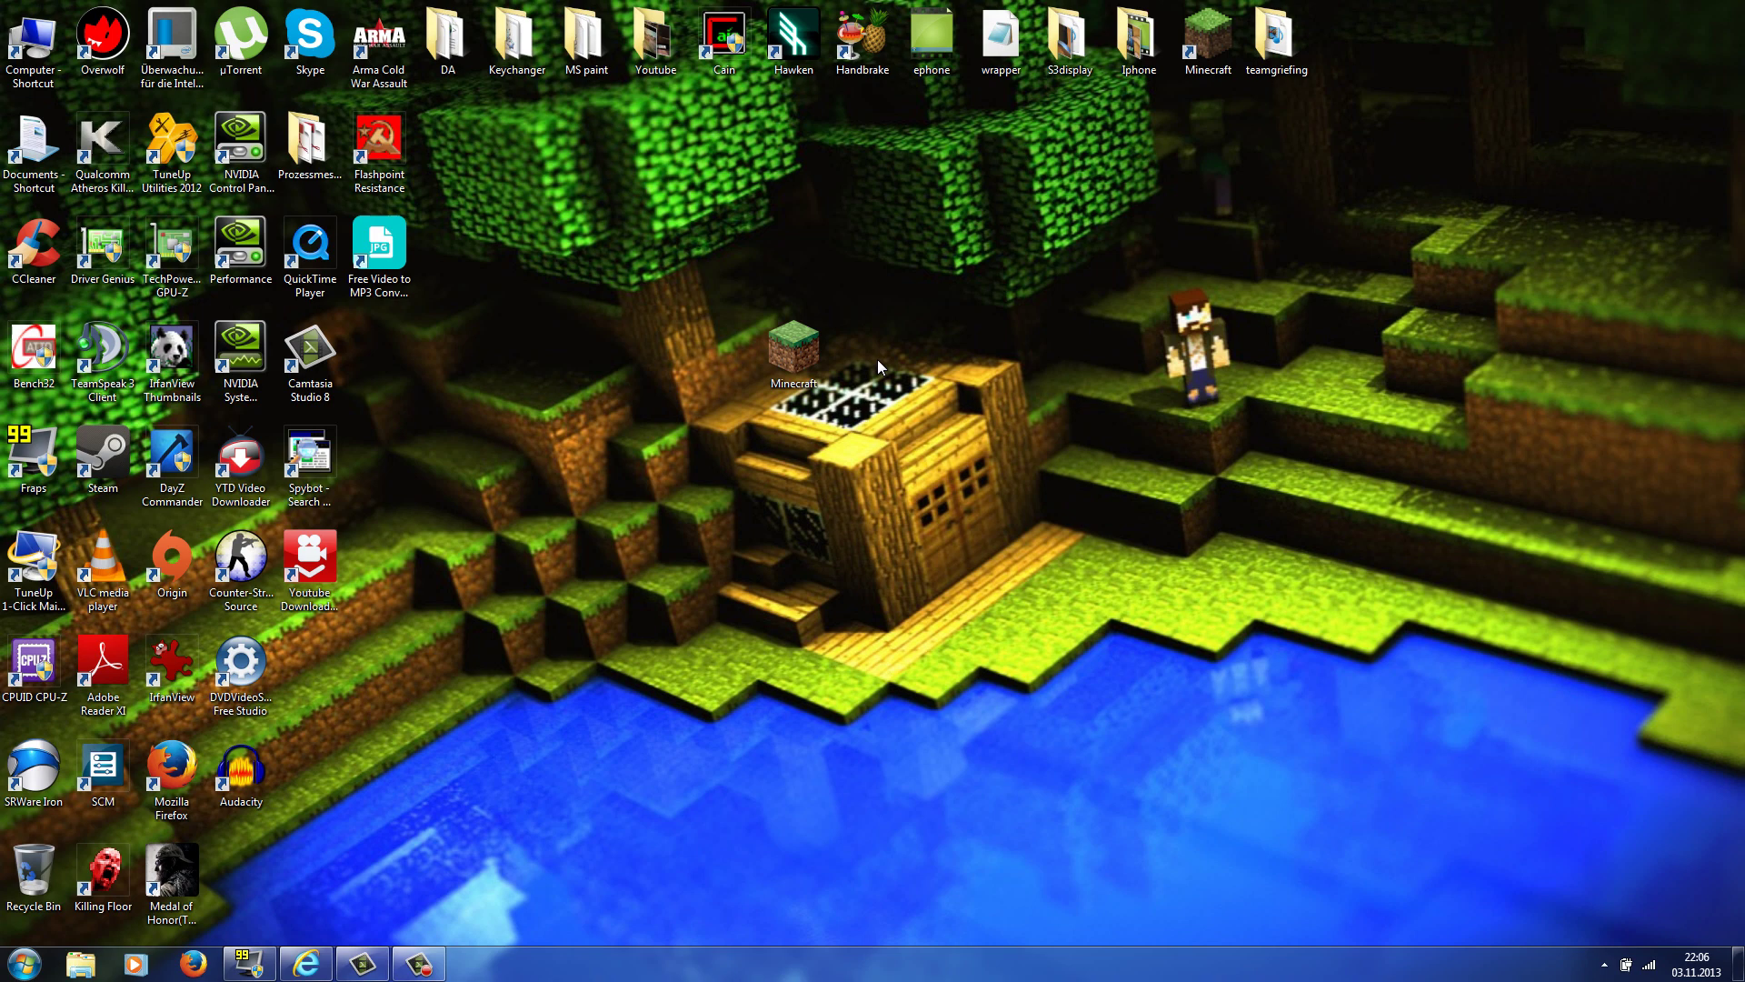
Switch to Internet Explorer, follow the Nodus 1.7.2 download link and skip the adf.ly ad page to reach the file host.
mouse_move(818, 362)
left_mouse_down()
mouse_move(756, 443)
mouse_move(716, 446)
mouse_move(815, 369)
left_mouse_up()
left_click(810, 429)
left_click(305, 963)
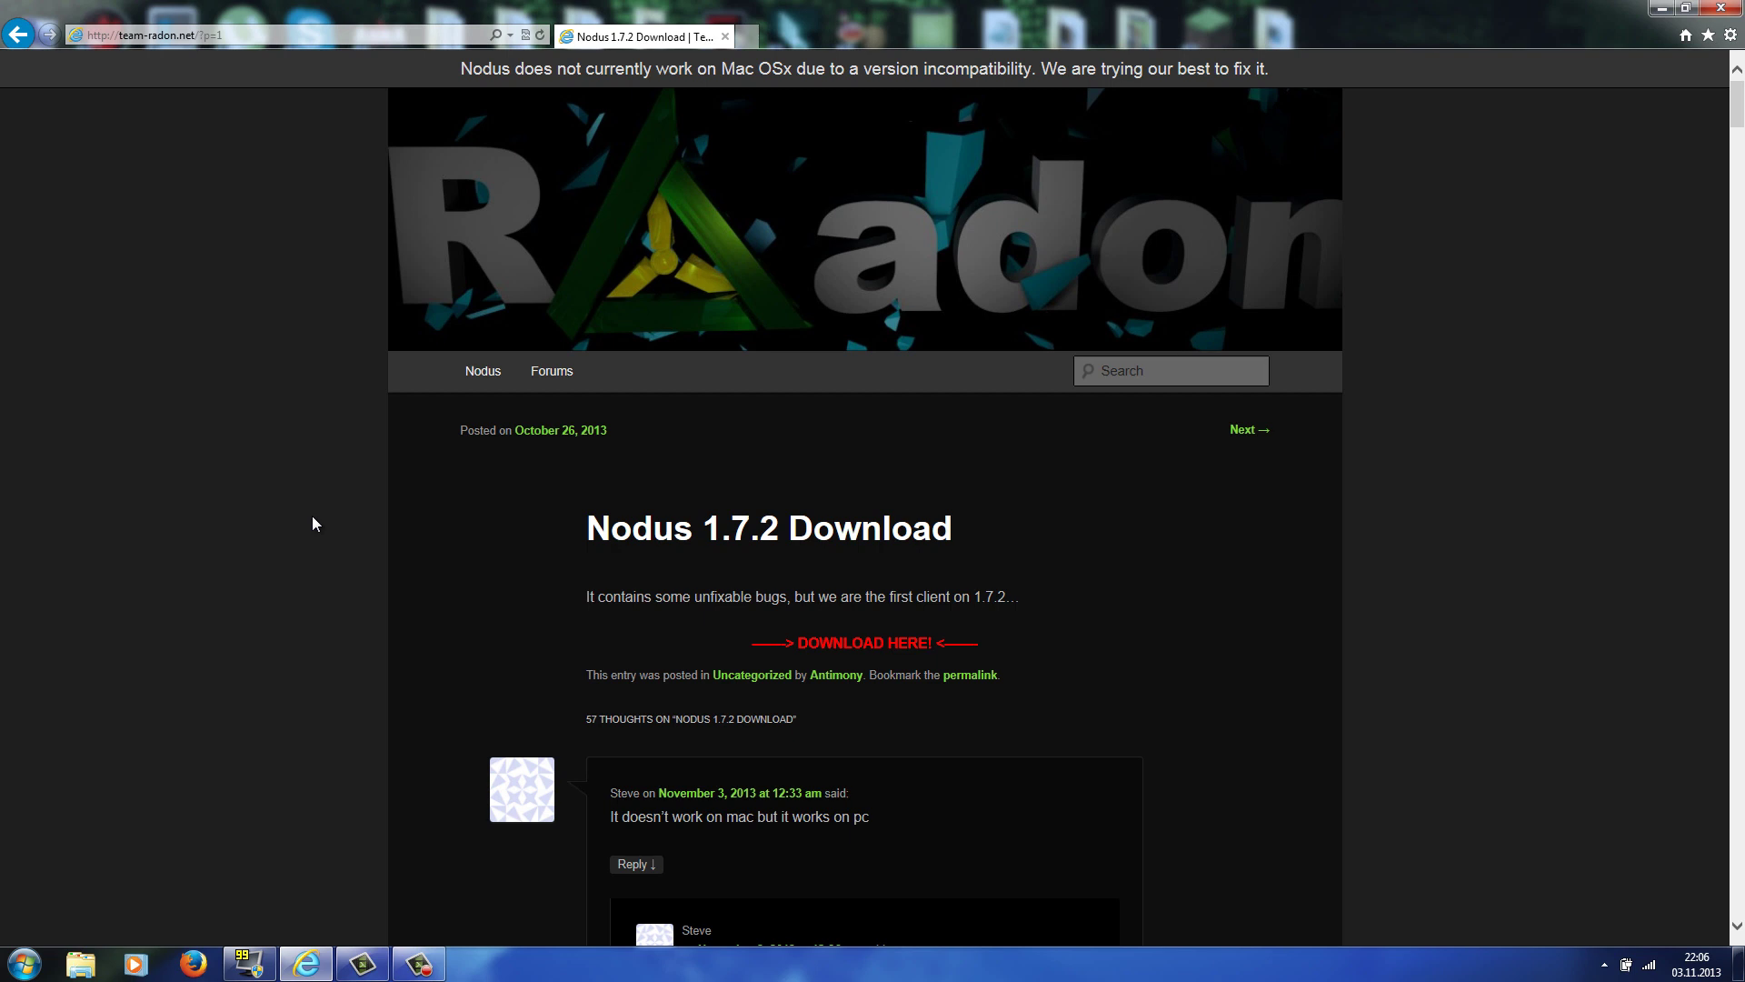
left_click(870, 644)
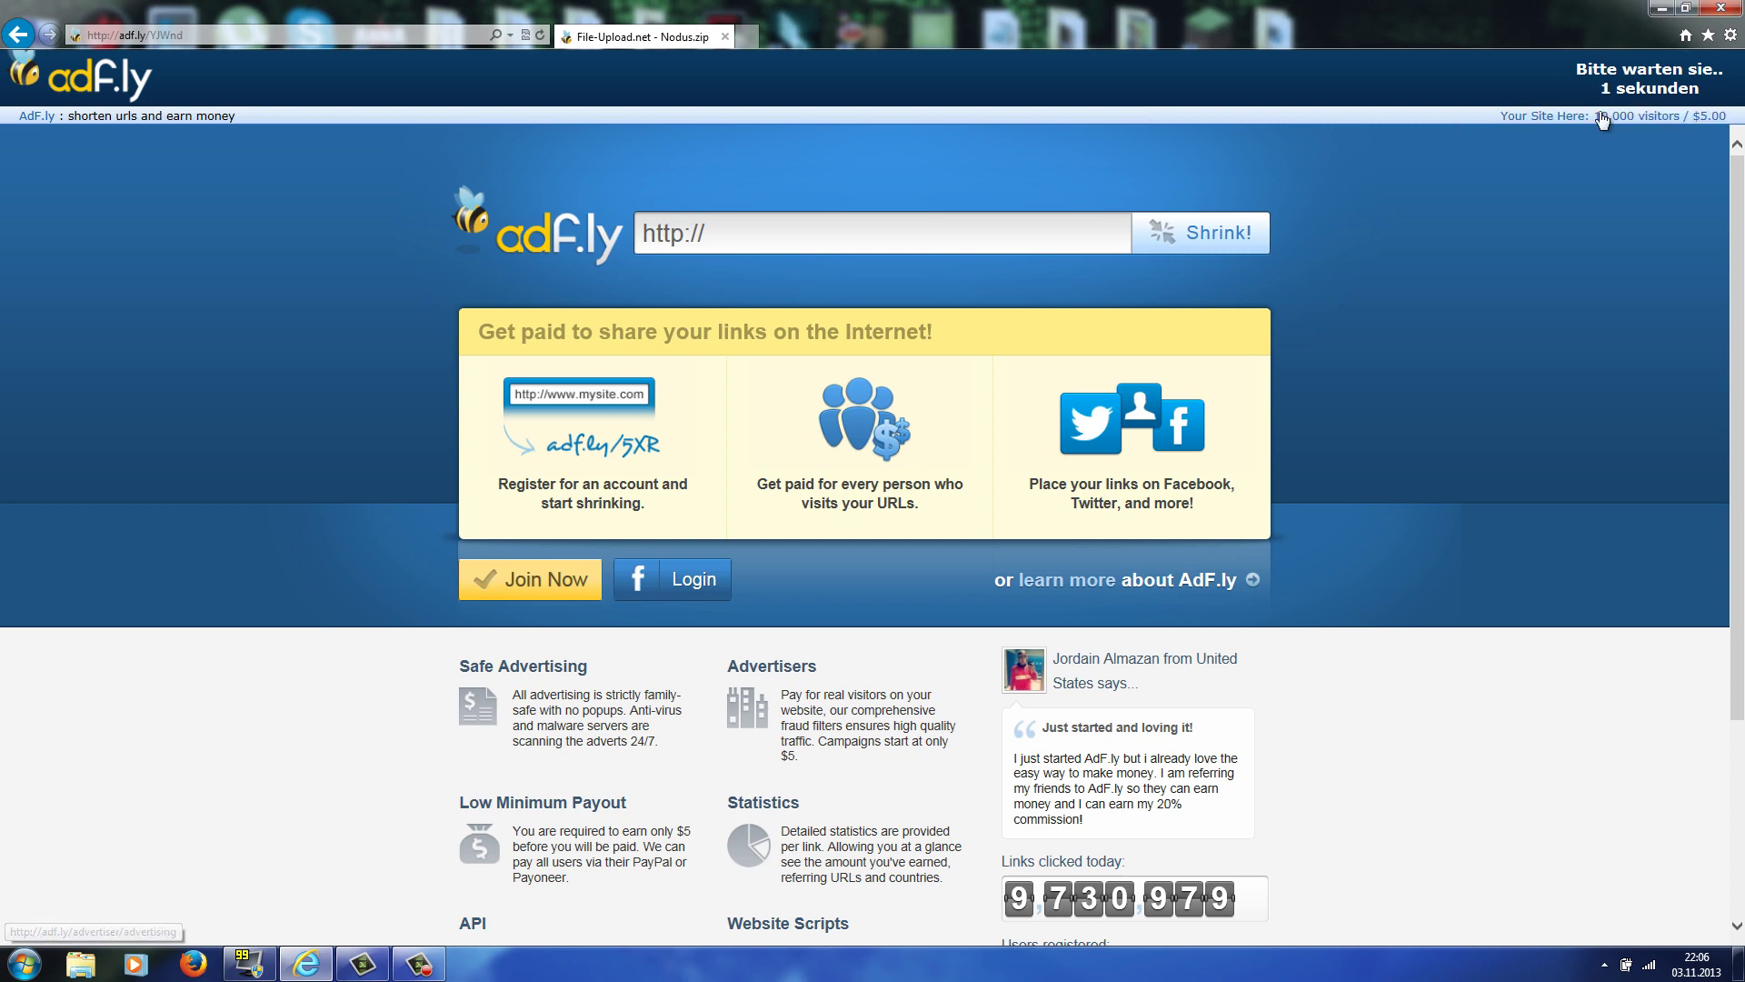
left_click(1630, 86)
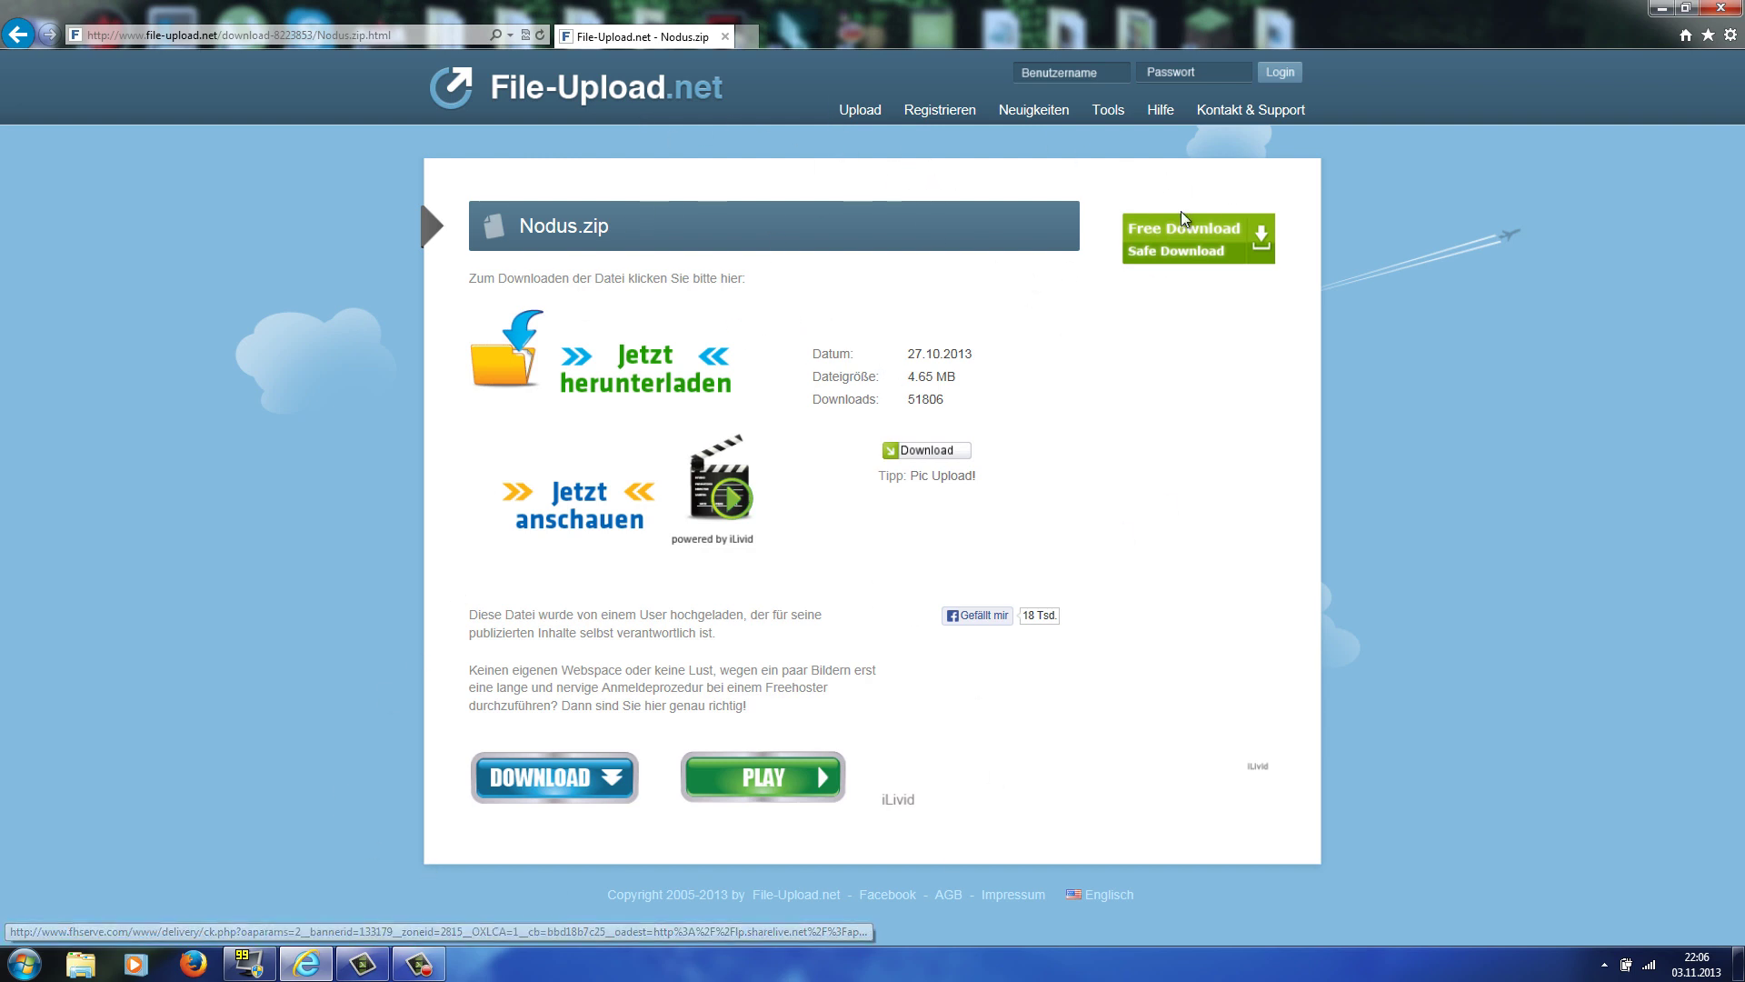
Download and save Nodus.zip from File-Upload.net, and minimize the browser.
mouse_move(891, 466)
left_mouse_down()
mouse_move(936, 460)
mouse_move(890, 473)
left_mouse_up()
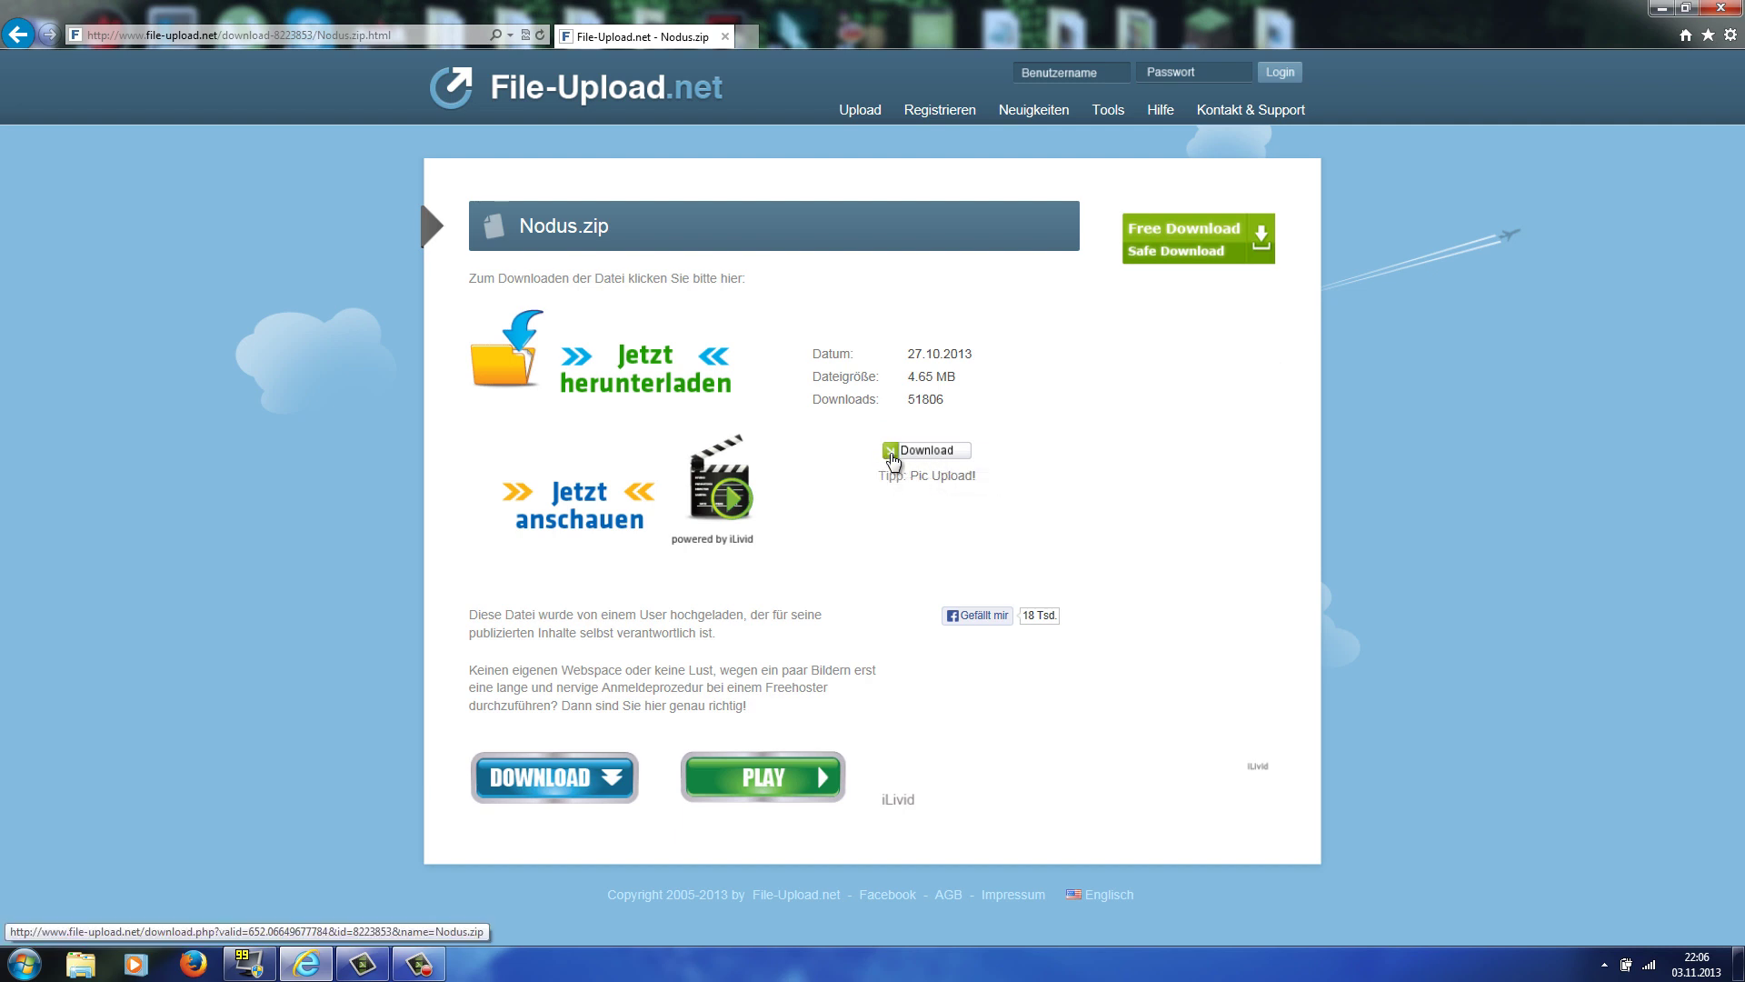
left_click(895, 452)
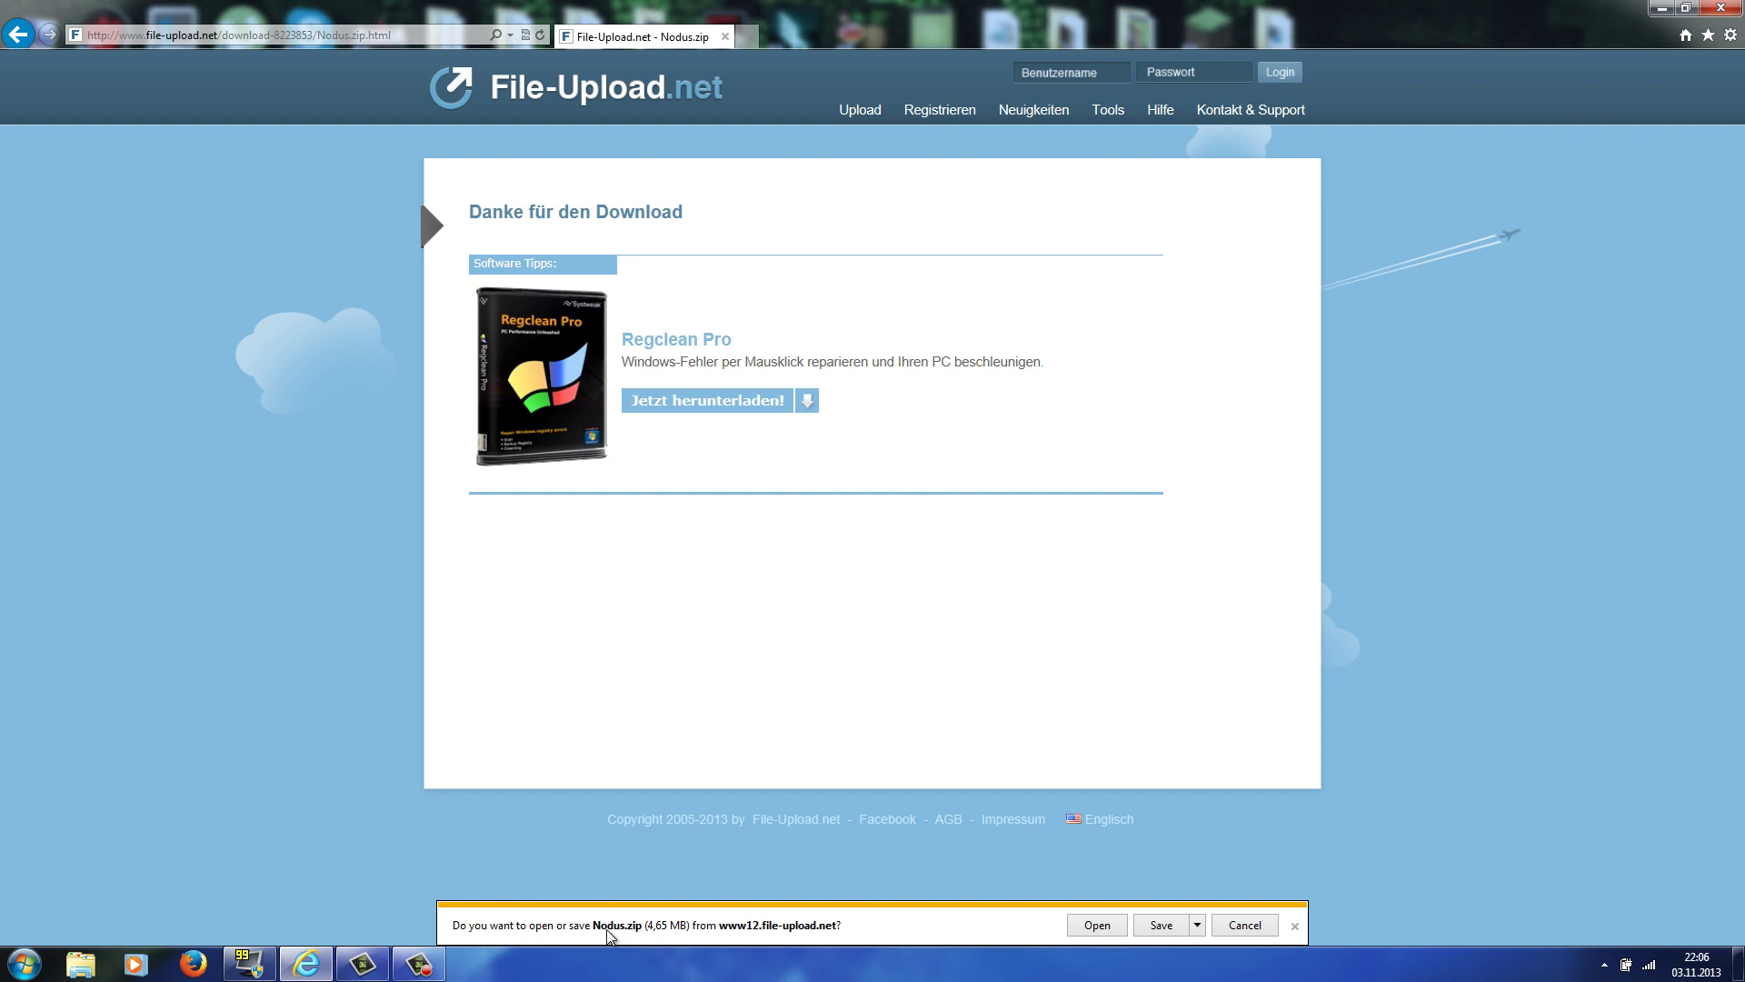
left_click(1162, 925)
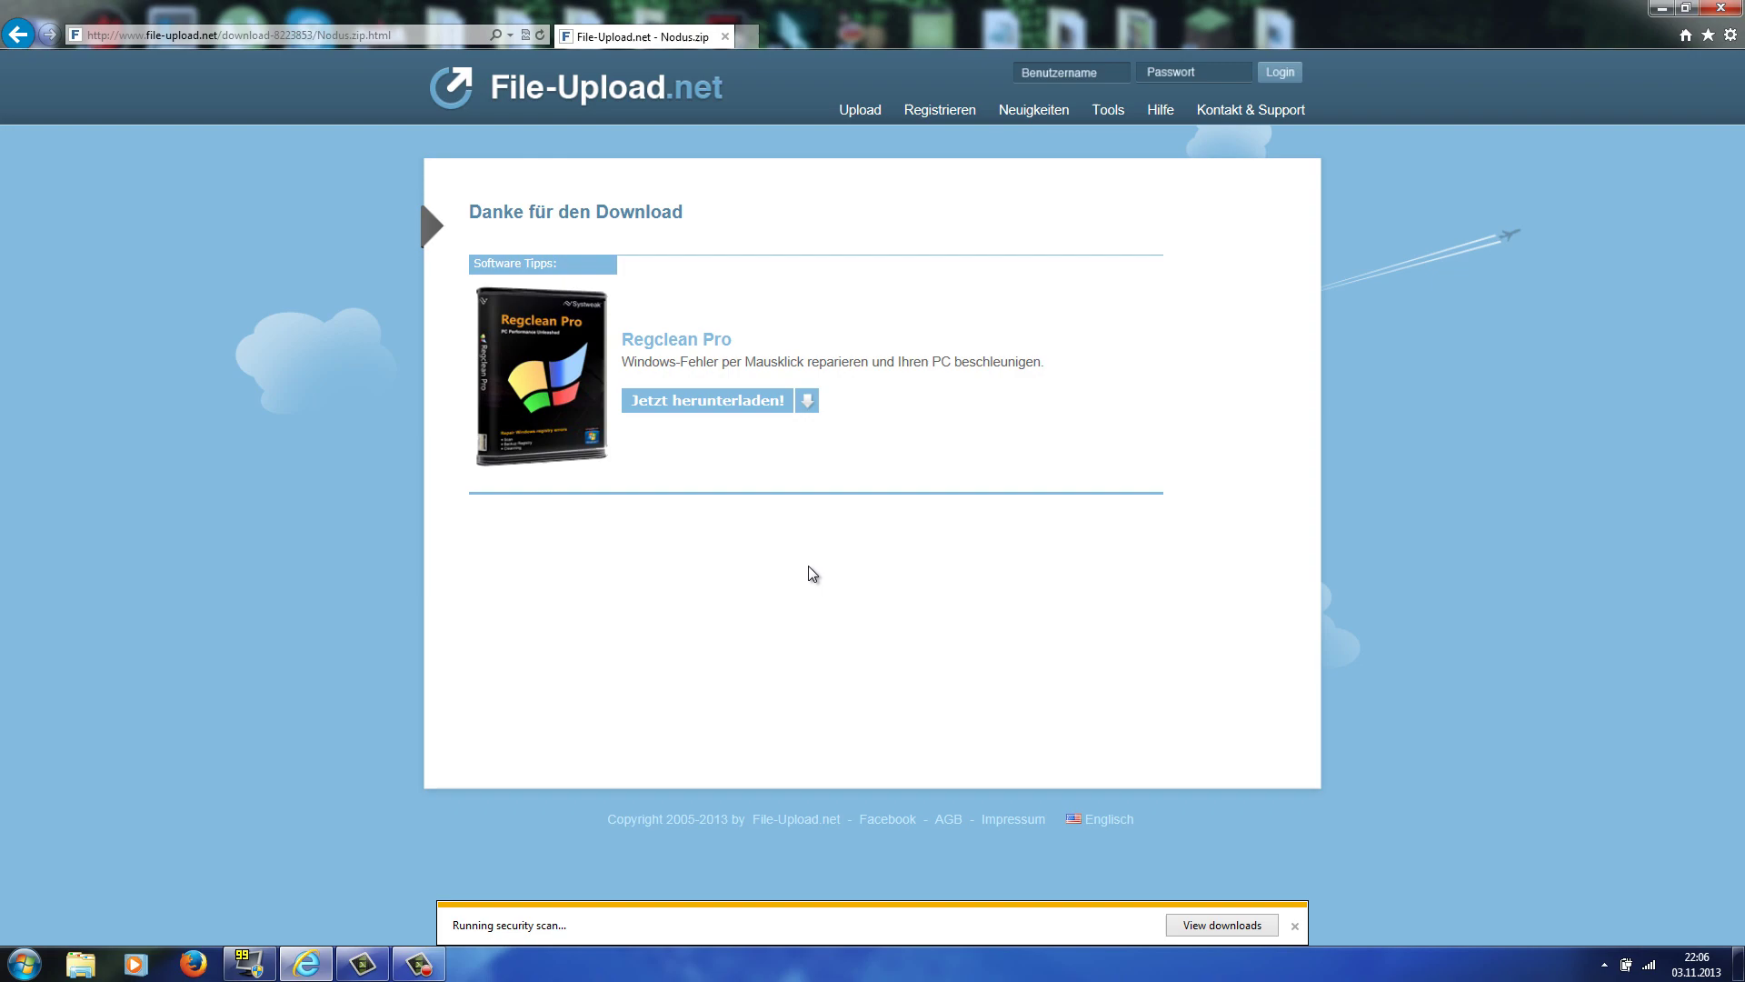
left_click(1662, 8)
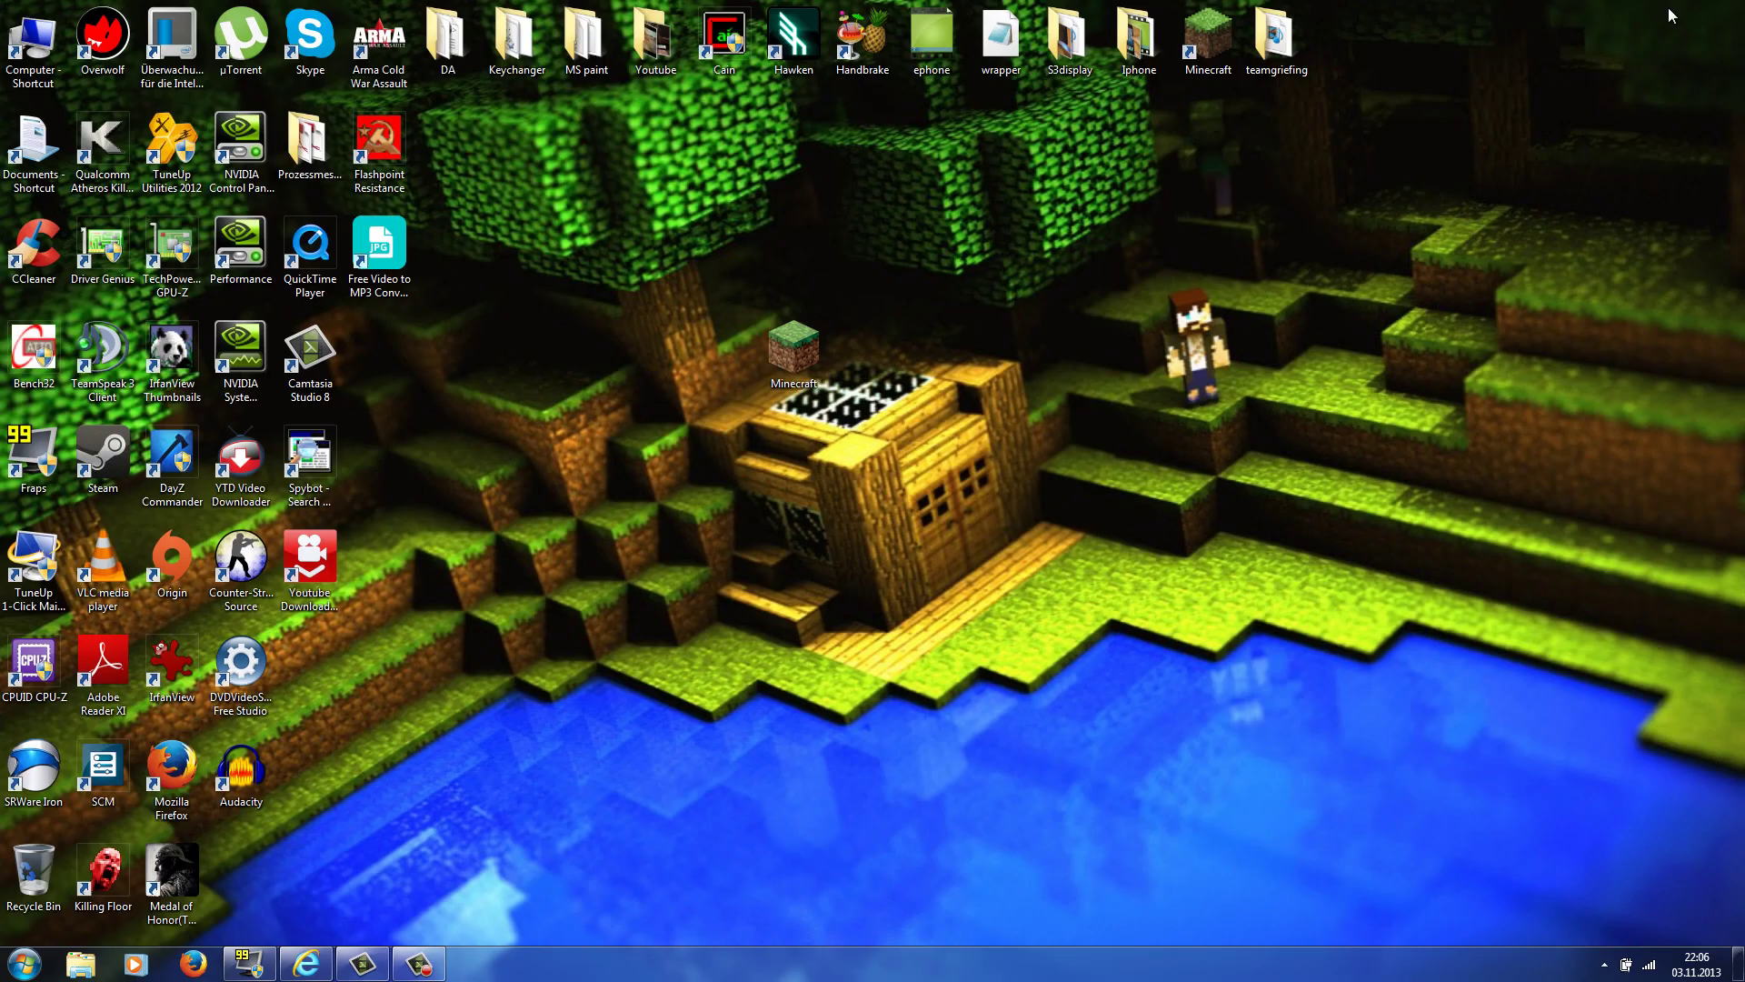
Move the Nodus (2) archive from the Downloads folder onto the desktop and close the folder window.
double_click(34, 143)
left_click(582, 165)
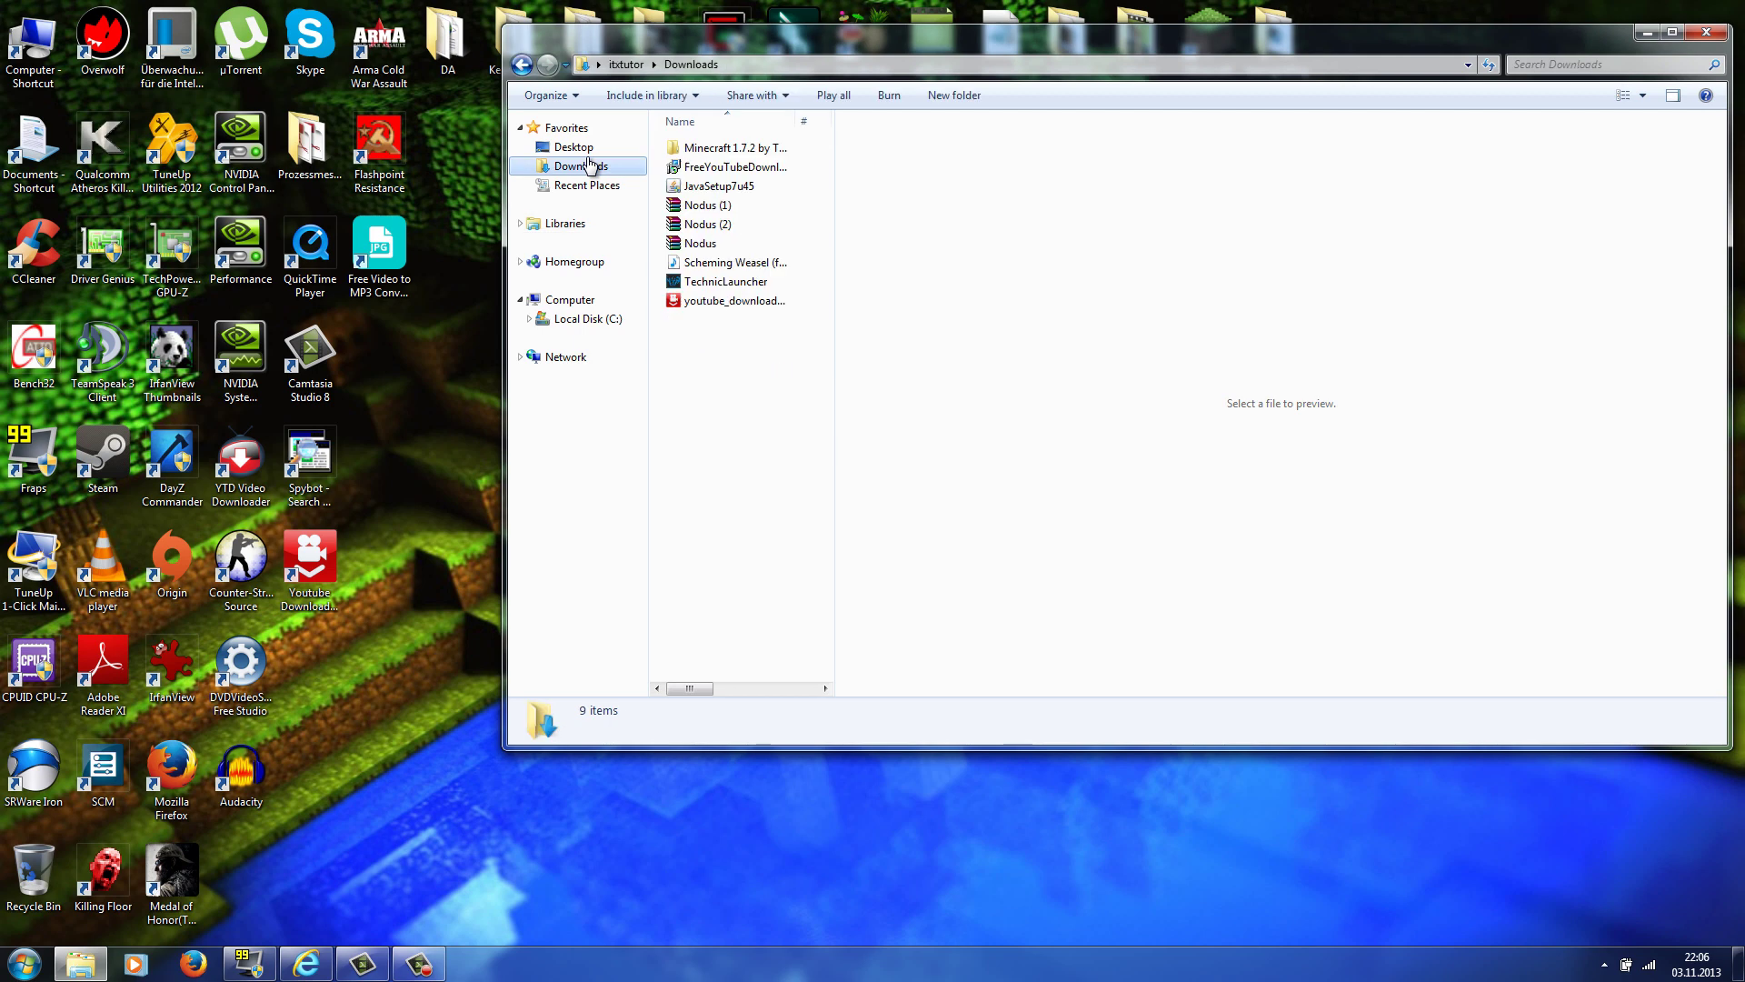
left_click(714, 242)
left_click_drag(718, 224, 971, 483)
left_click(1706, 32)
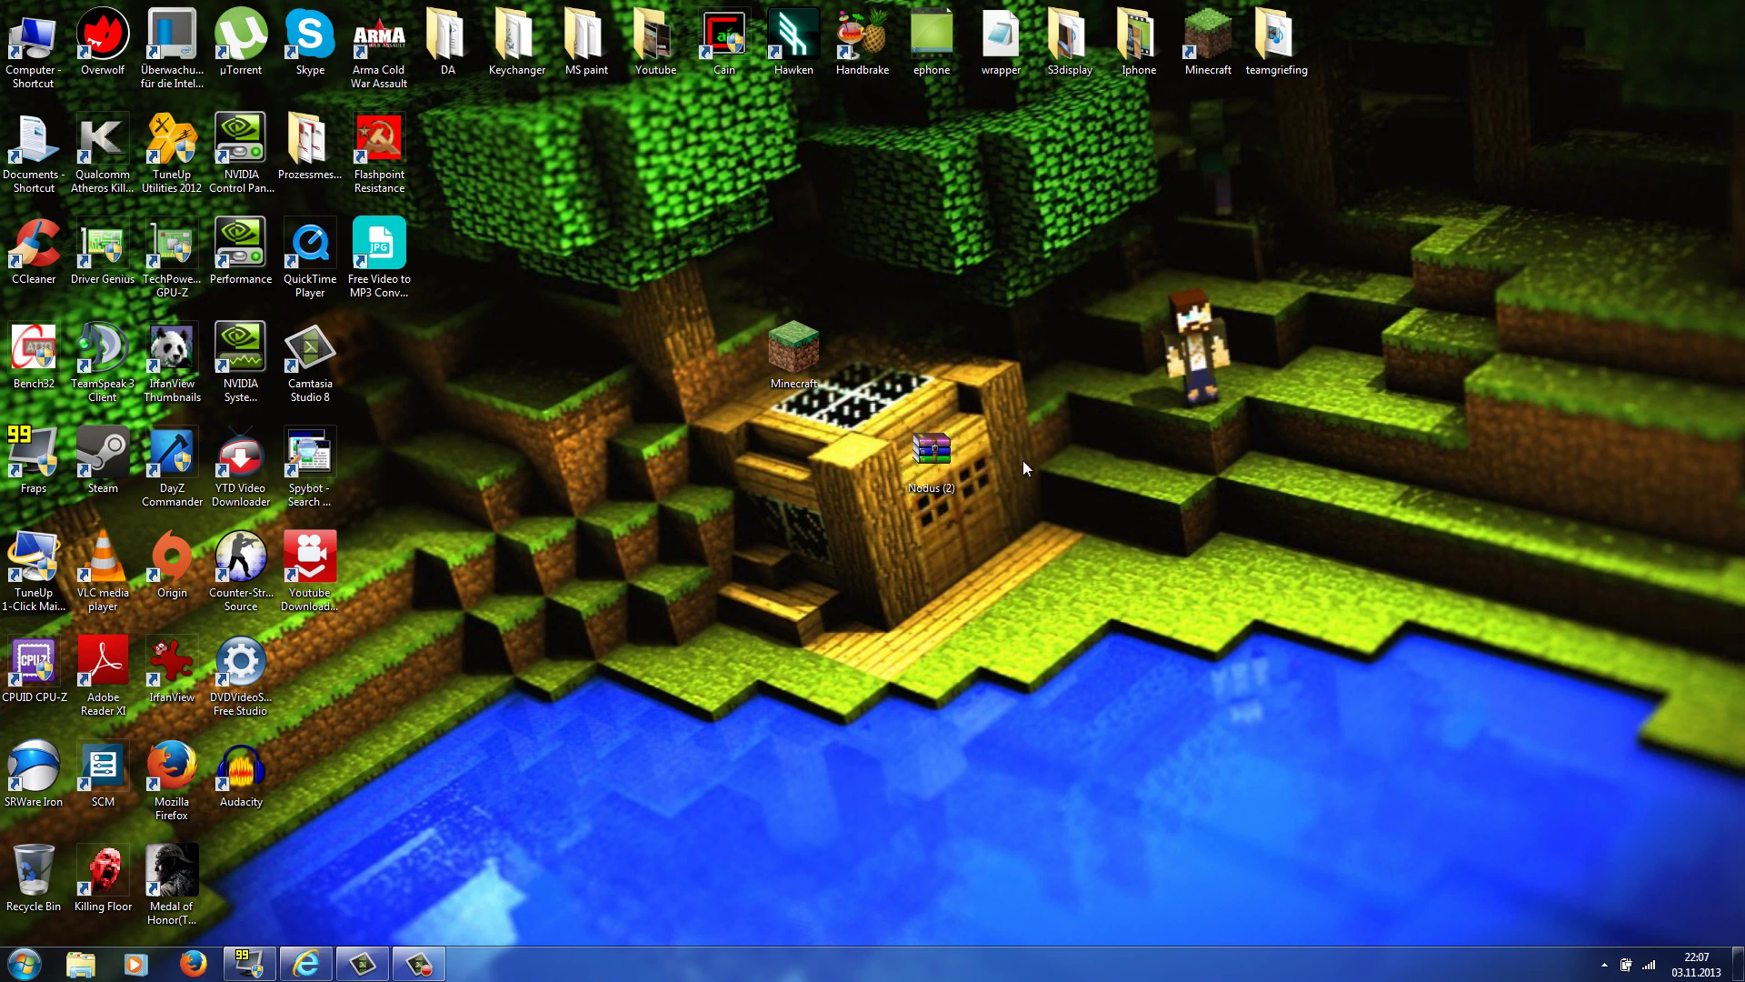
left_click(1034, 486)
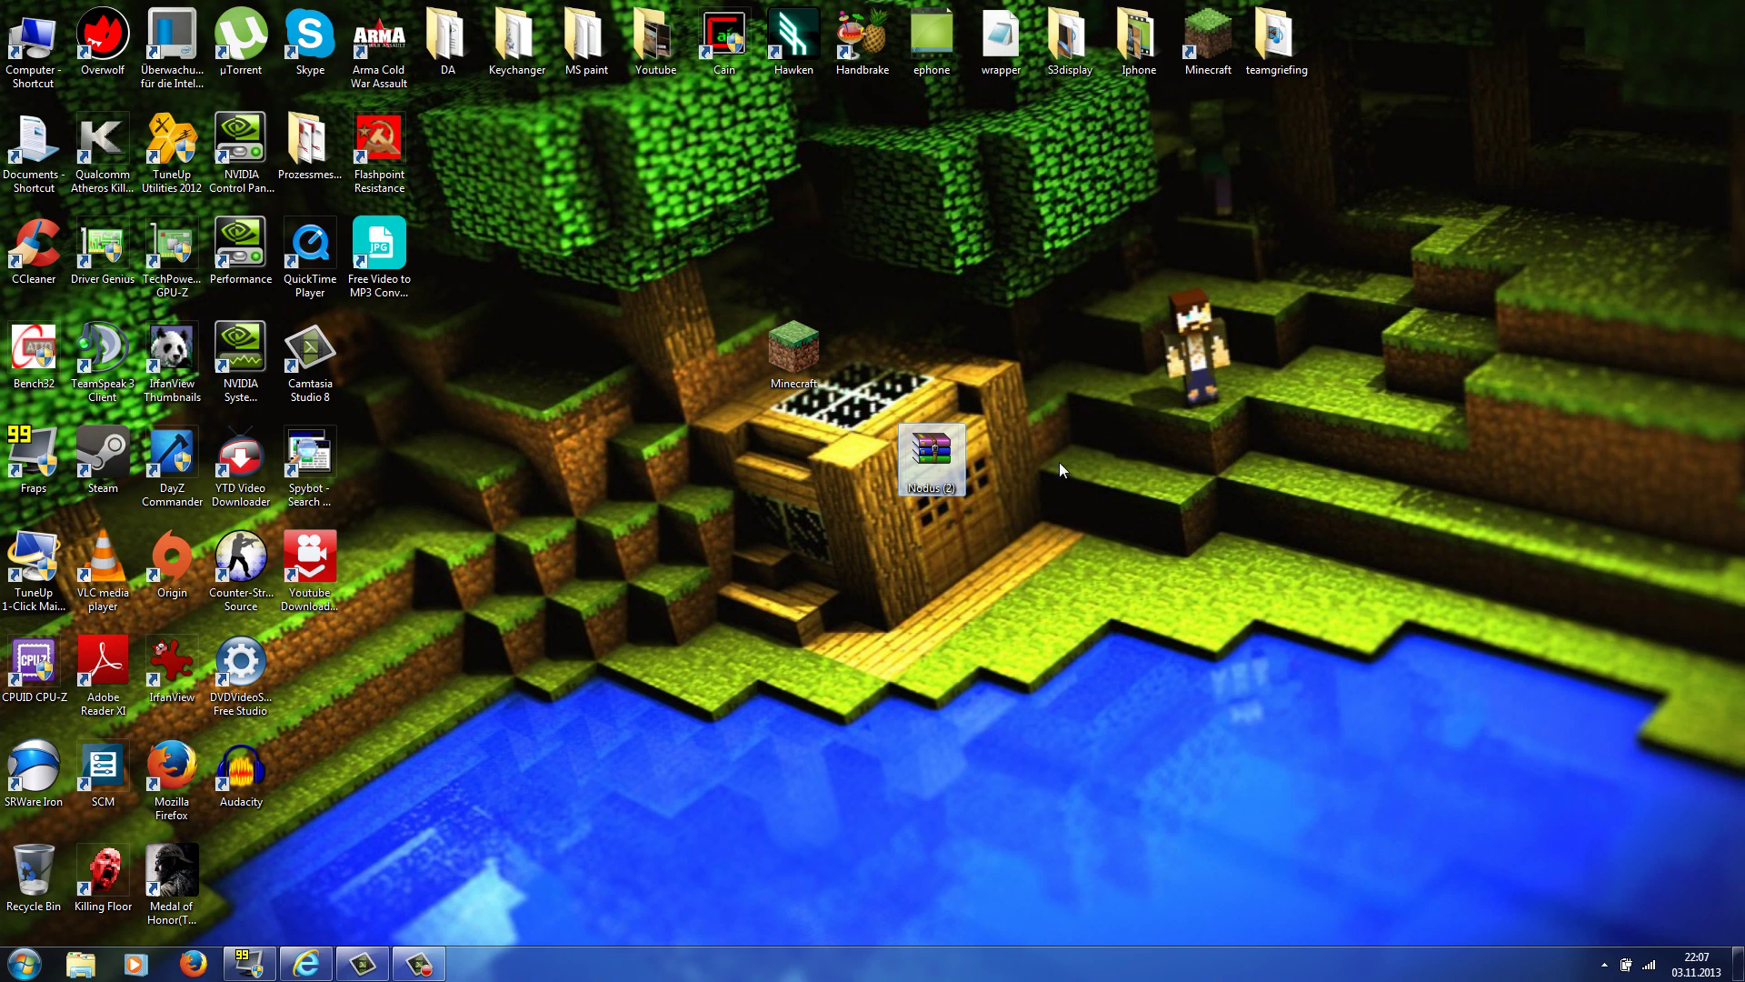
Extract the Nodus (2) archive directly onto the desktop and set its two Nodus files apart in an empty area.
left_click_drag(936, 454, 1071, 364)
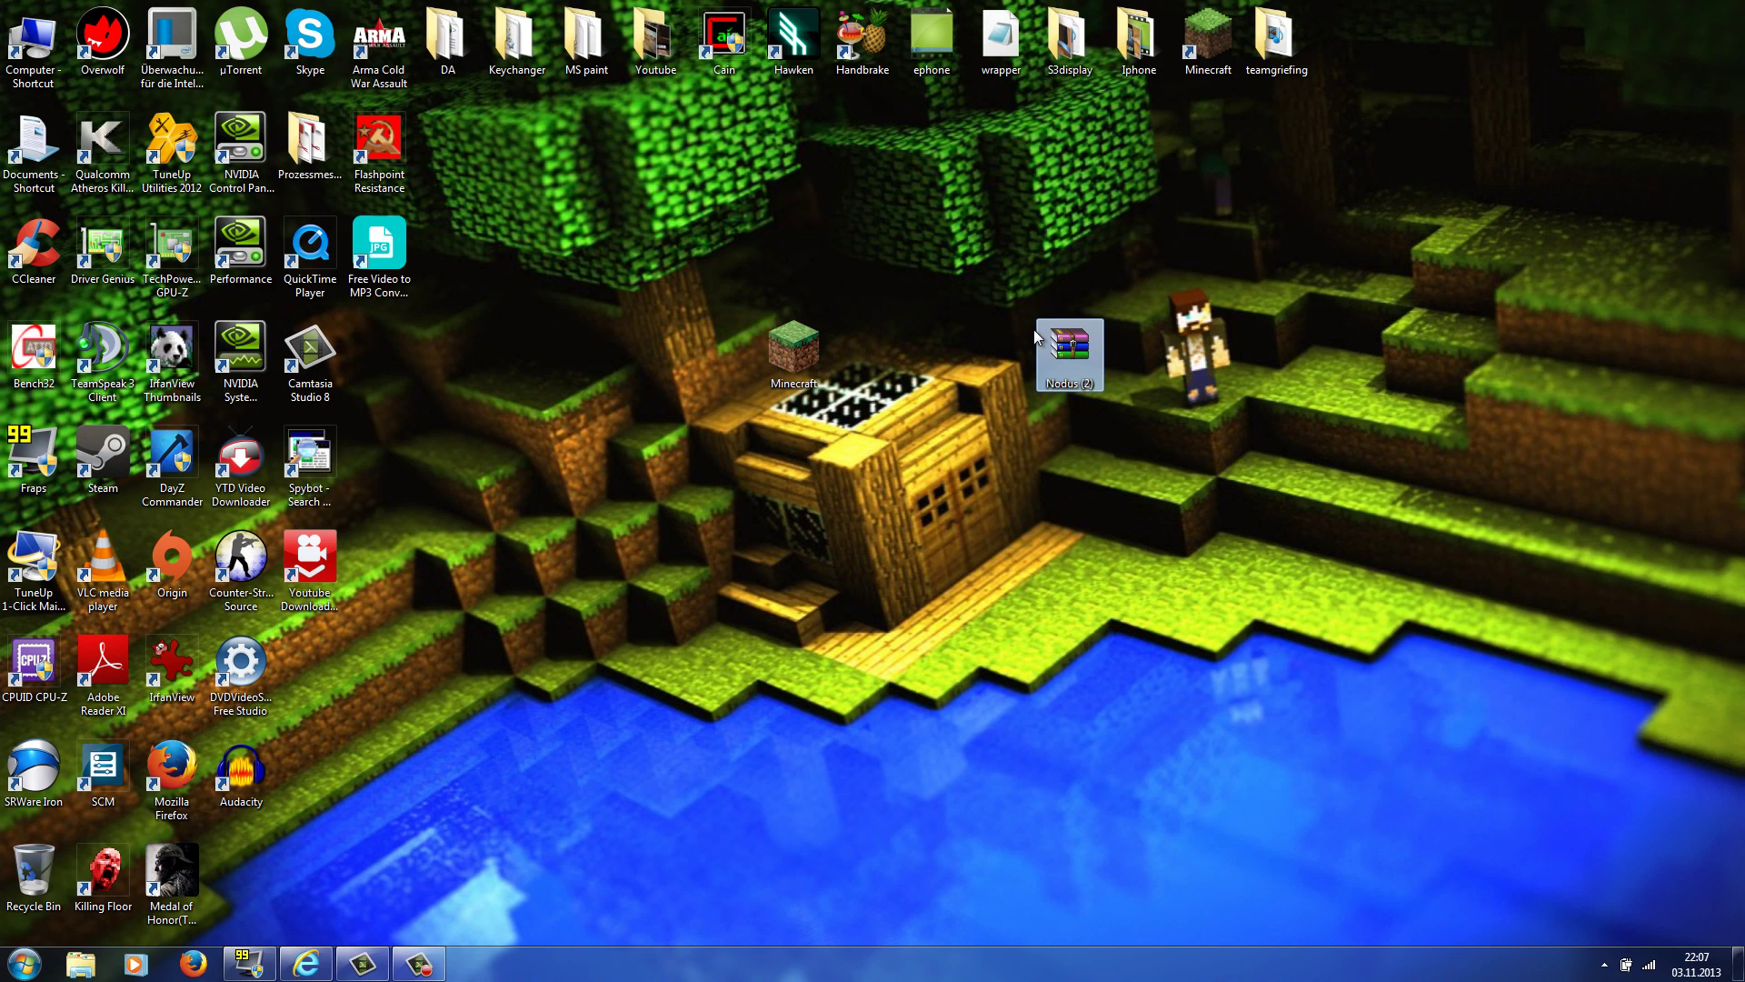
right_click(1082, 349)
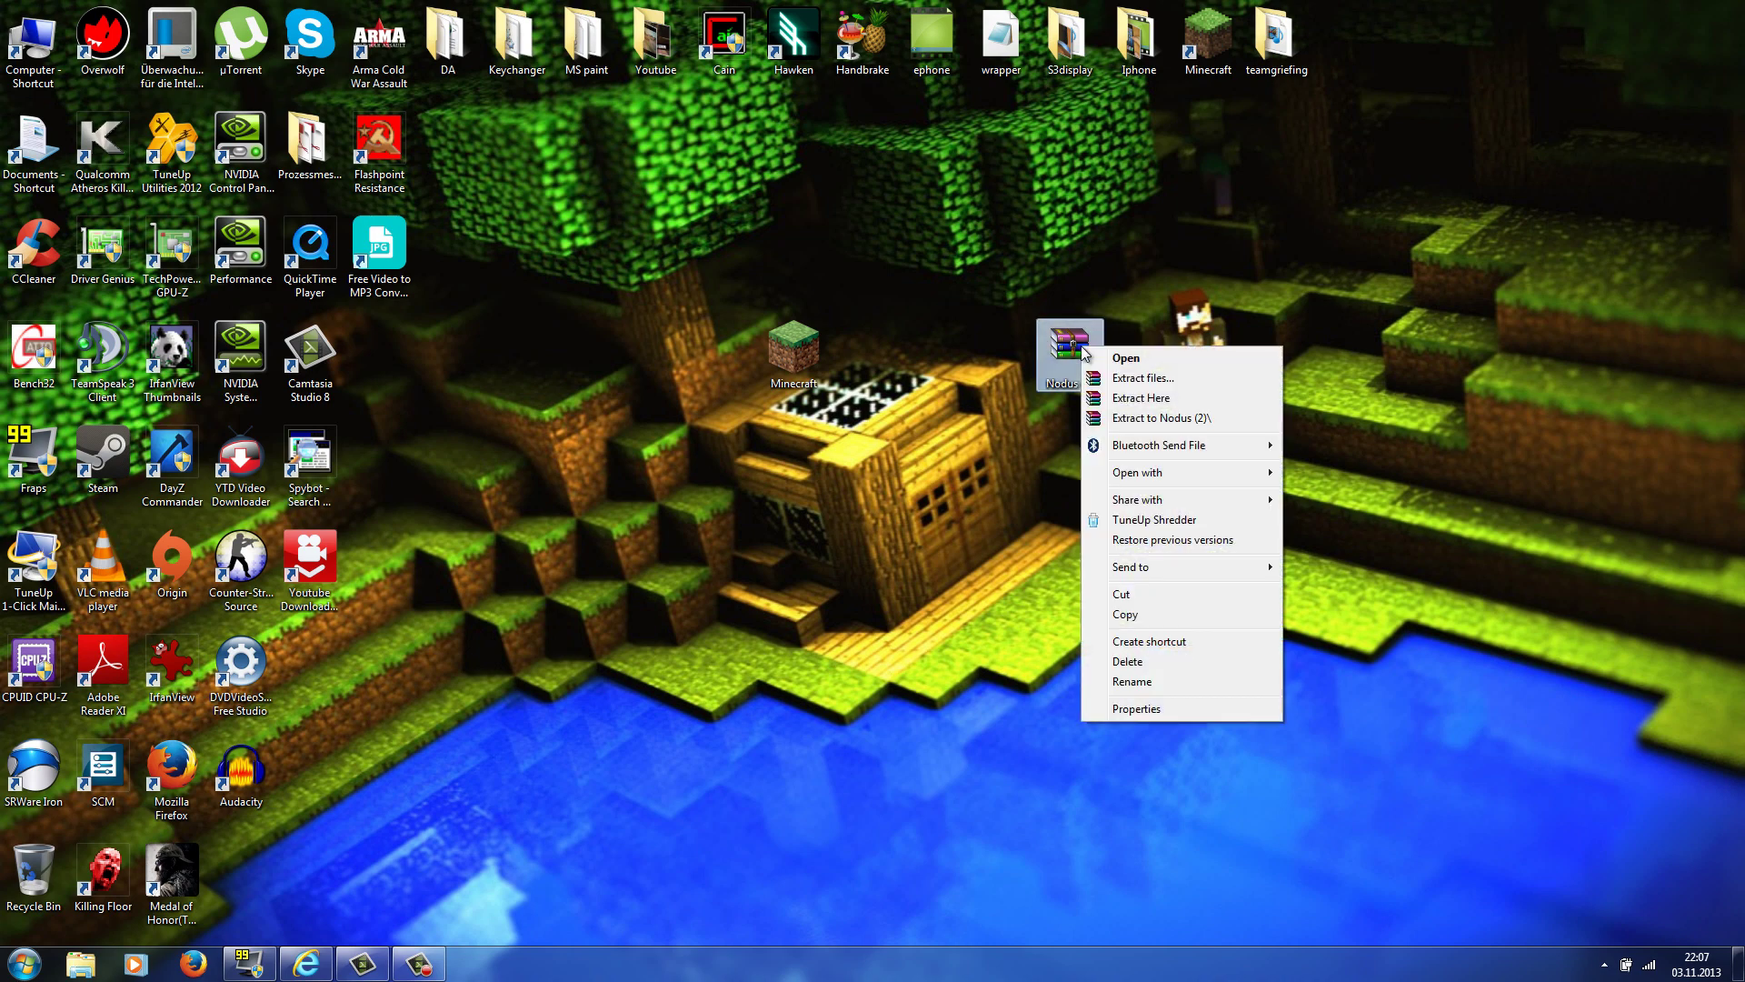
left_click(1117, 405)
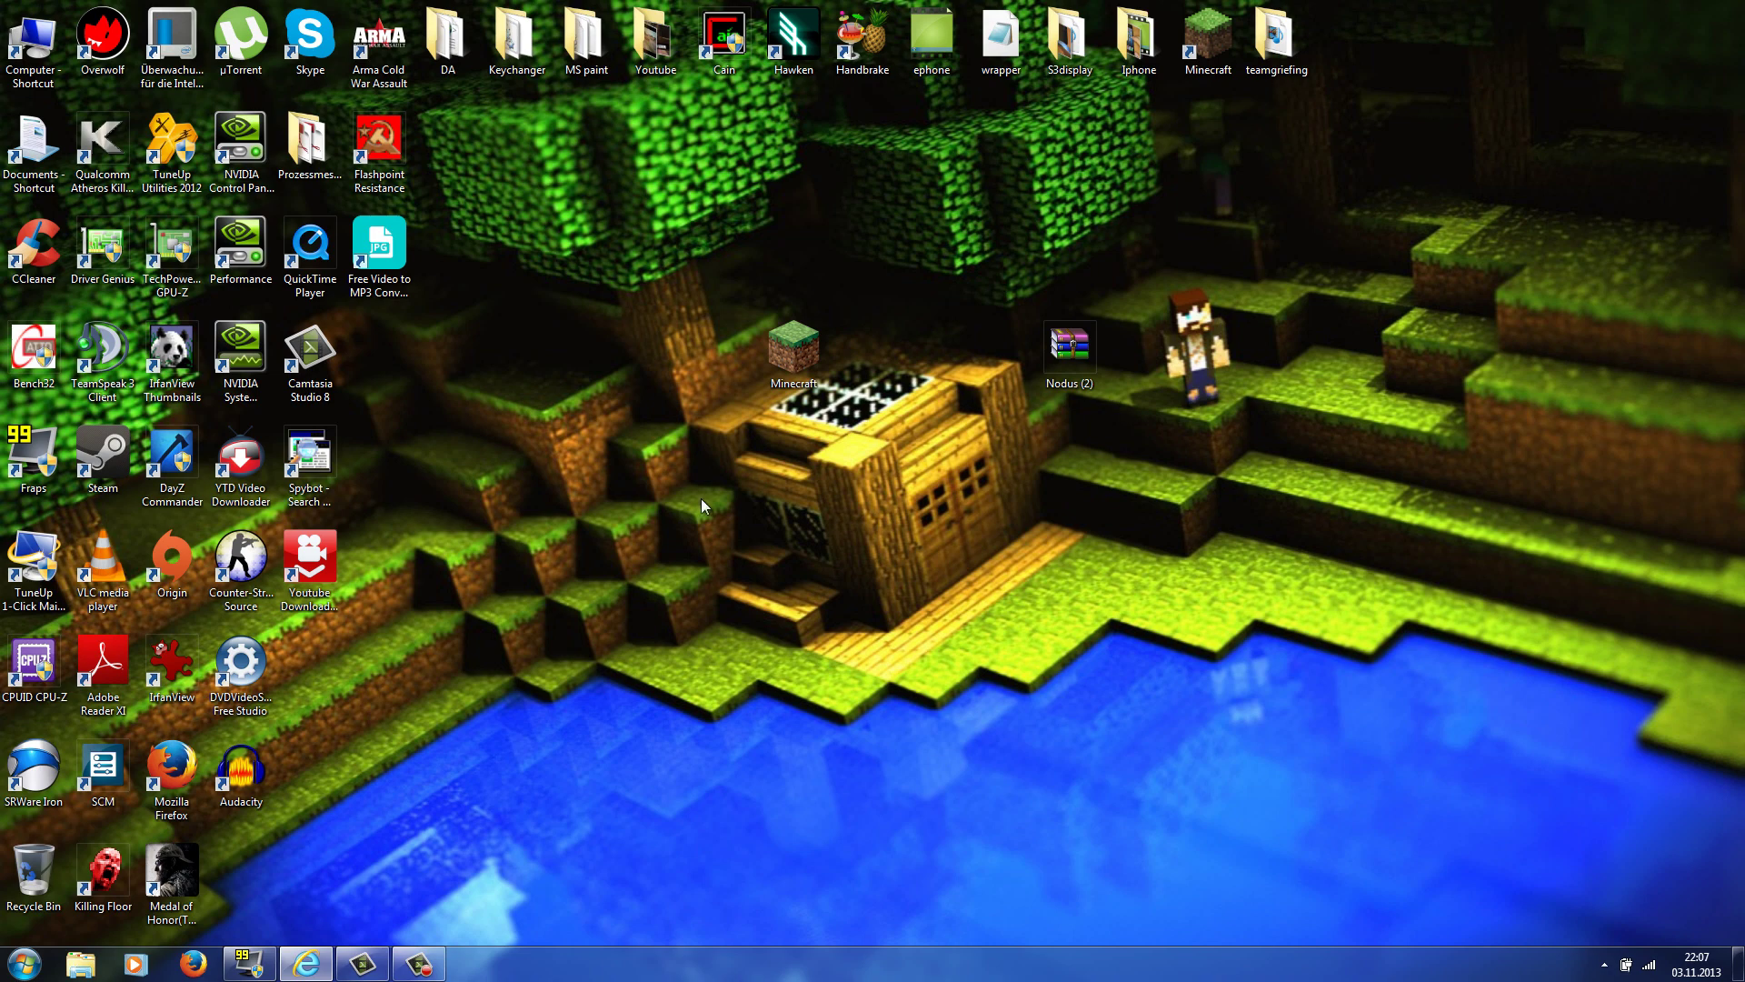
left_click_drag(412, 652, 929, 582)
left_click(923, 695)
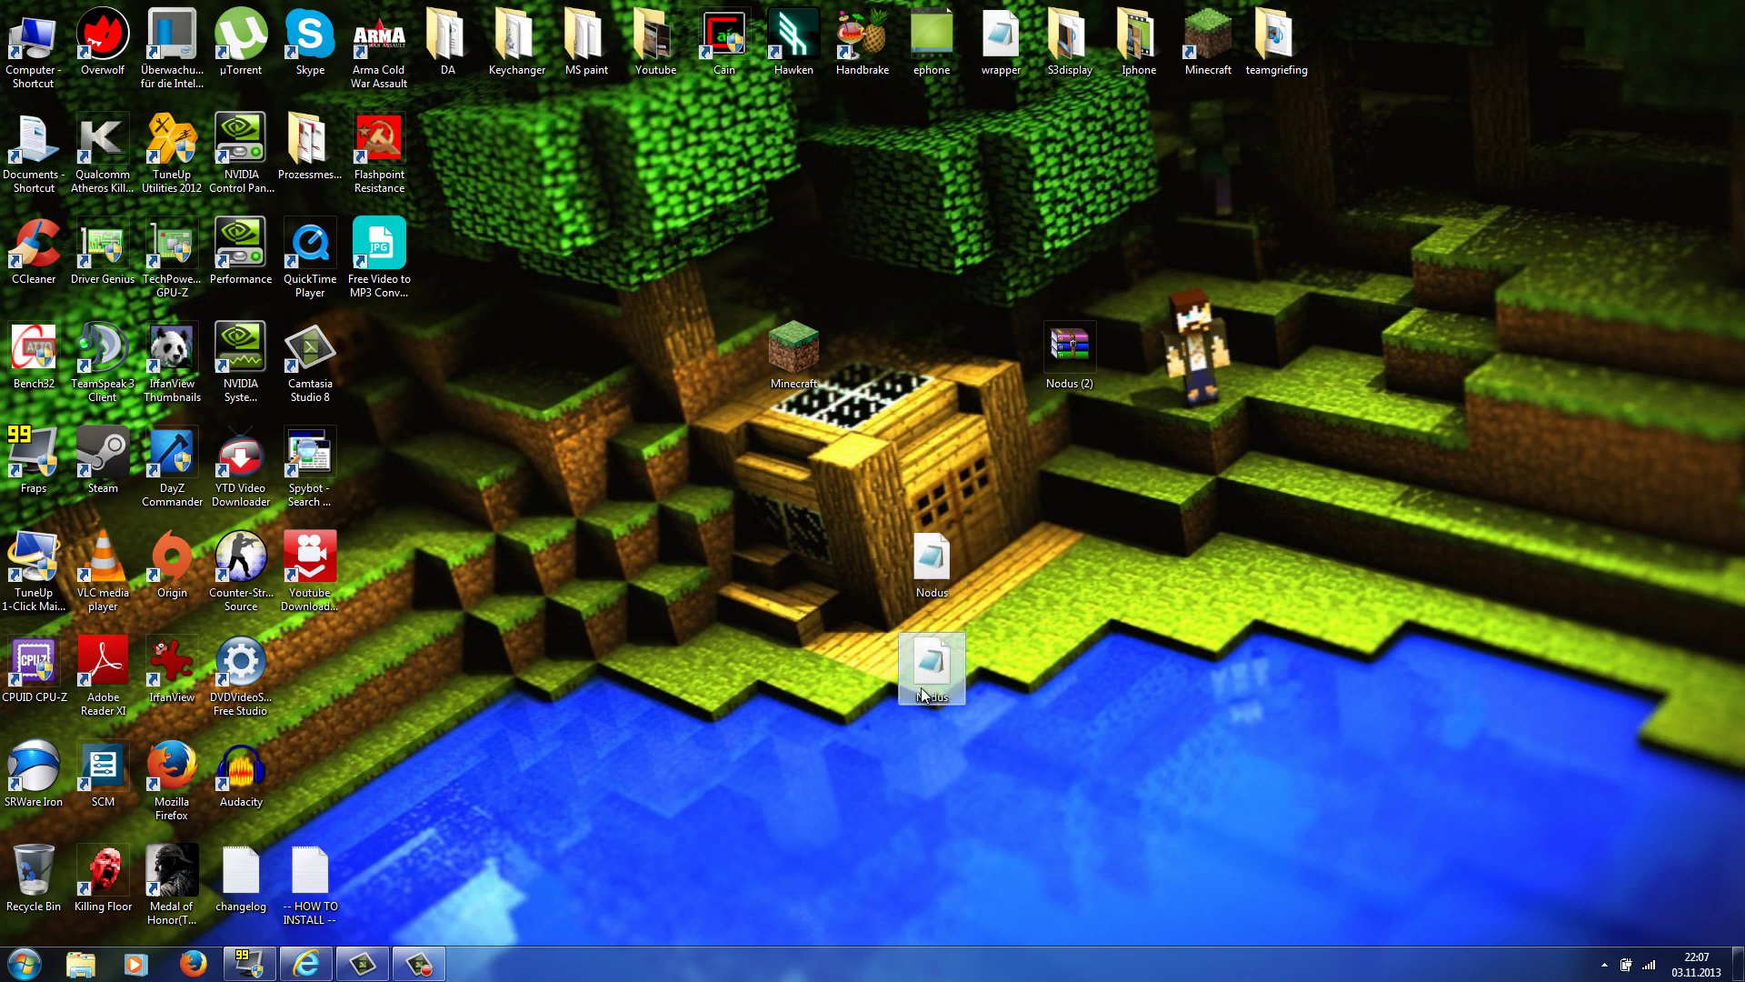
Delete the extracted changelog and HOW TO INSTALL files from the desktop.
left_click_drag(491, 896, 227, 887)
left_click_drag(236, 891, 1056, 607)
left_click(1024, 624)
left_click_drag(1148, 502, 1007, 633)
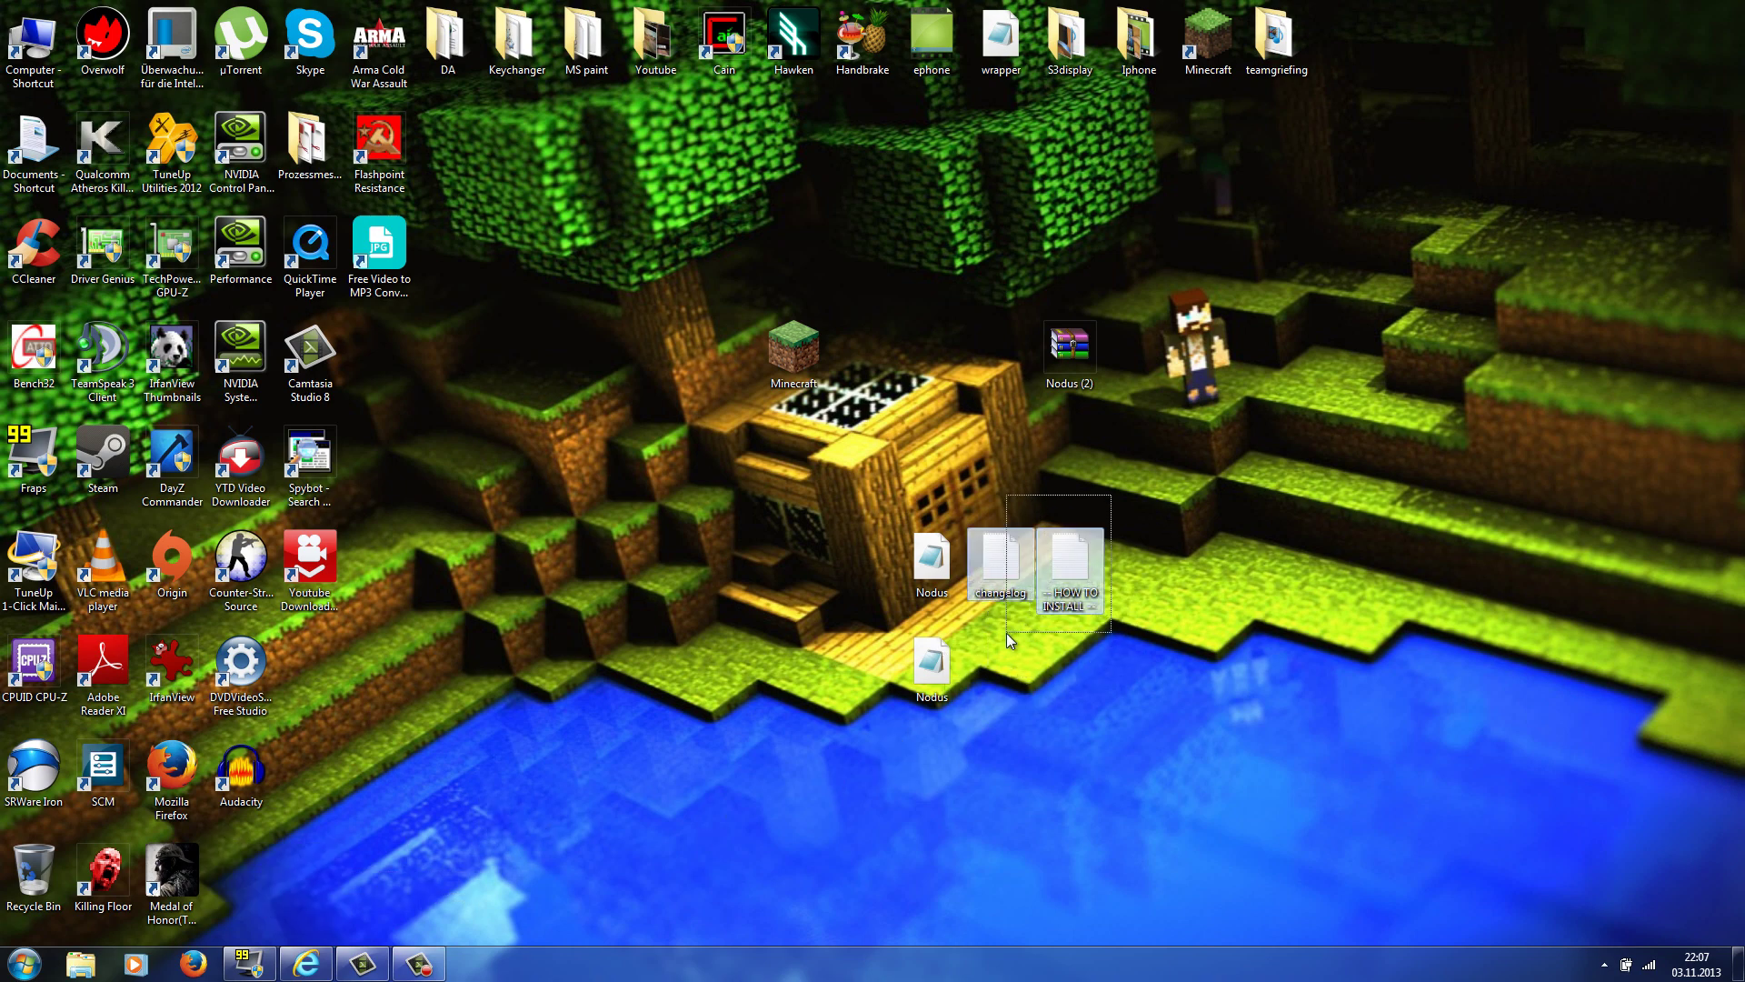
left_click_drag(1021, 560, 1078, 540)
left_click(1033, 464)
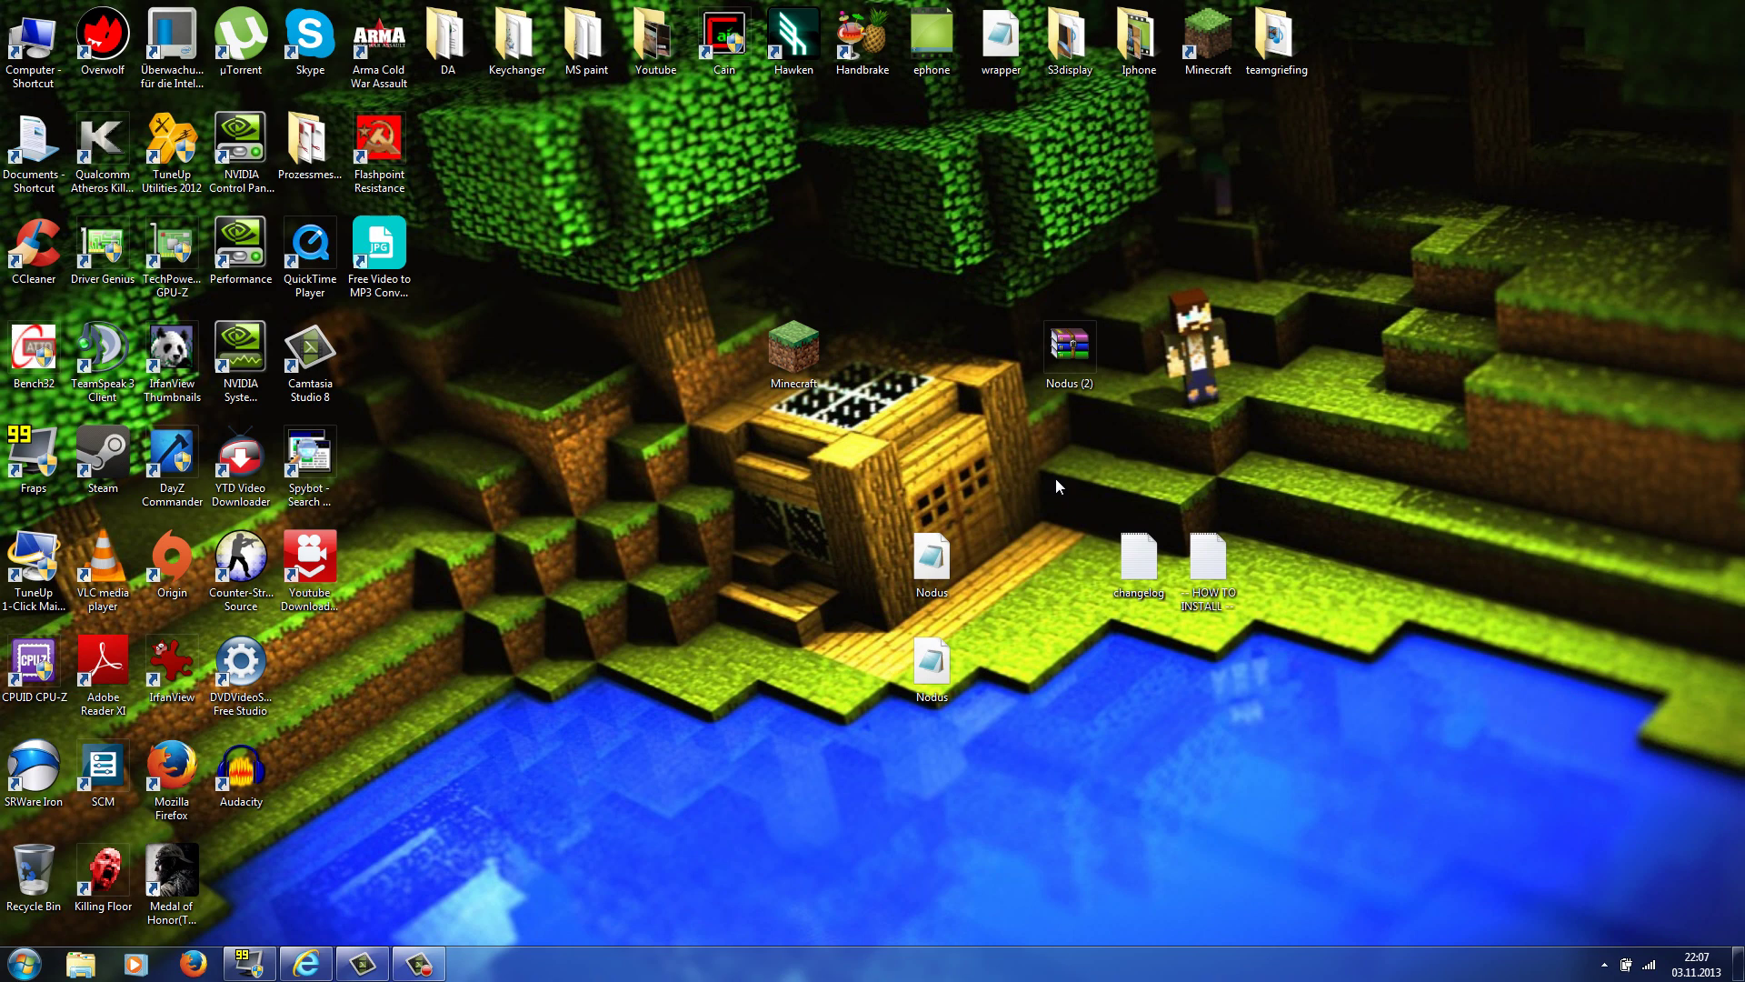
left_click_drag(1055, 478, 1307, 679)
key("Delete")
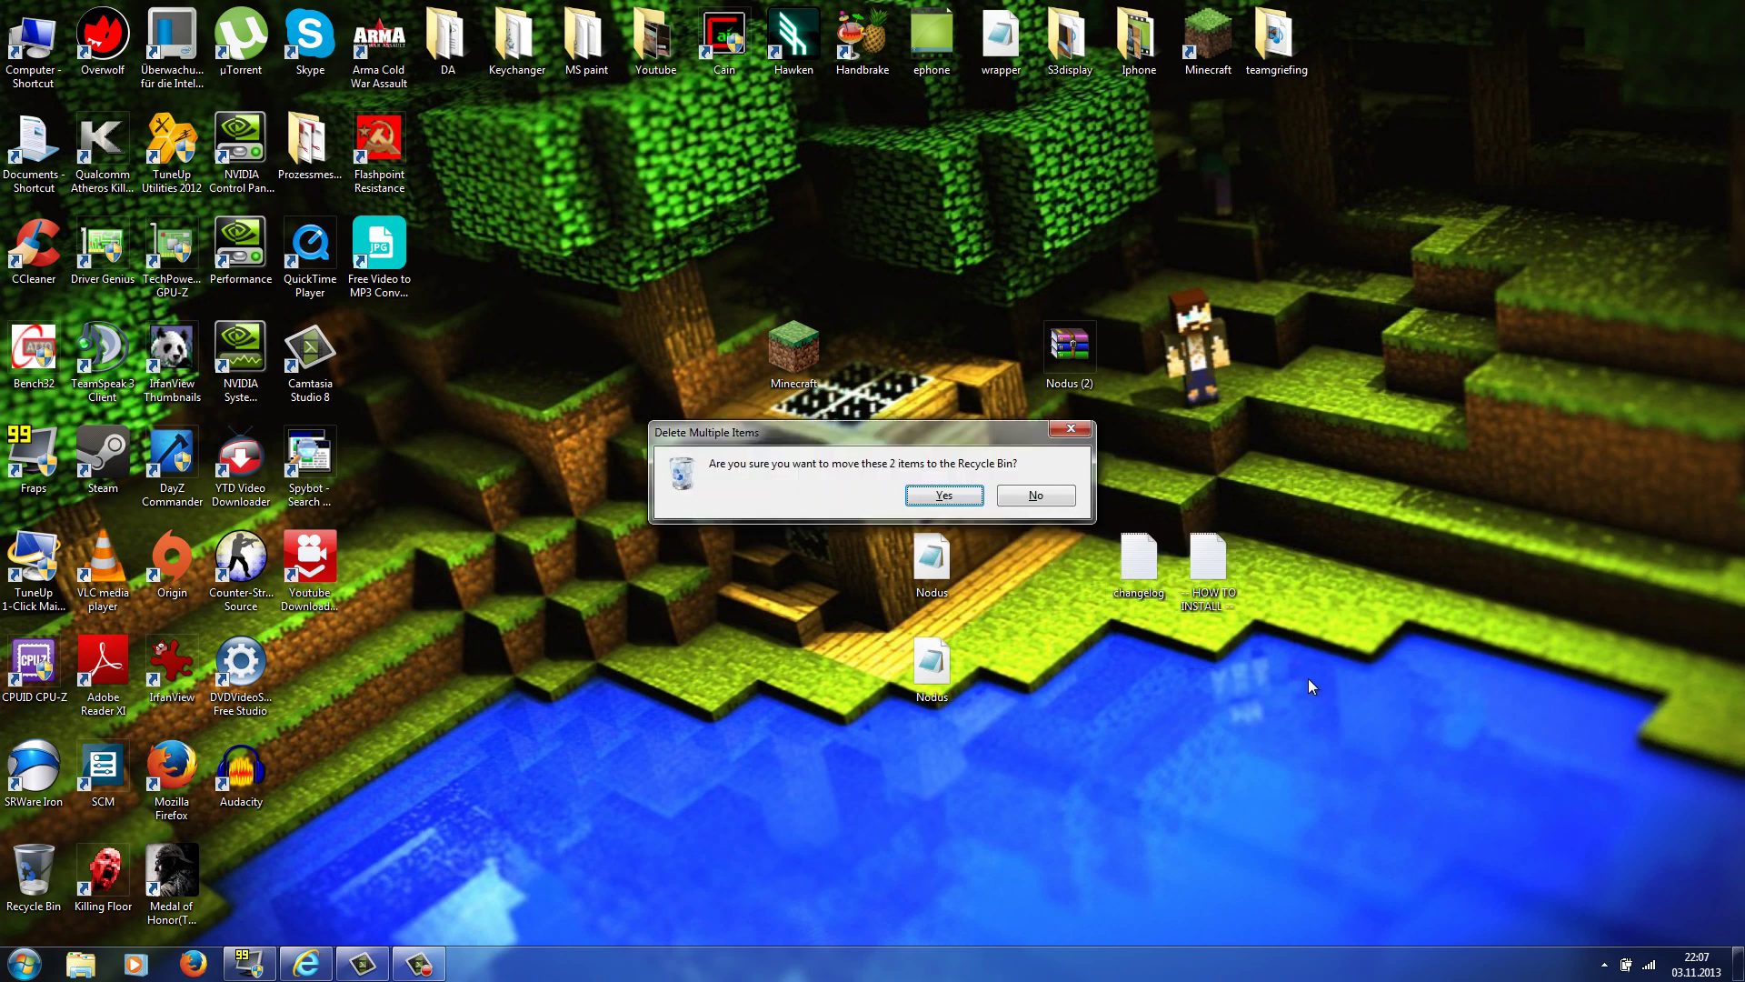
key("Return")
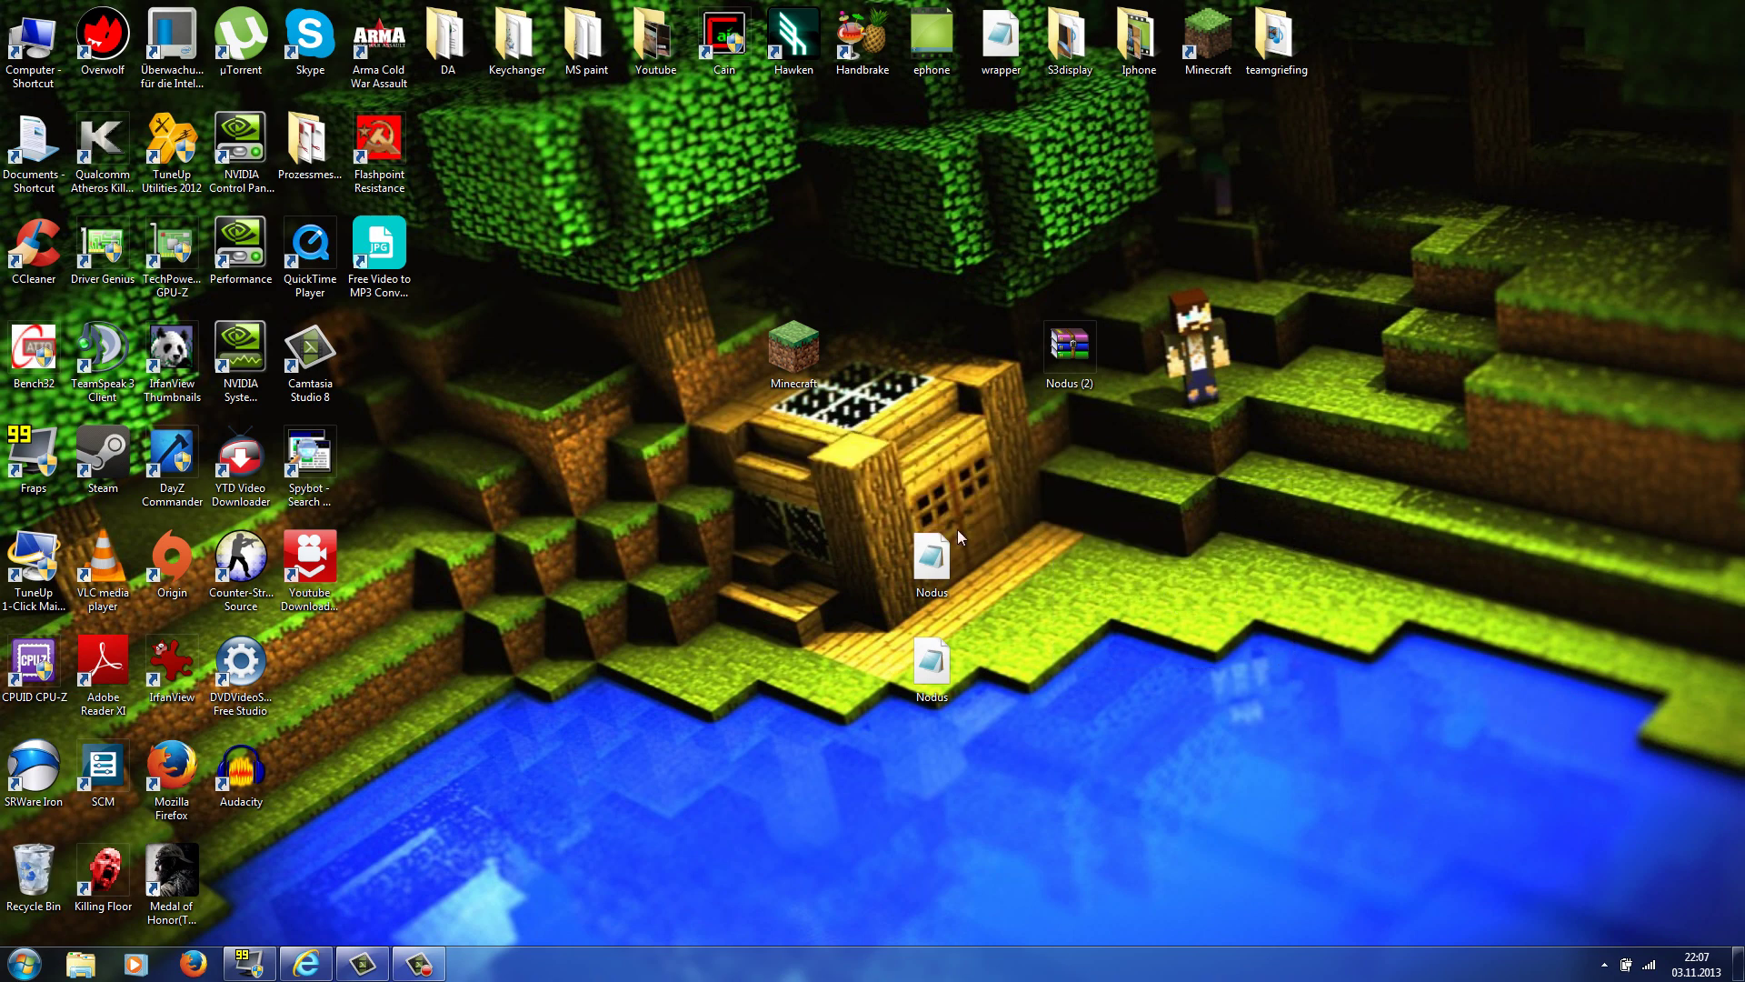
Move the two extracted Nodus files together slightly higher on the desktop, between the Minecraft icon and the archive.
left_click_drag(957, 529, 912, 738)
left_click_drag(932, 668, 932, 563)
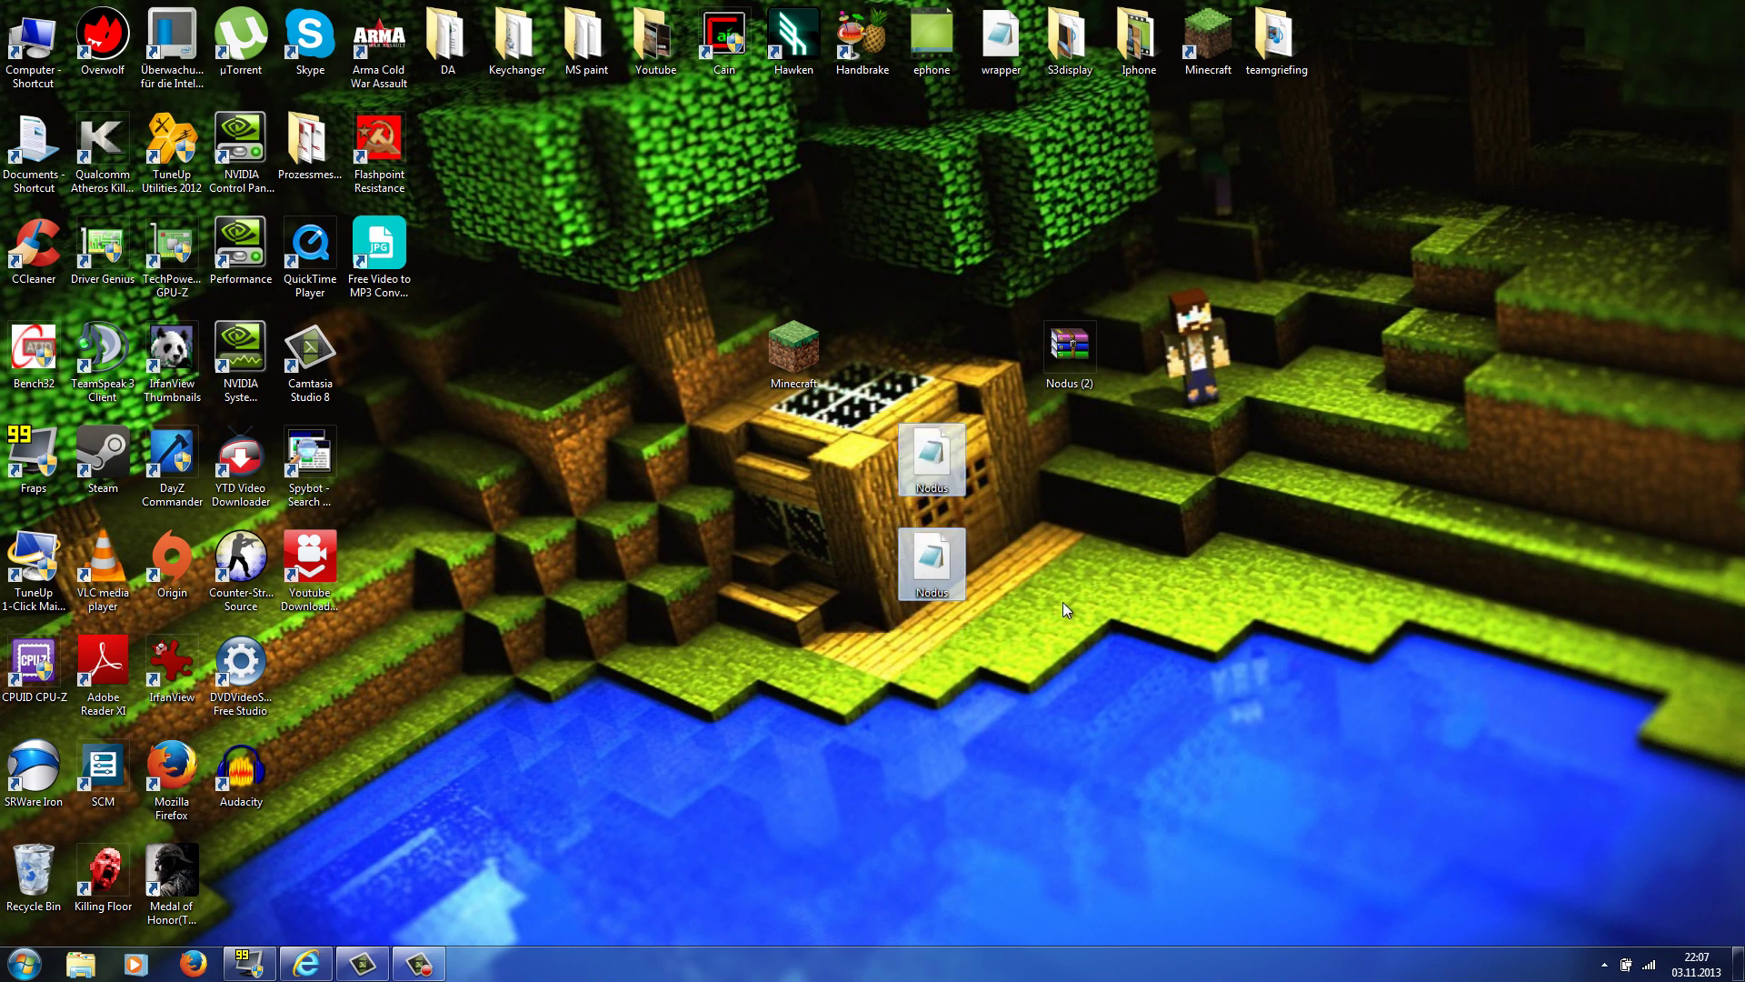
left_click(1064, 605)
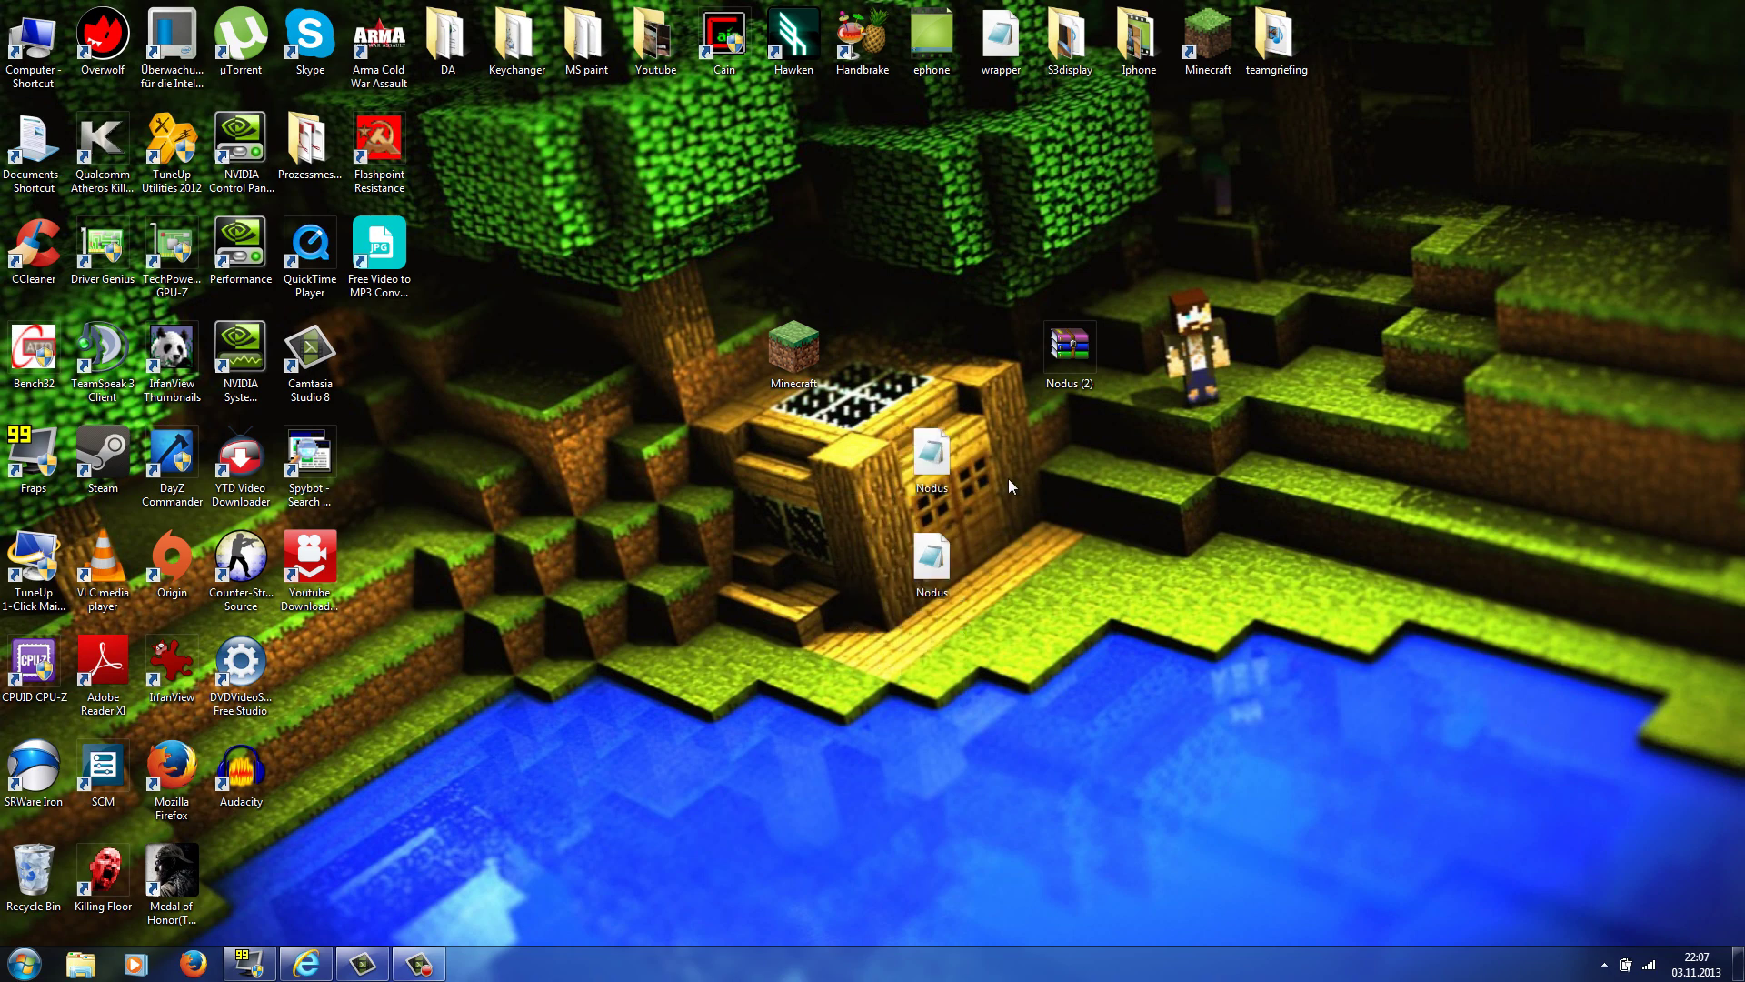
Open the Roaming folder by searching for %appdata% in Windows, and reposition its window over the desktop.
left_click(24, 964)
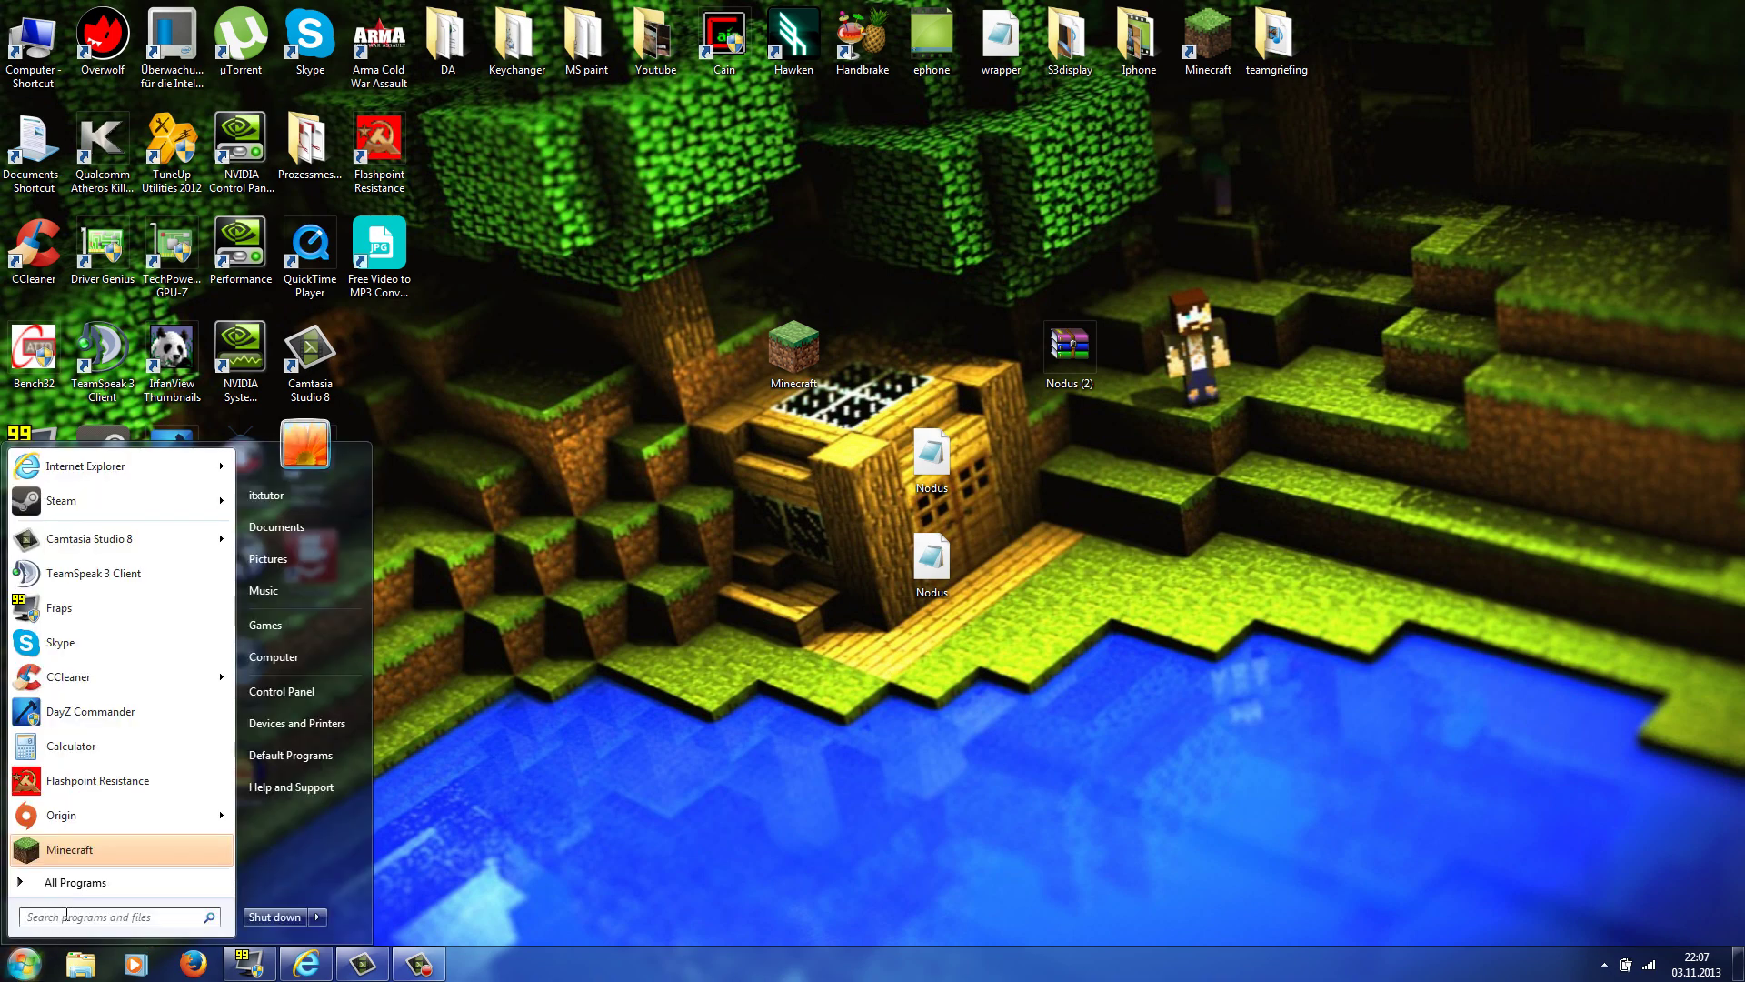
left_click(67, 915)
type("%")
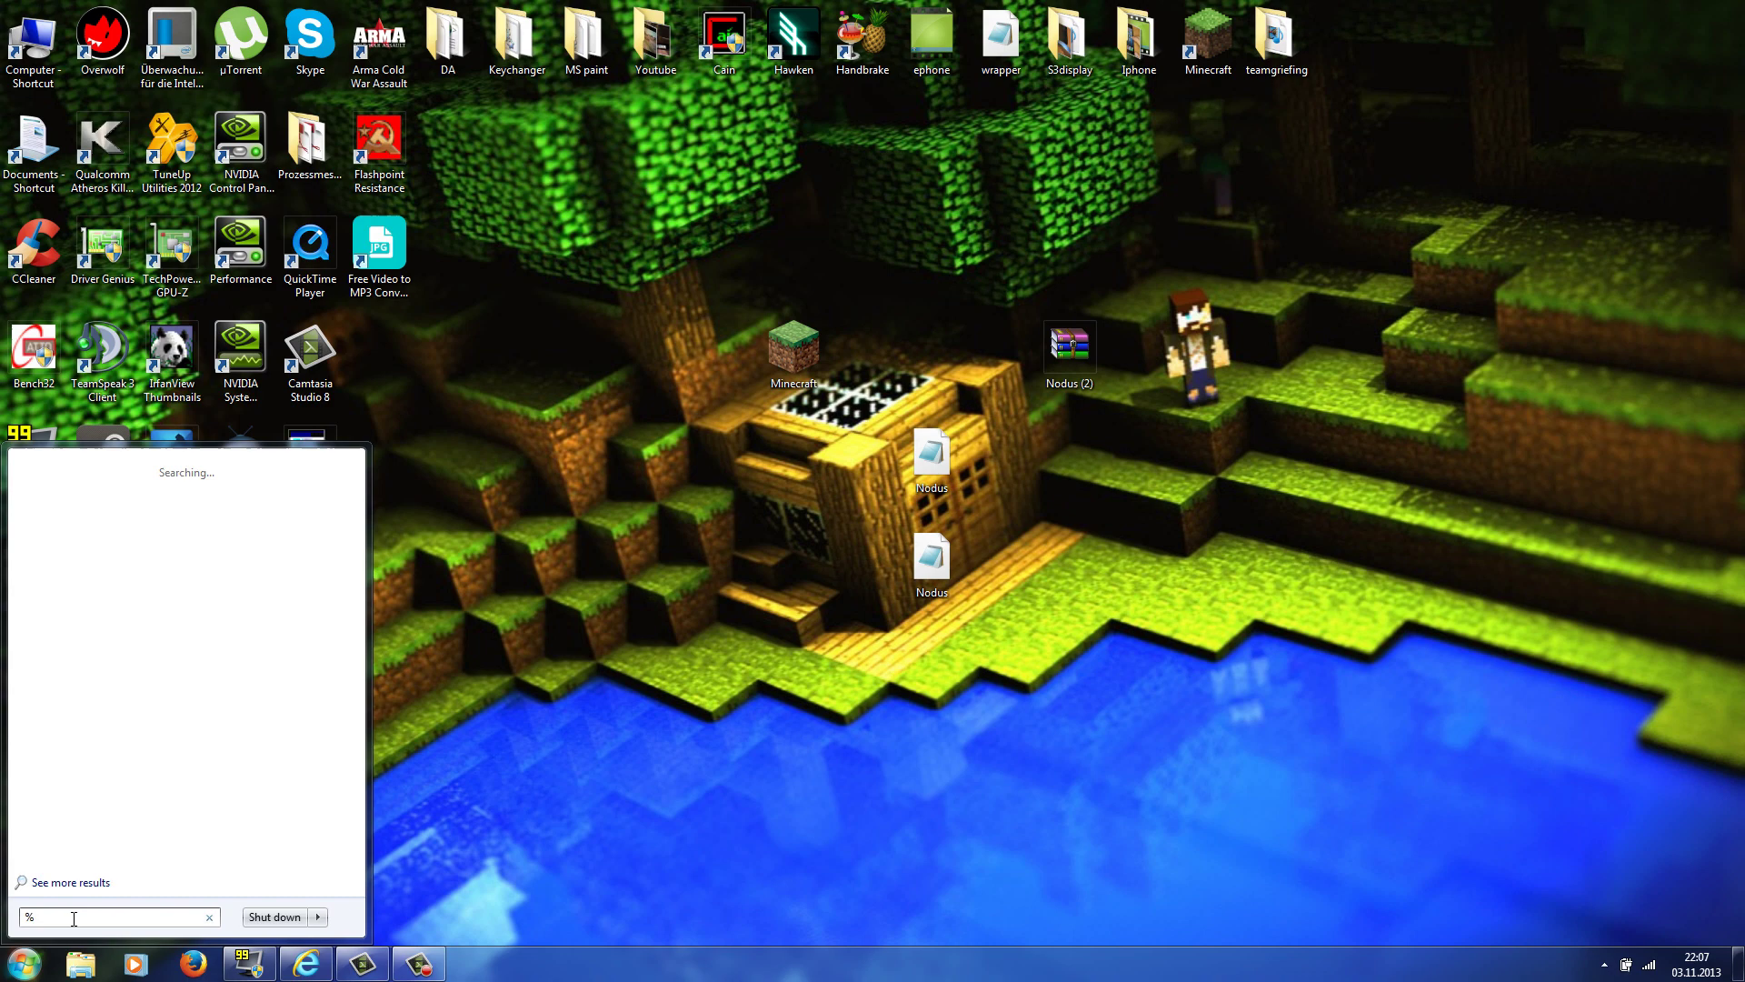
type("appdata%")
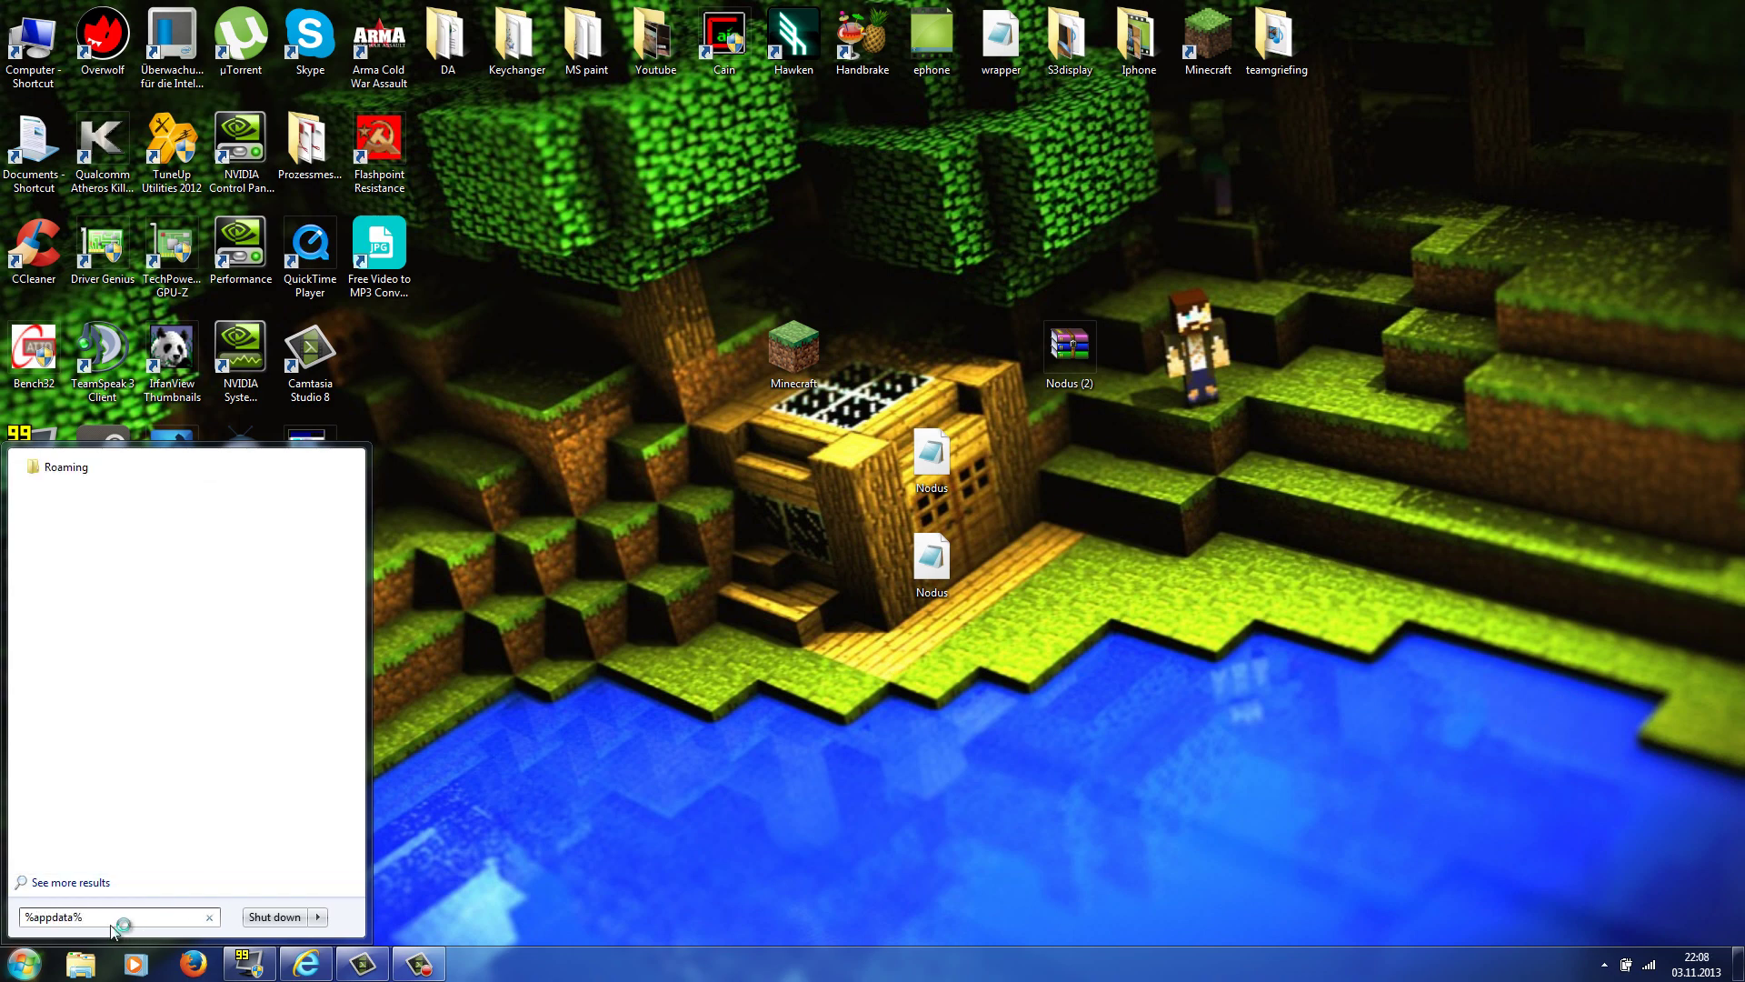
key("Return")
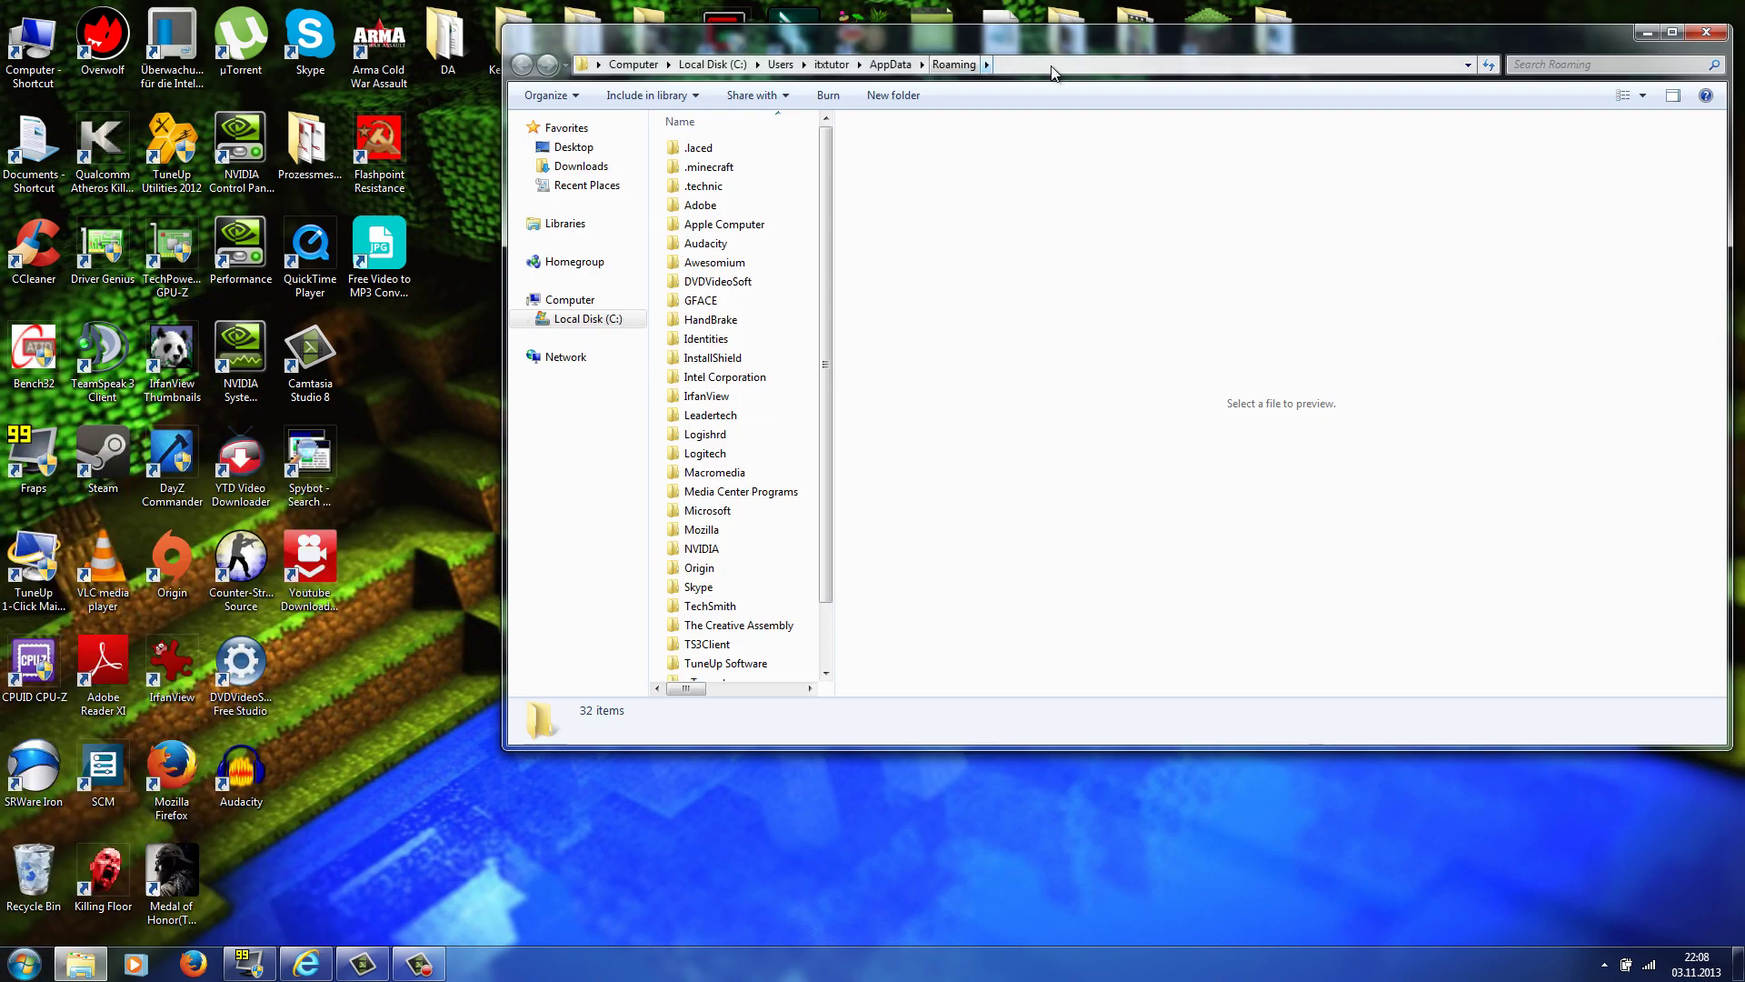
left_click_drag(1158, 45, 949, 63)
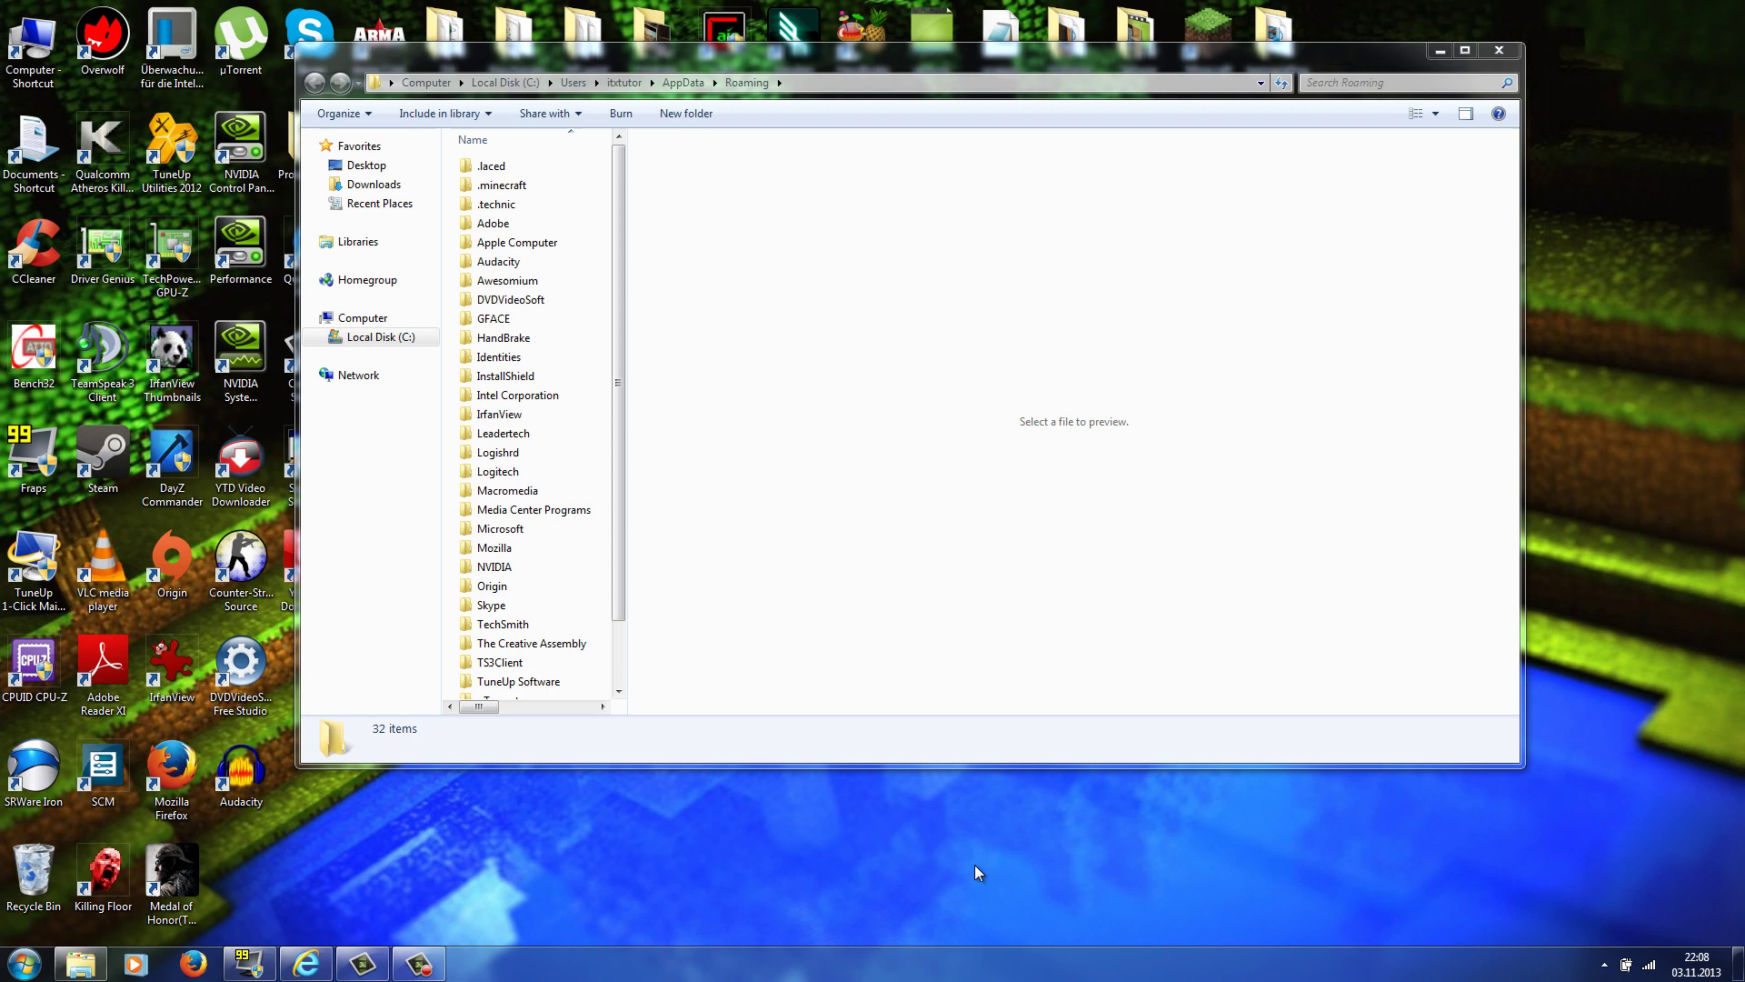
Open the Roaming folder a second time by running %appdata% from the Windows Run dialog.
key("super")
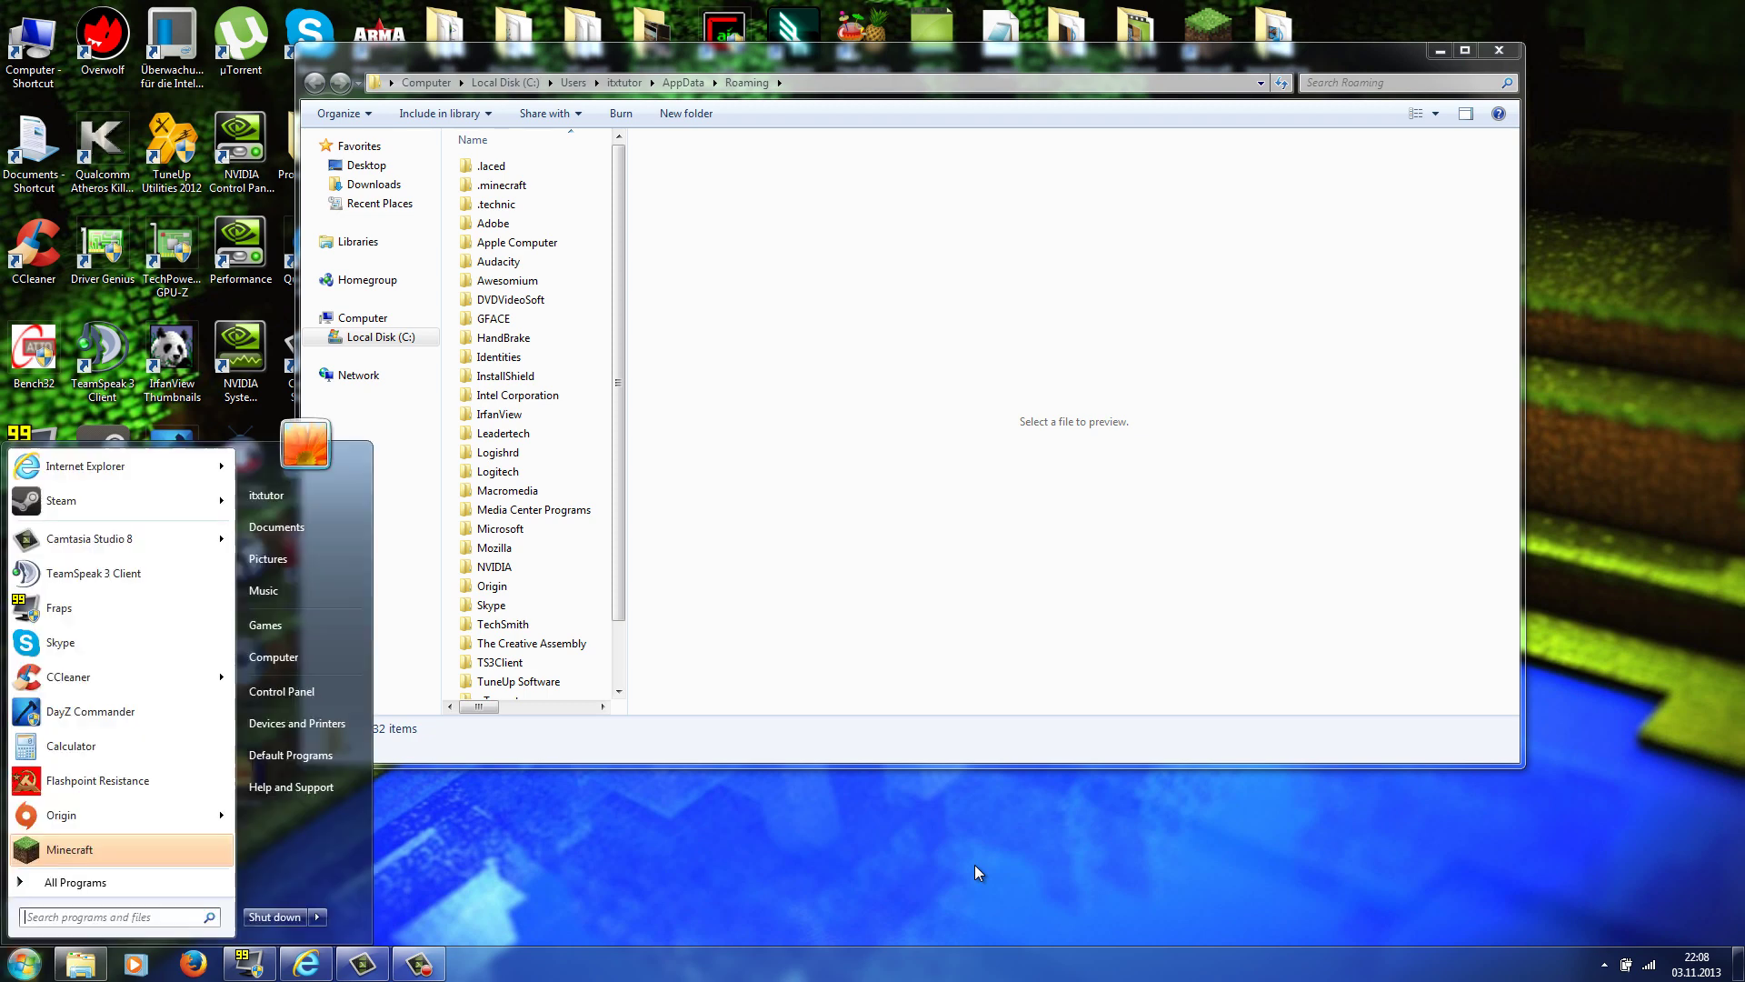
key("super+r")
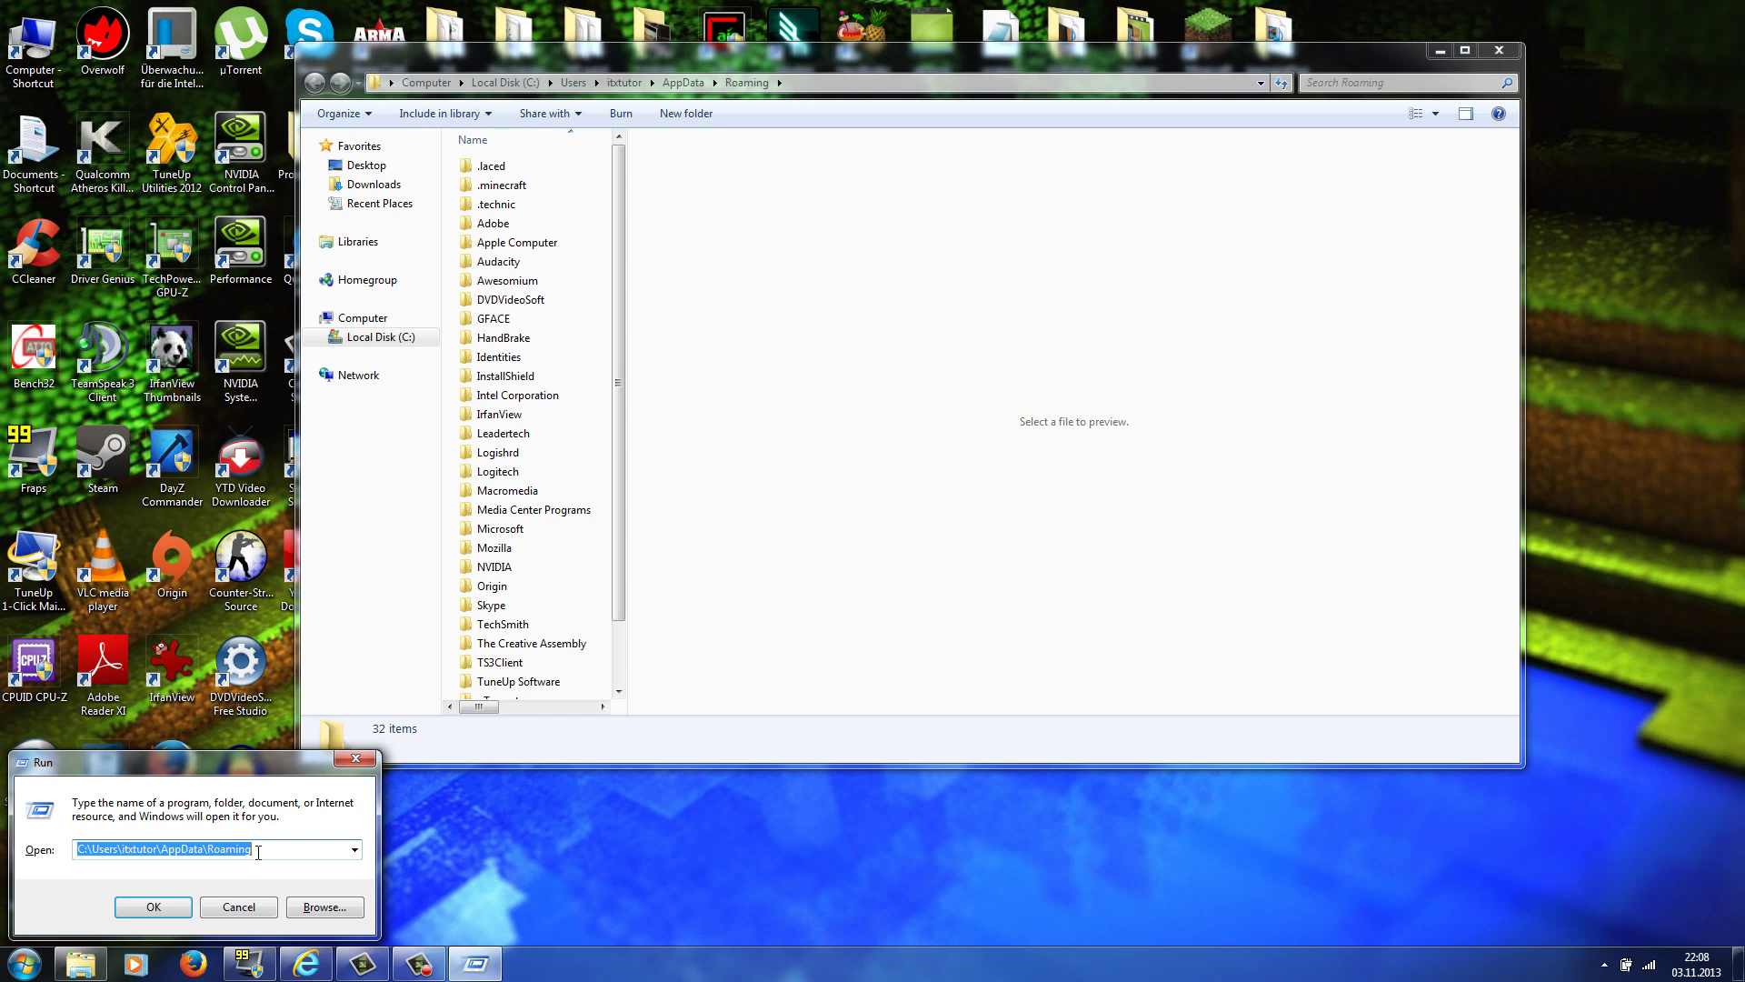
type("%a")
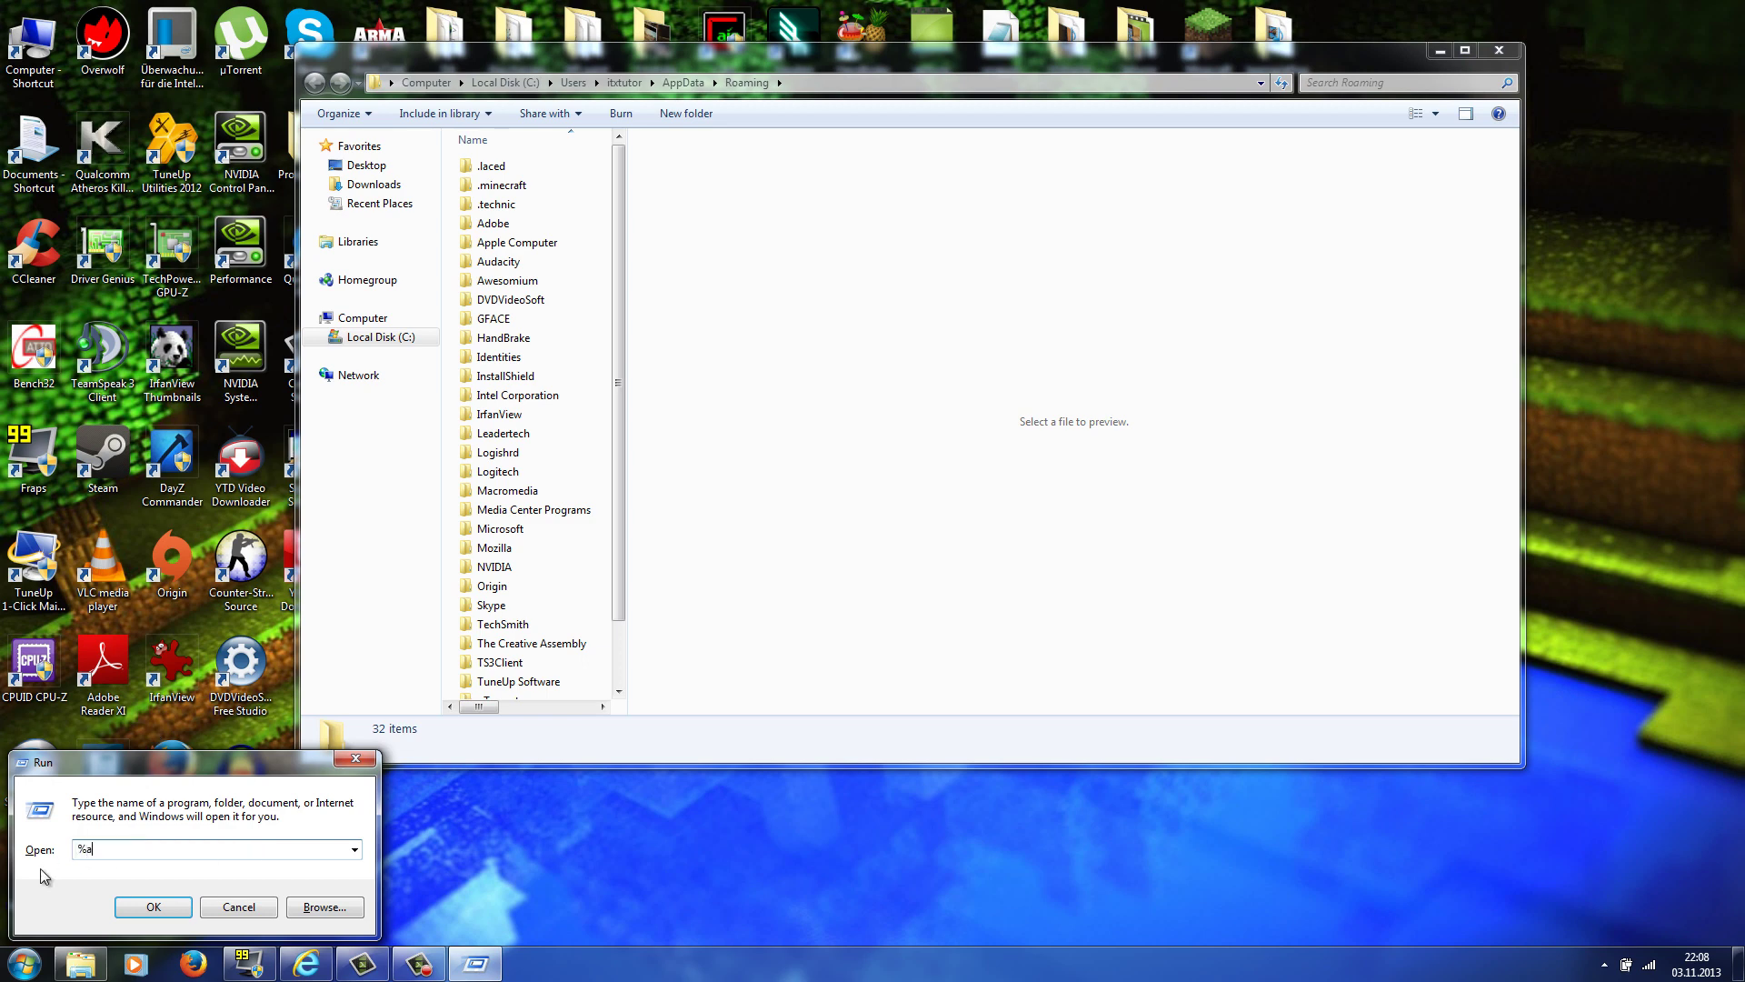
type("ppdata%")
key("Return")
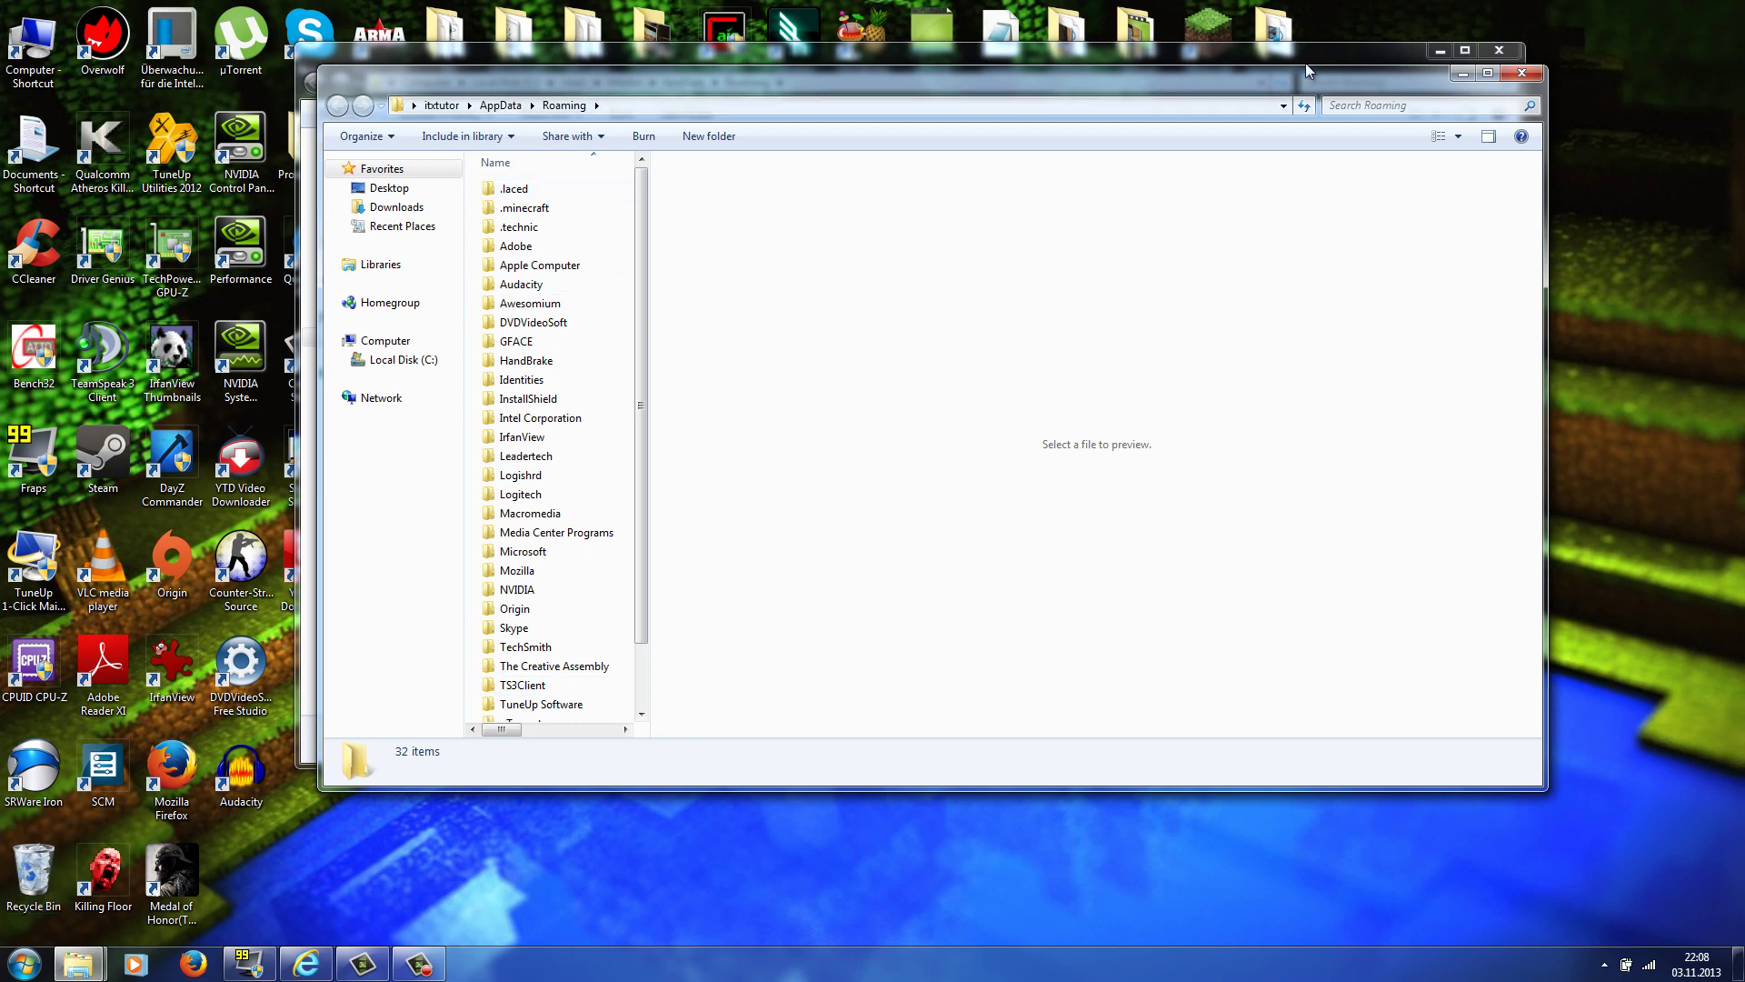
Maximize the new Roaming window and check the folder's location in its properties.
left_click(1483, 73)
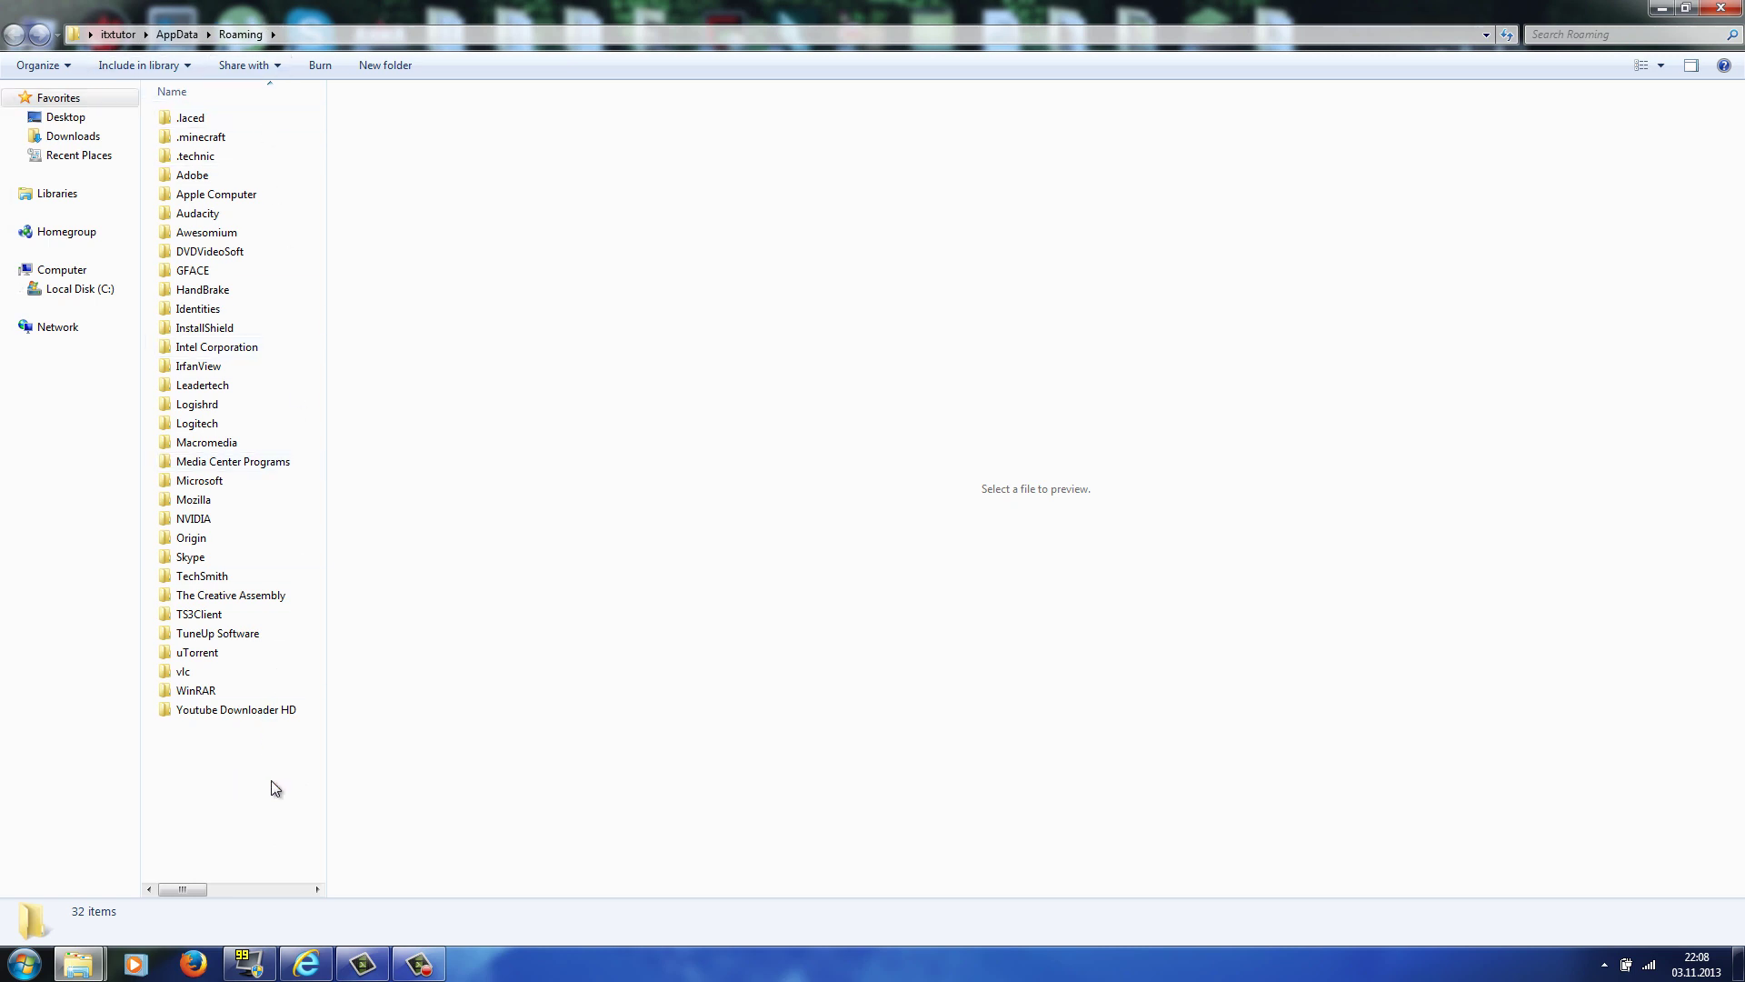
right_click(229, 775)
left_click(315, 759)
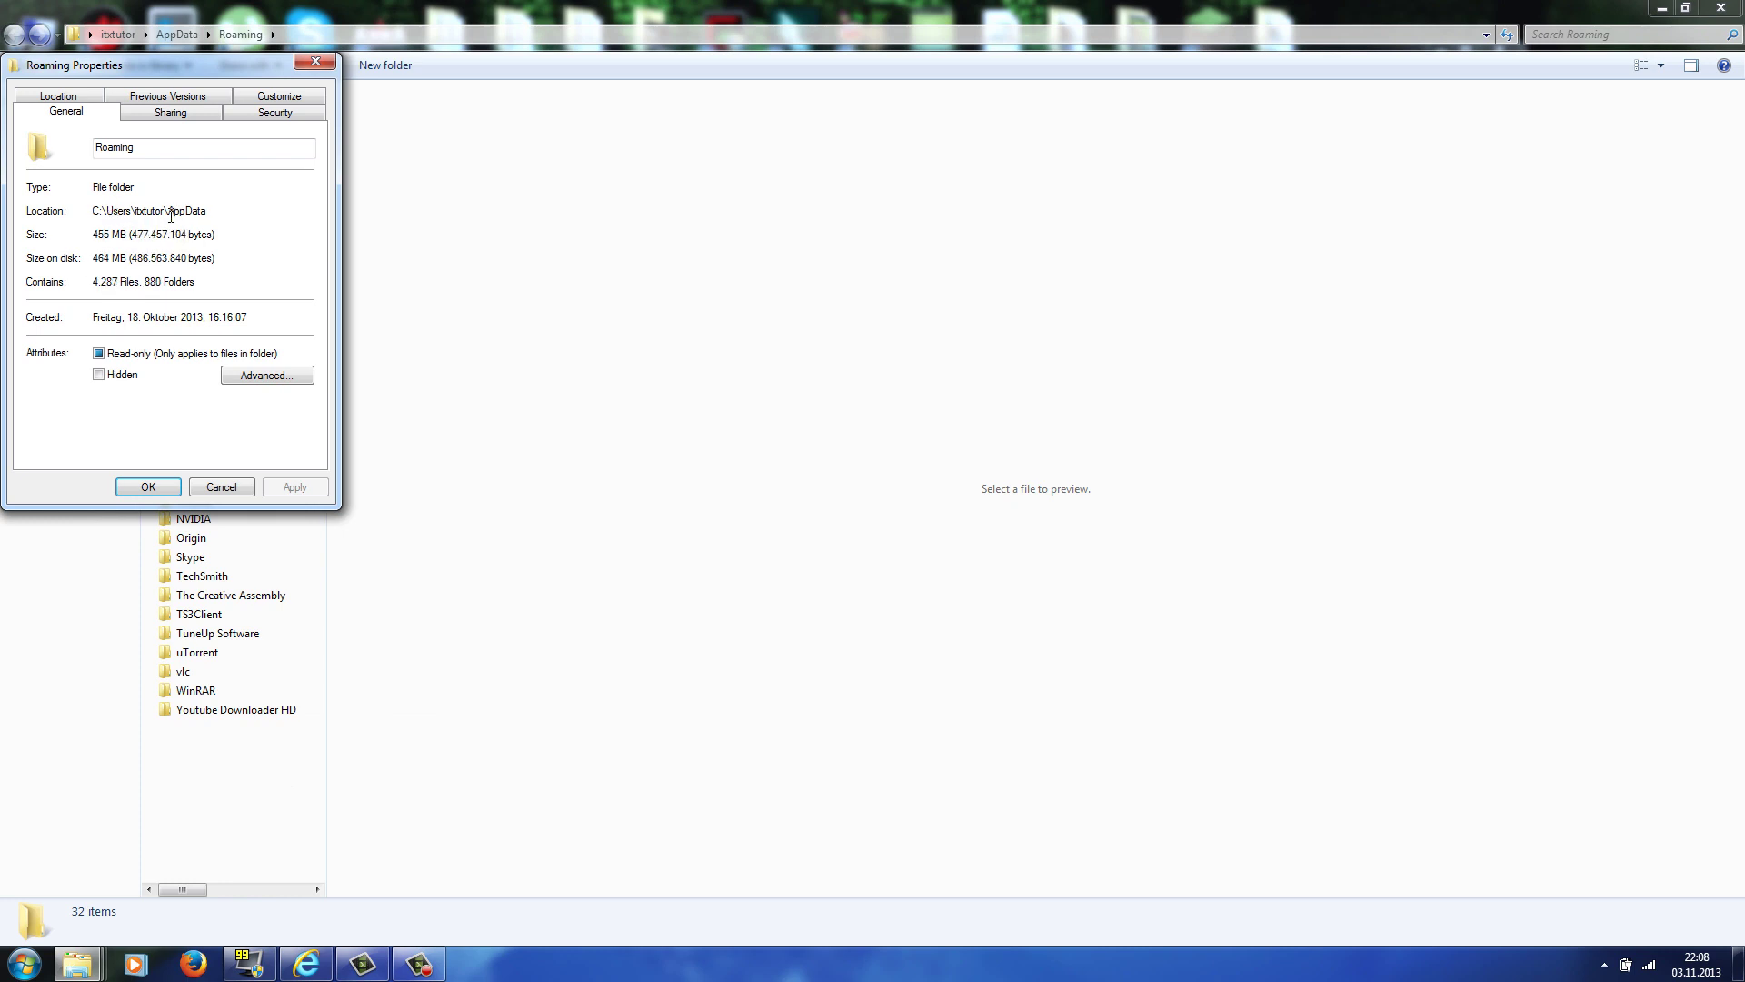
left_click(148, 487)
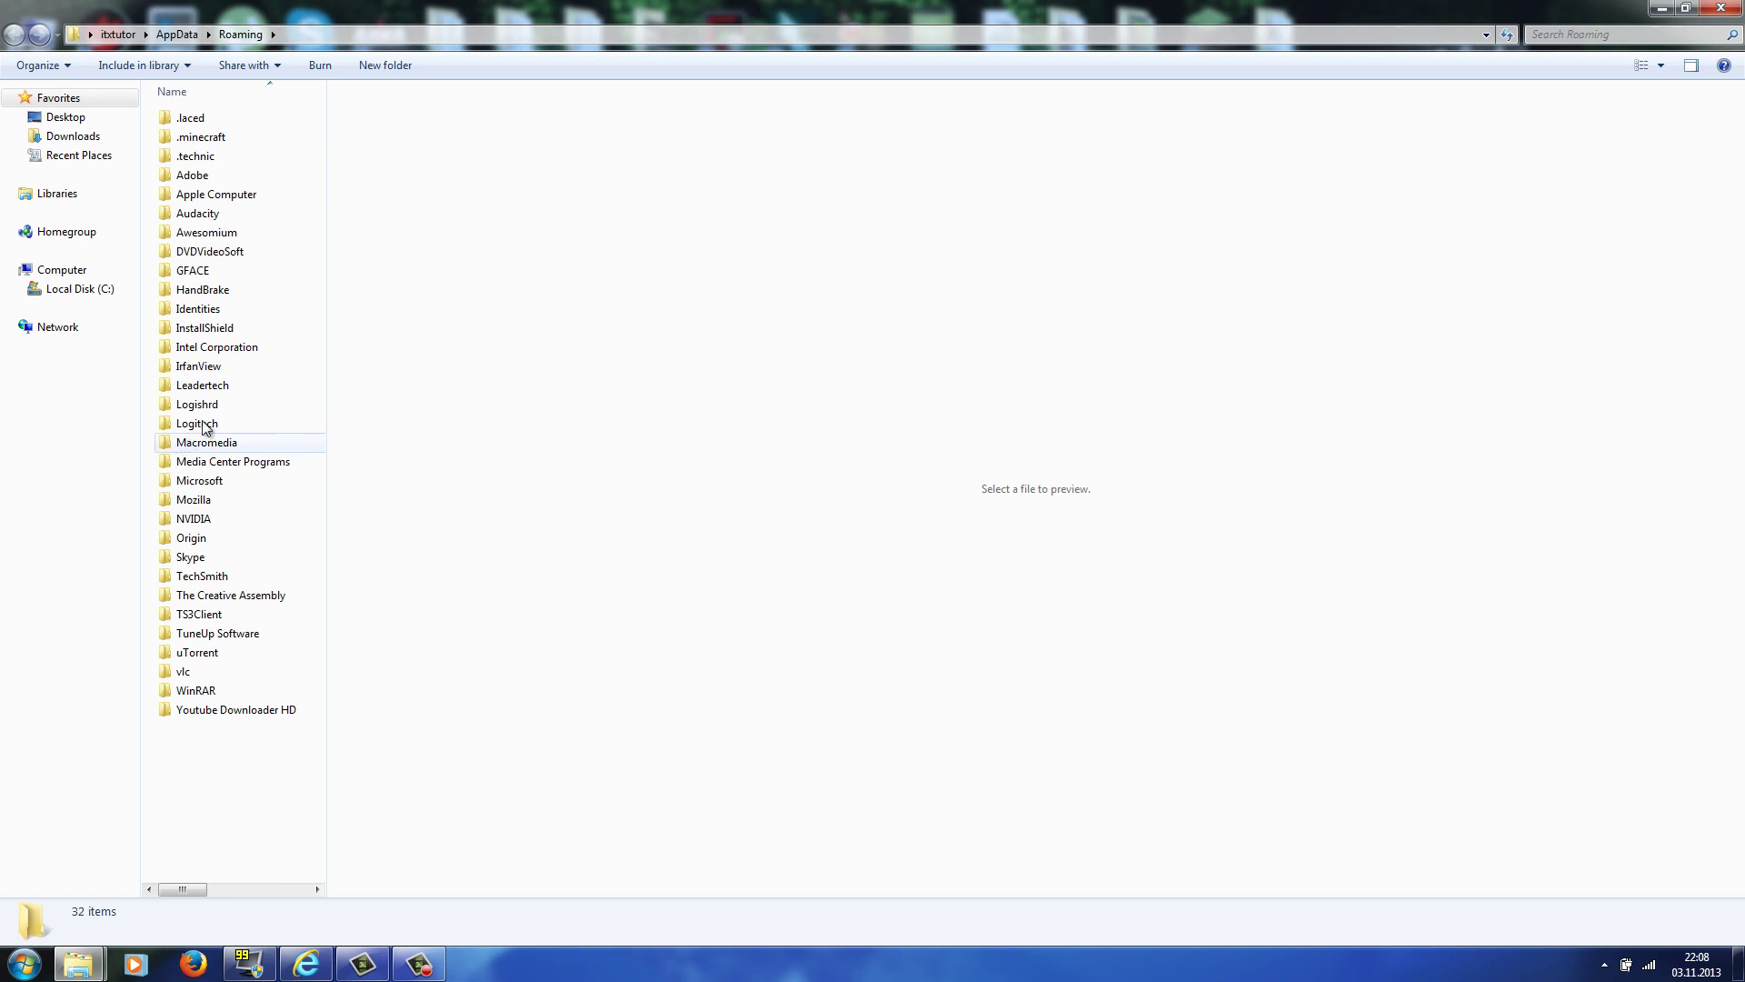
Open the versions folder inside .minecraft.
left_click(227, 145)
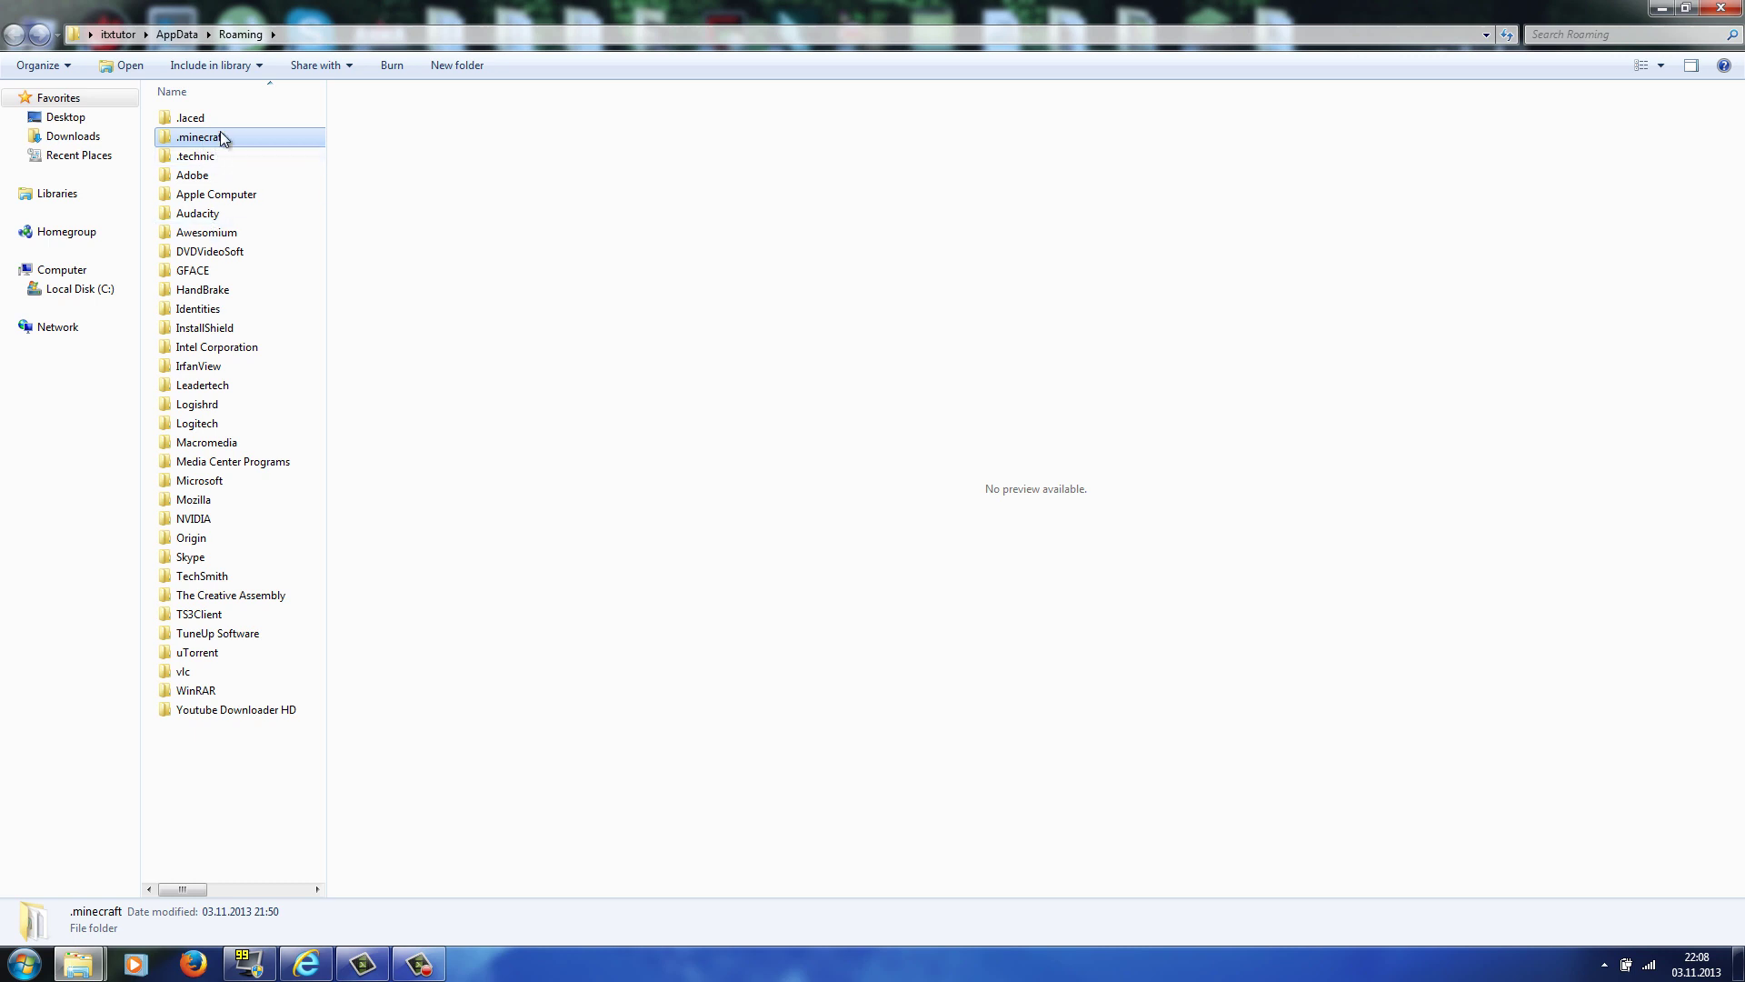
double_click(223, 138)
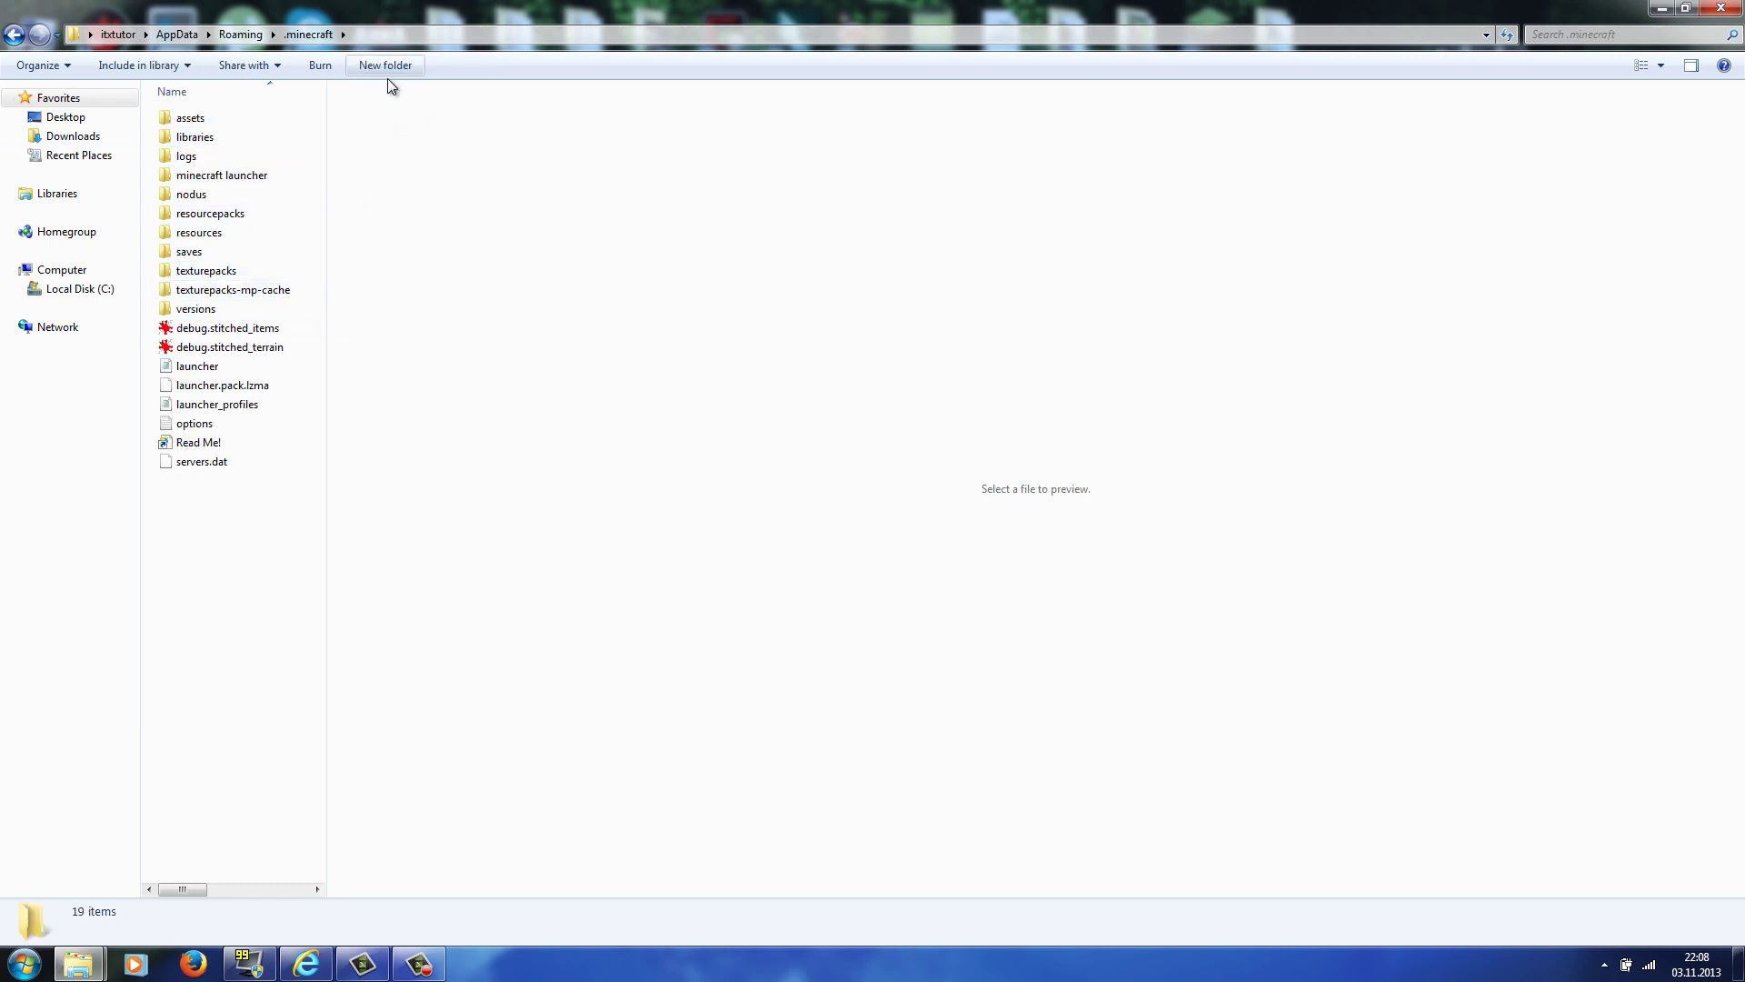
double_click(188, 310)
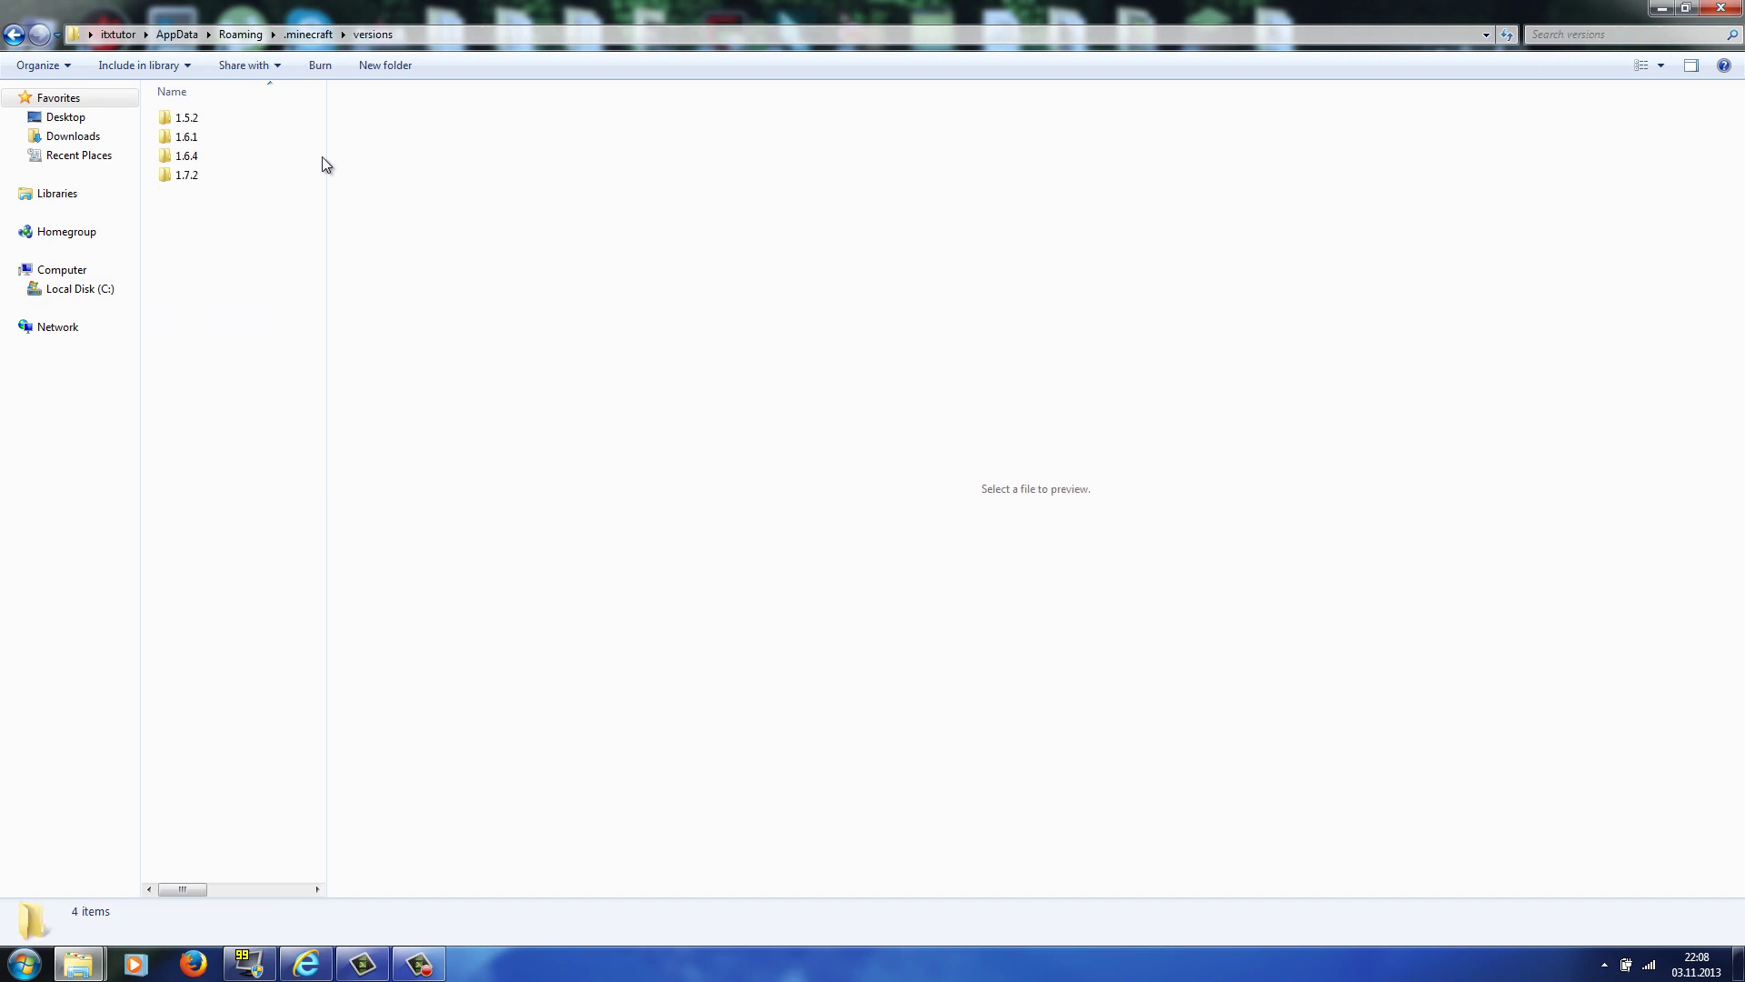
Restore the versions window from full screen and minimize the Roaming window to reveal the Nodus files on the desktop.
right_click(179, 235)
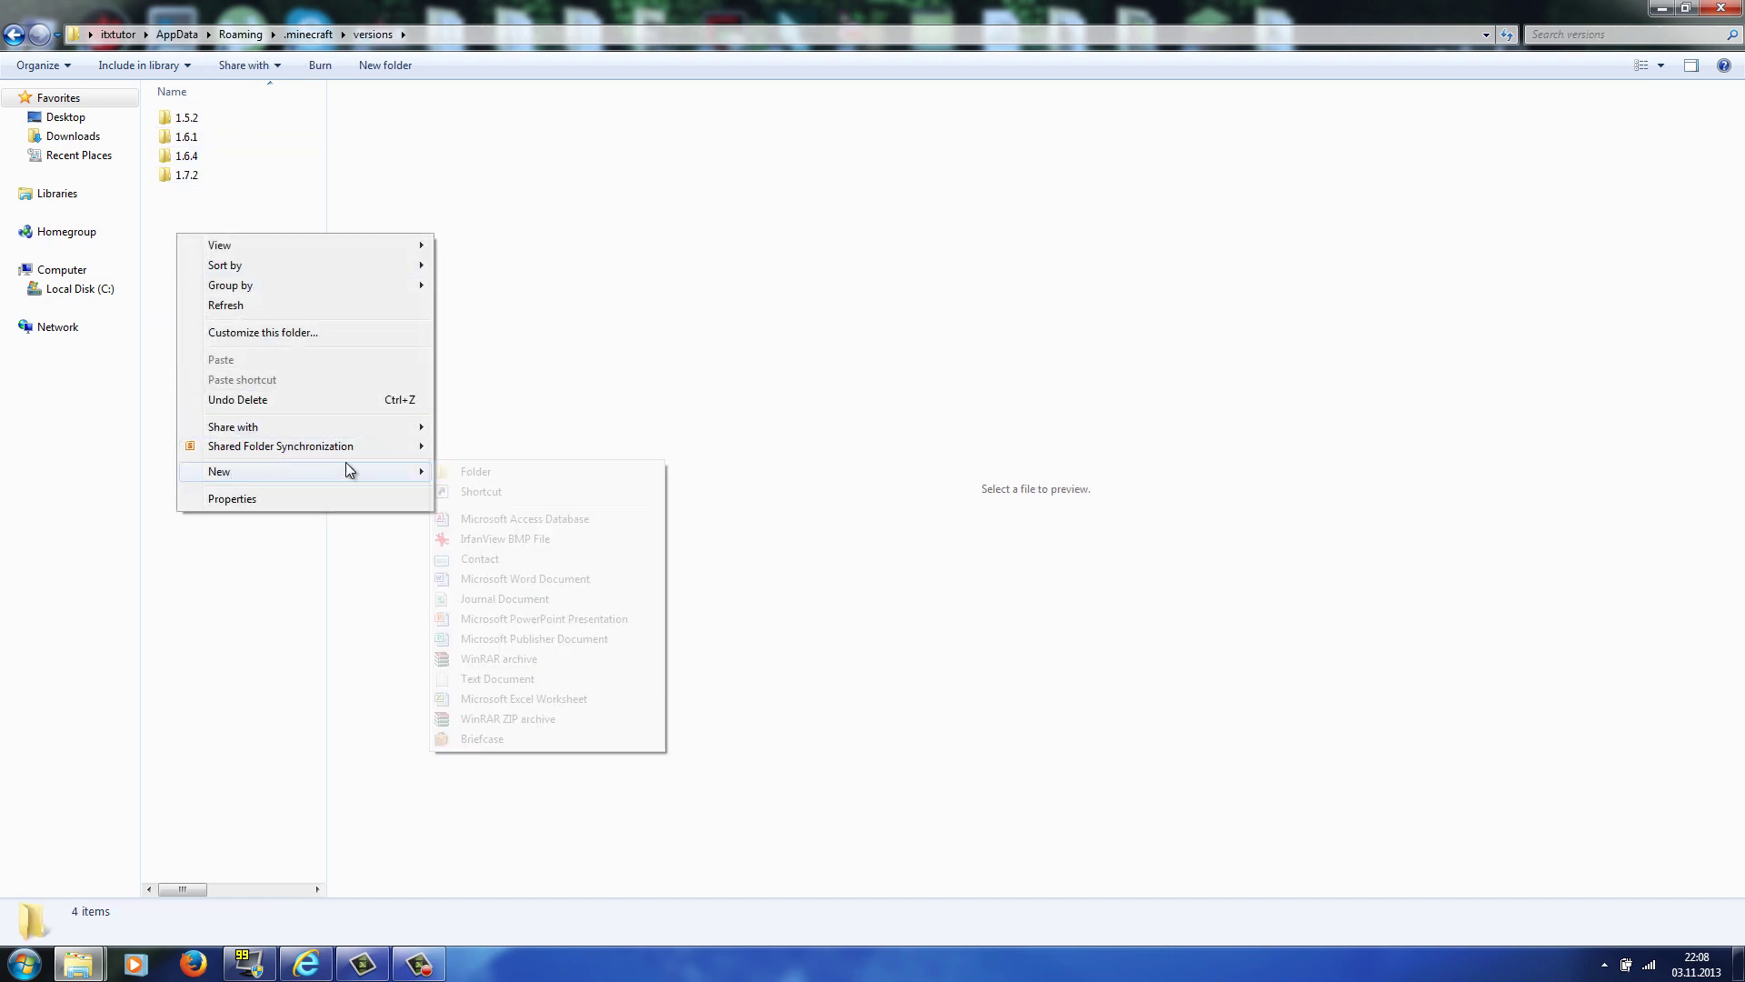
left_click(495, 452)
left_click(1685, 11)
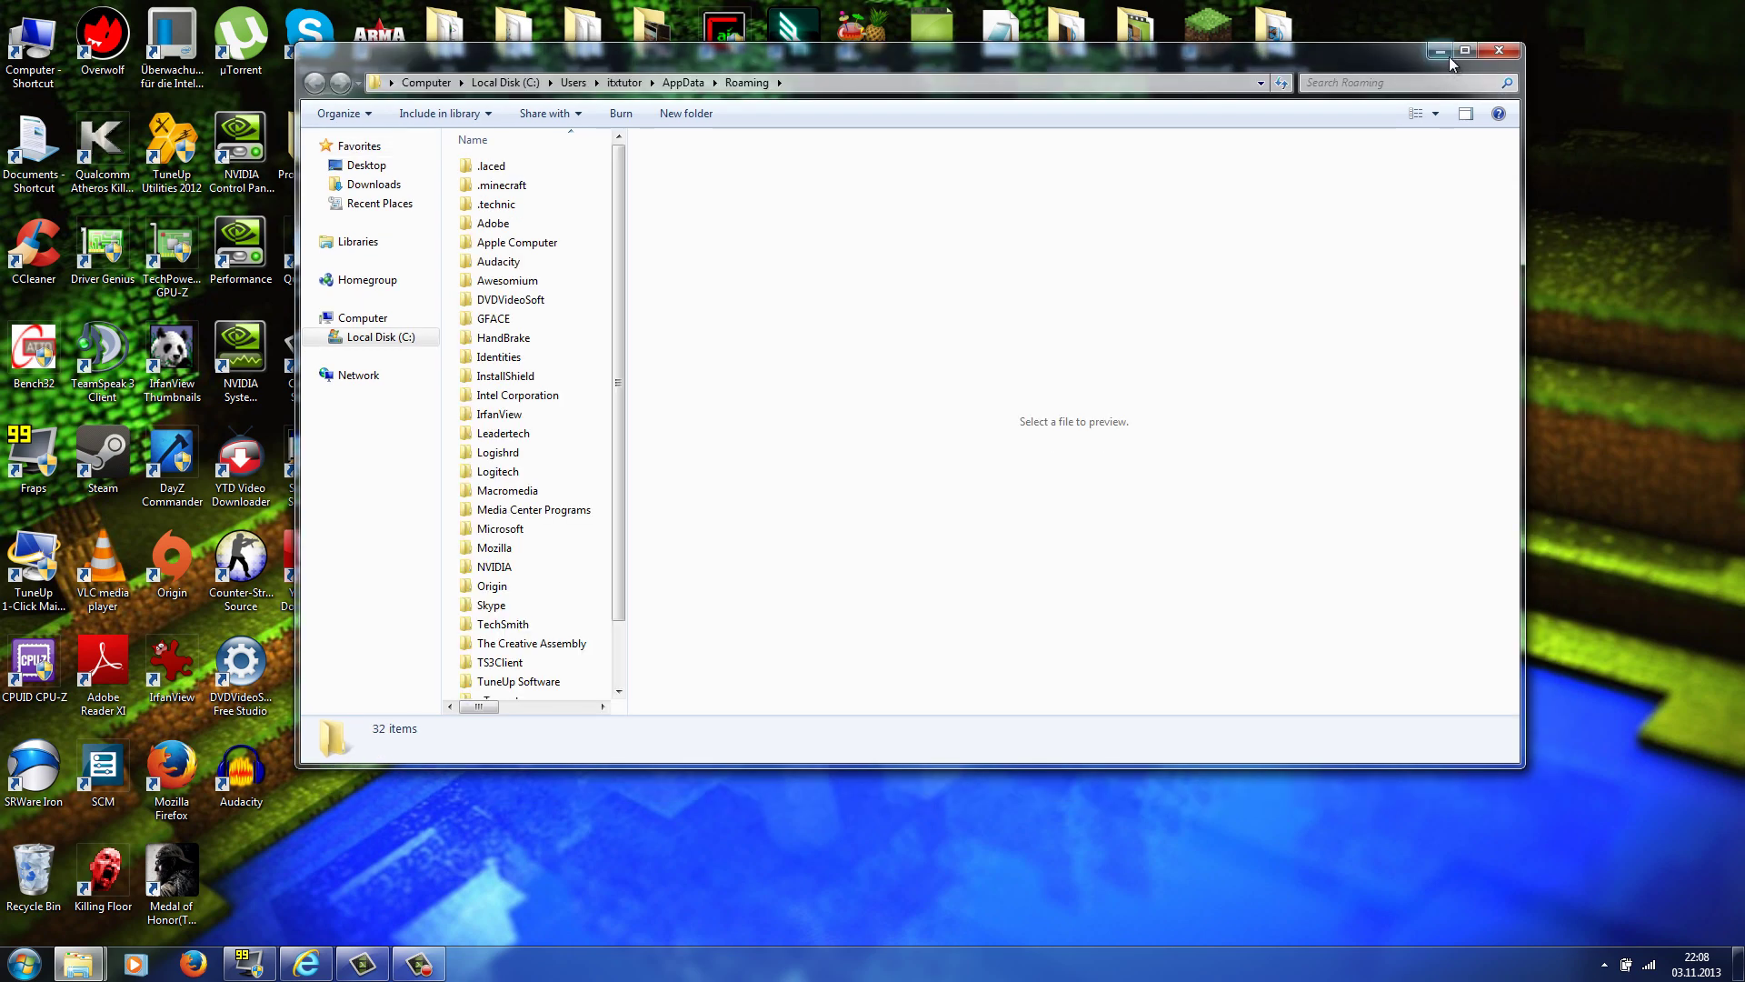
left_click(1449, 56)
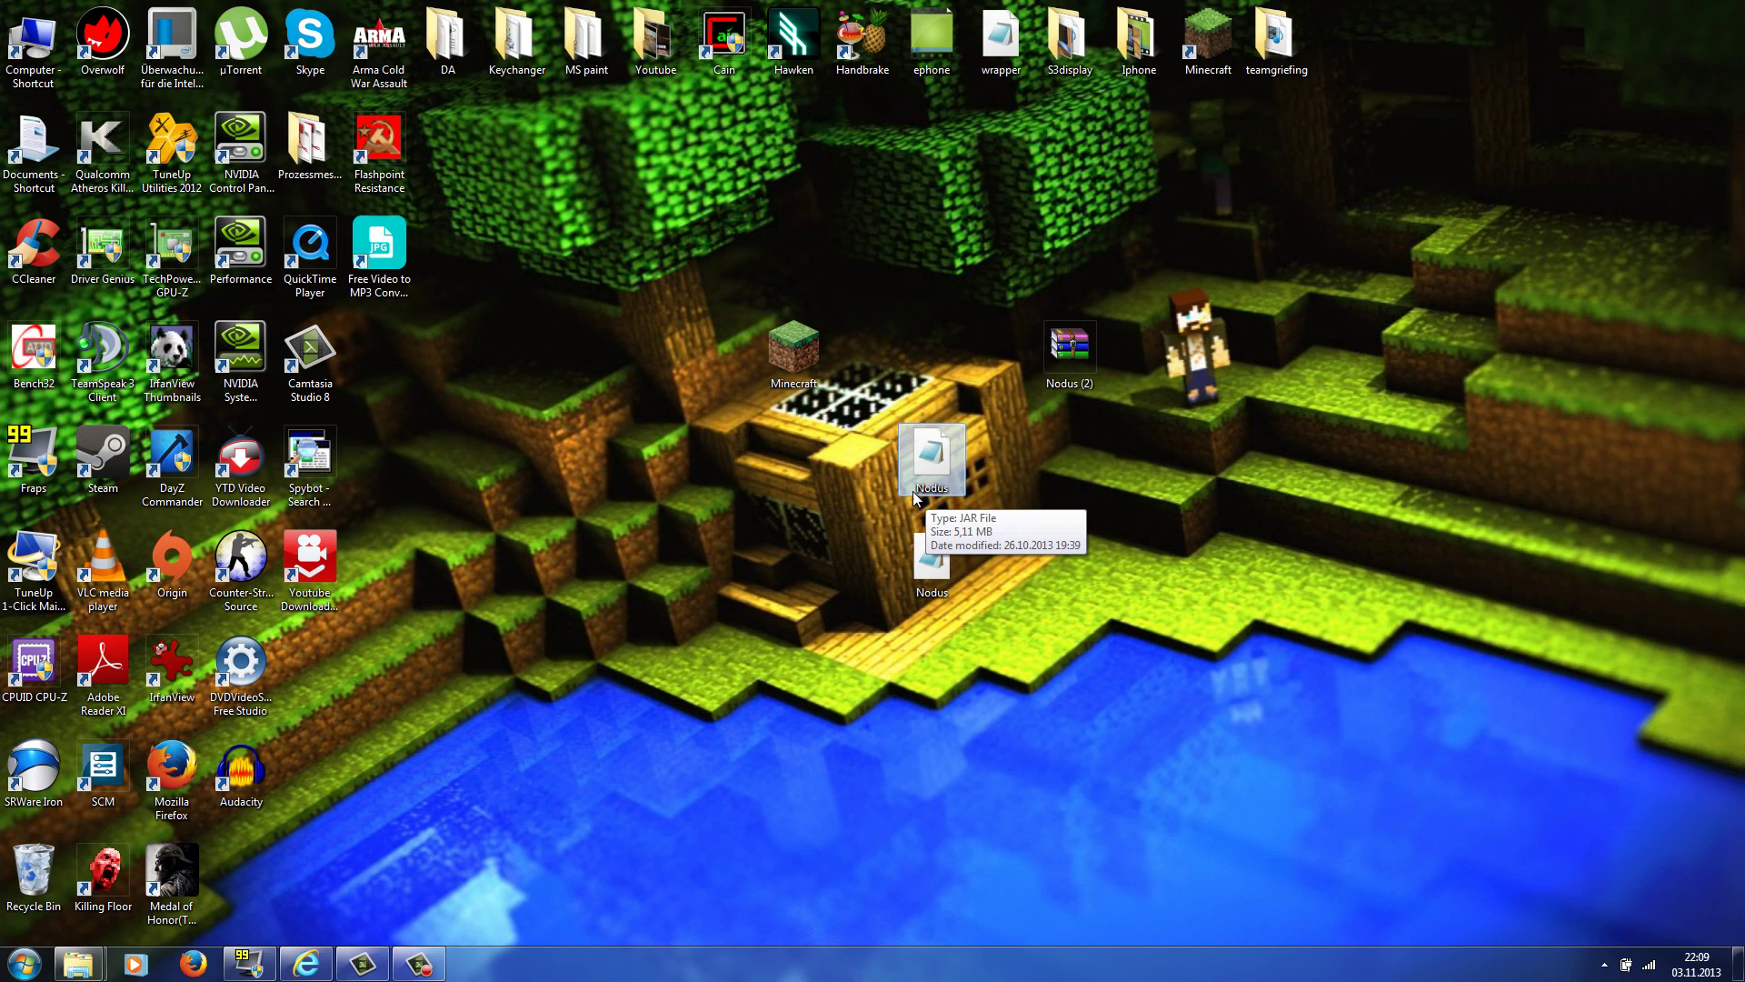
Bring back the versions folder window and create a new folder named Nodus in it.
mouse_move(80, 962)
left_click(297, 878)
right_click(489, 427)
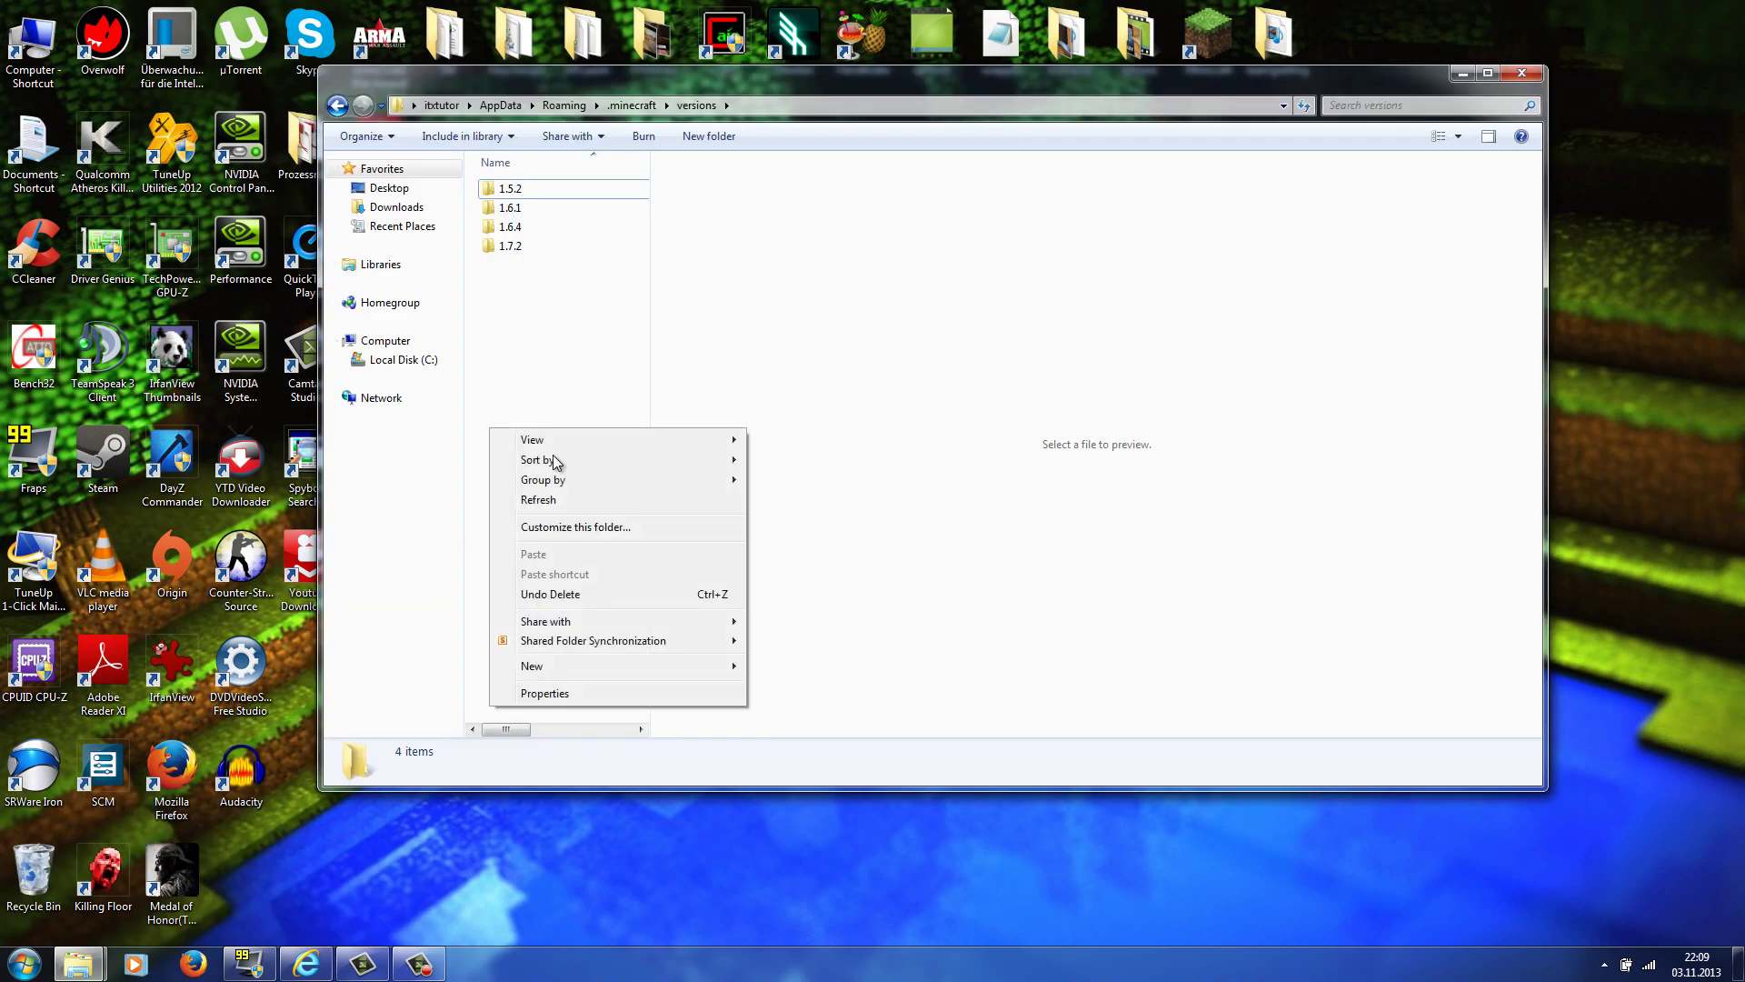
mouse_move(573, 666)
left_click(775, 662)
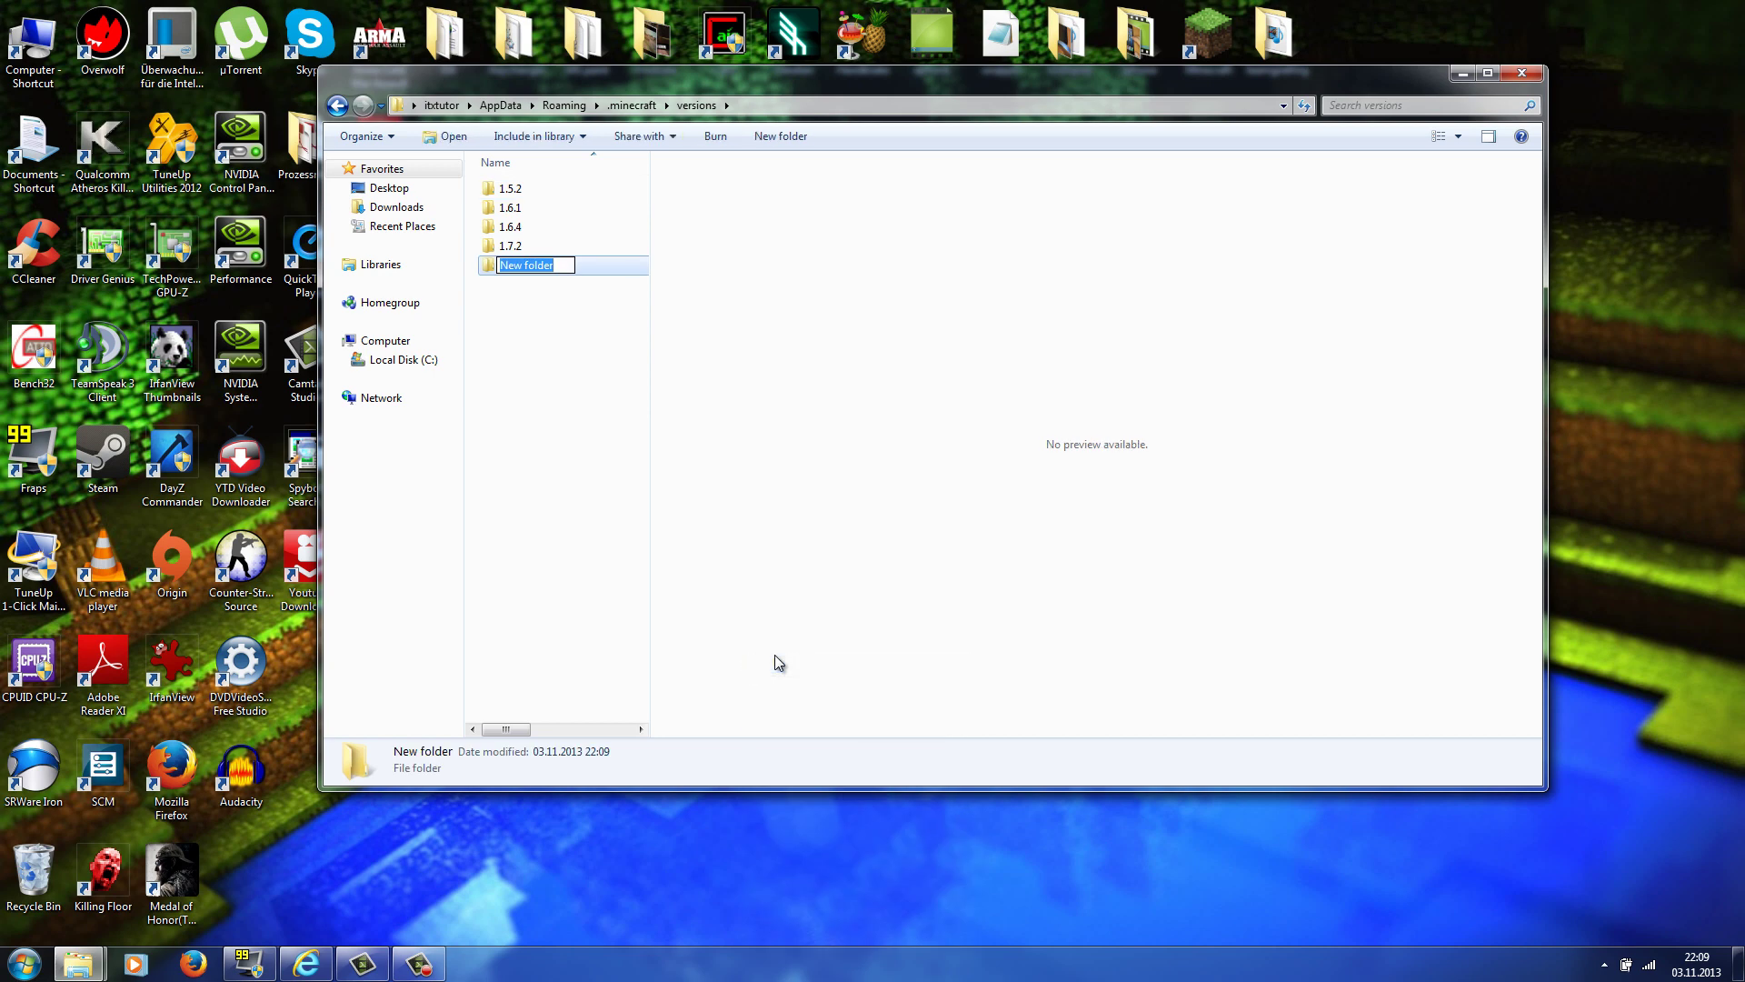
type("Nodus")
key("Return")
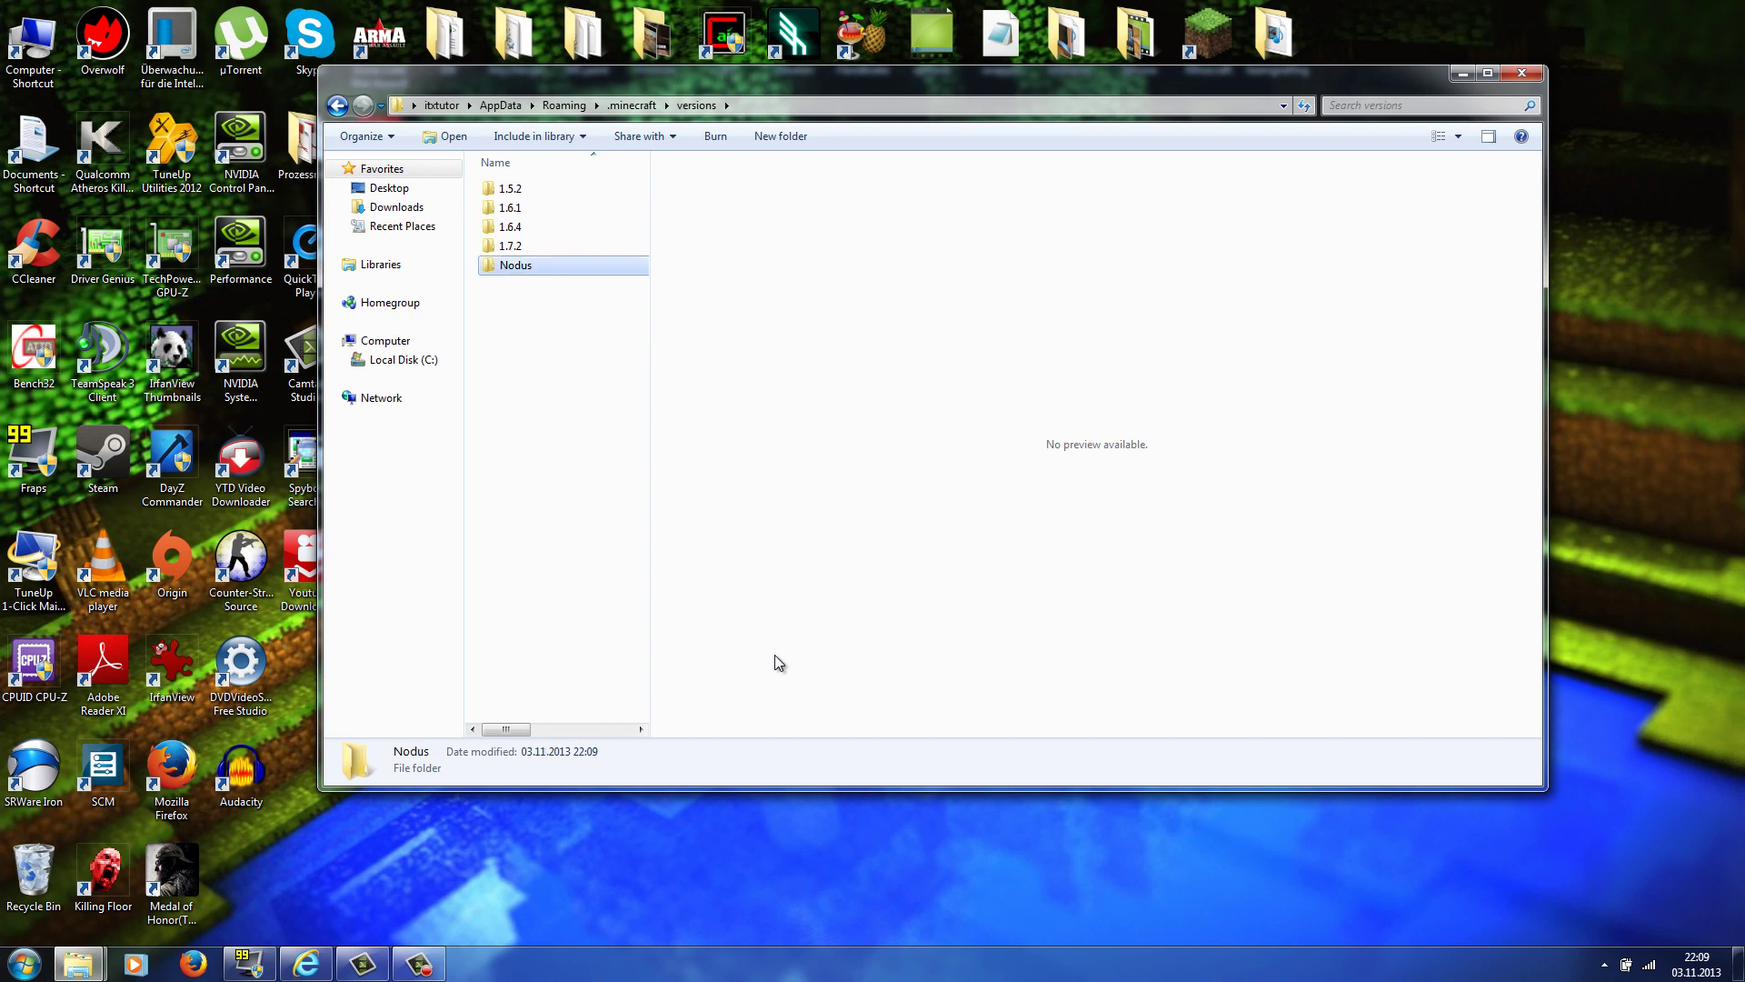
Open the new Nodus folder, move the two Nodus files from the desktop into it, and minimize the window.
double_click(605, 266)
left_click_drag(829, 84, 920, 599)
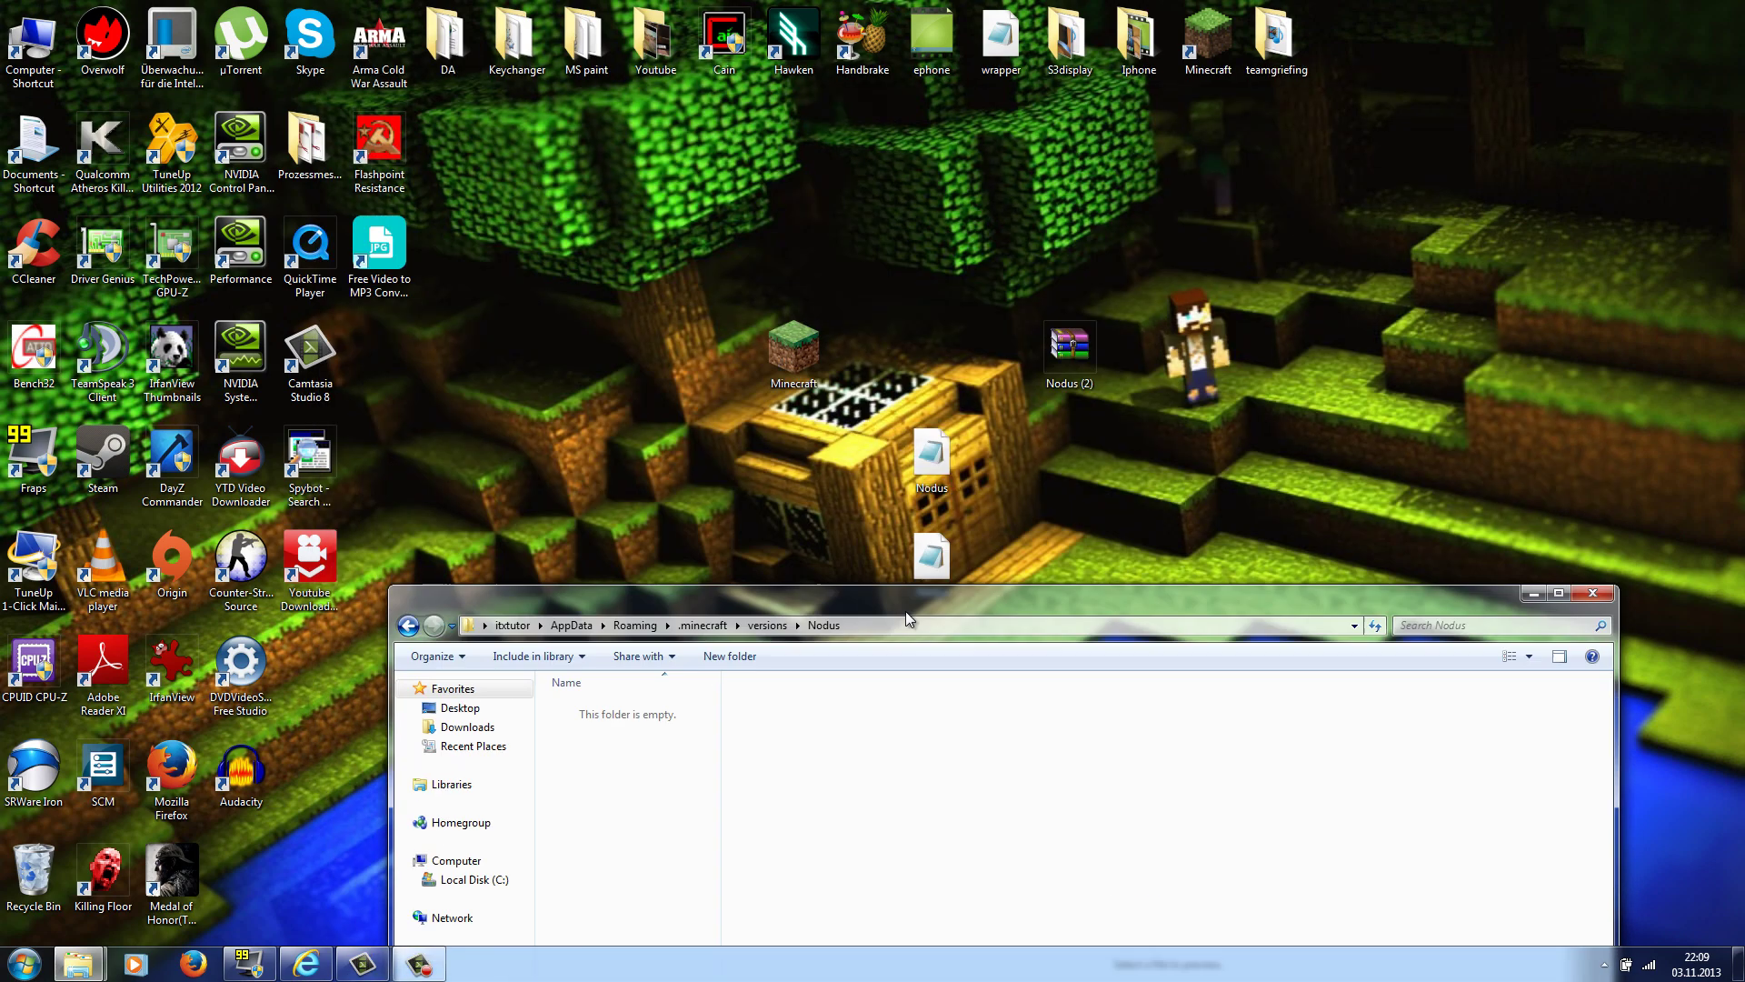
left_click_drag(971, 413, 700, 768)
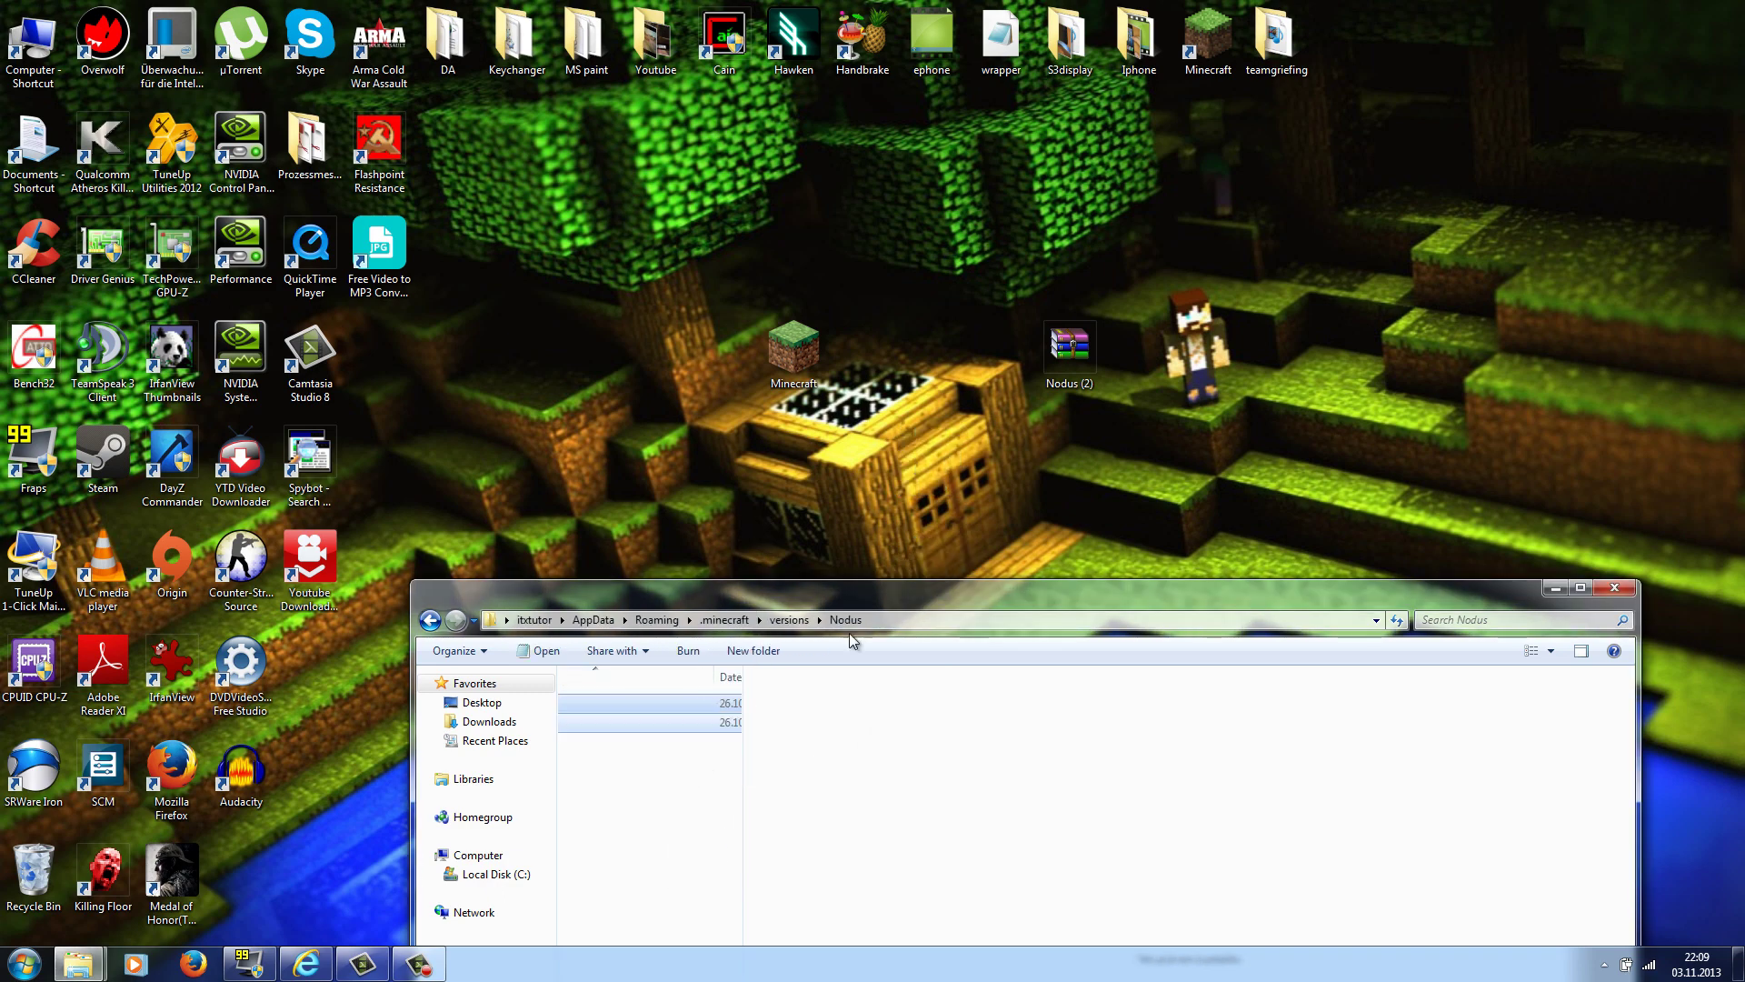
left_click(1553, 589)
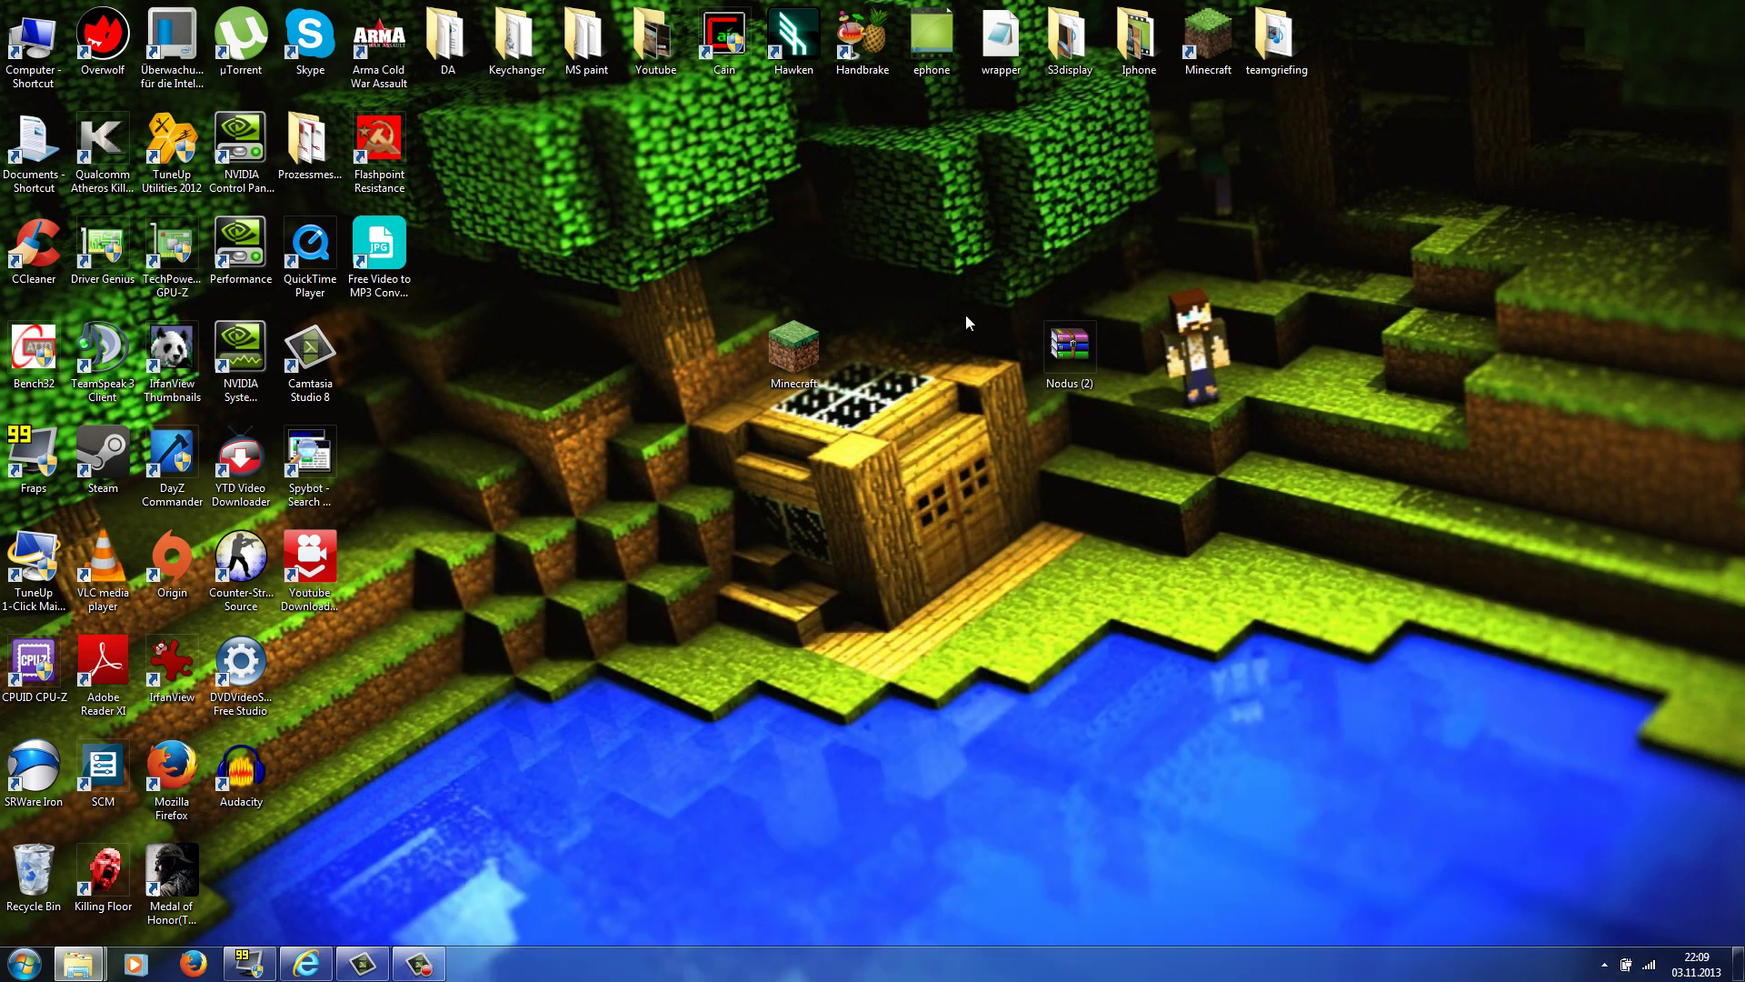
Launch Minecraft from the desktop and start a new launcher profile named Nodus2.
double_click(804, 339)
left_click(911, 493)
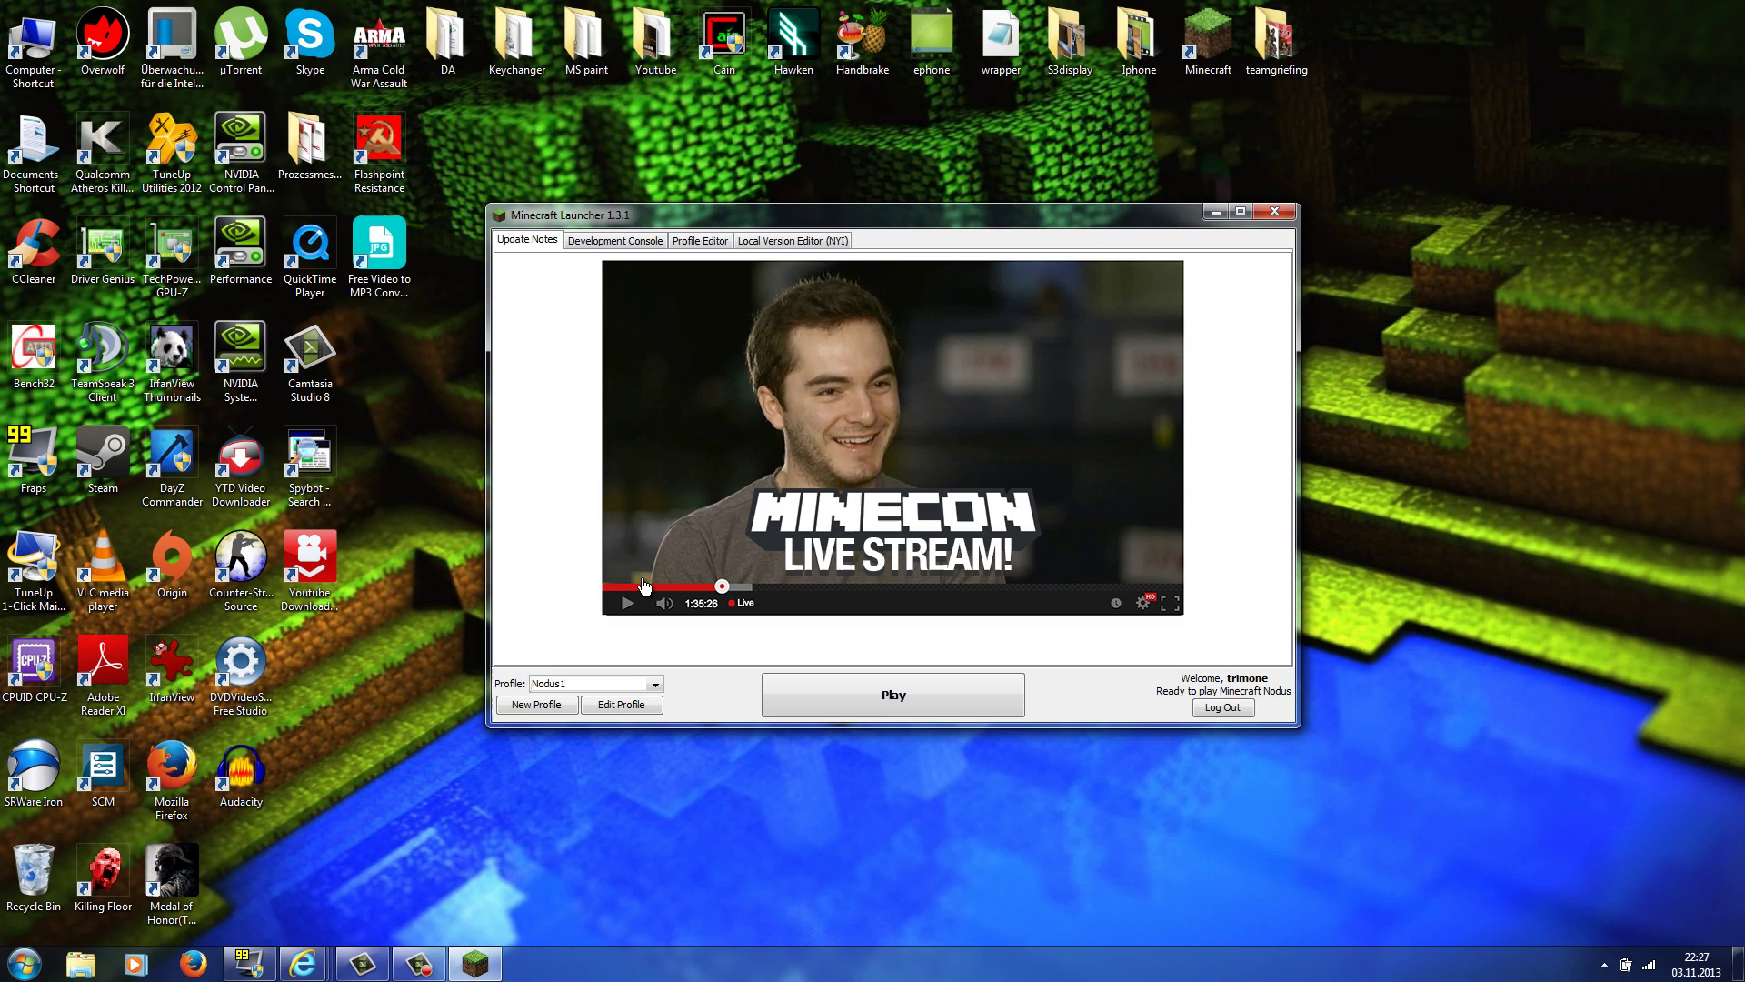
left_click(527, 706)
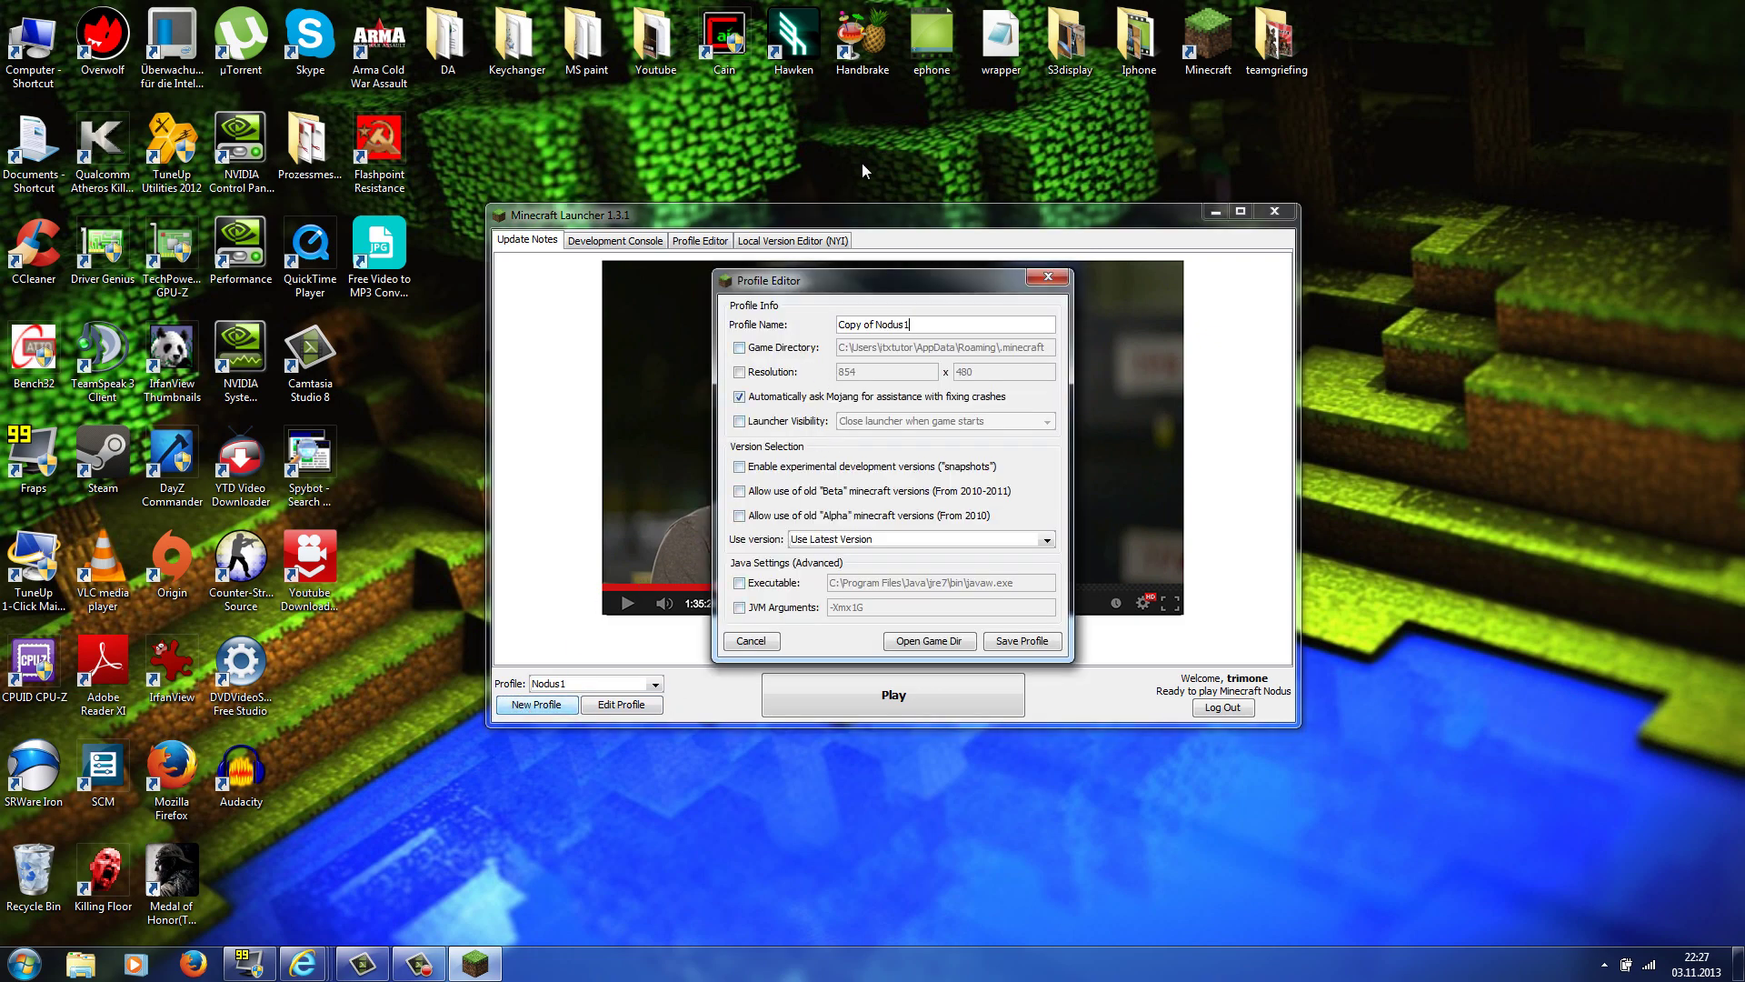
left_click_drag(911, 324, 840, 320)
key("BackSpace")
Enable experimental development versions for the Nodus2 profile and choose snapshot Nodus as the version to use.
left_click(1049, 540)
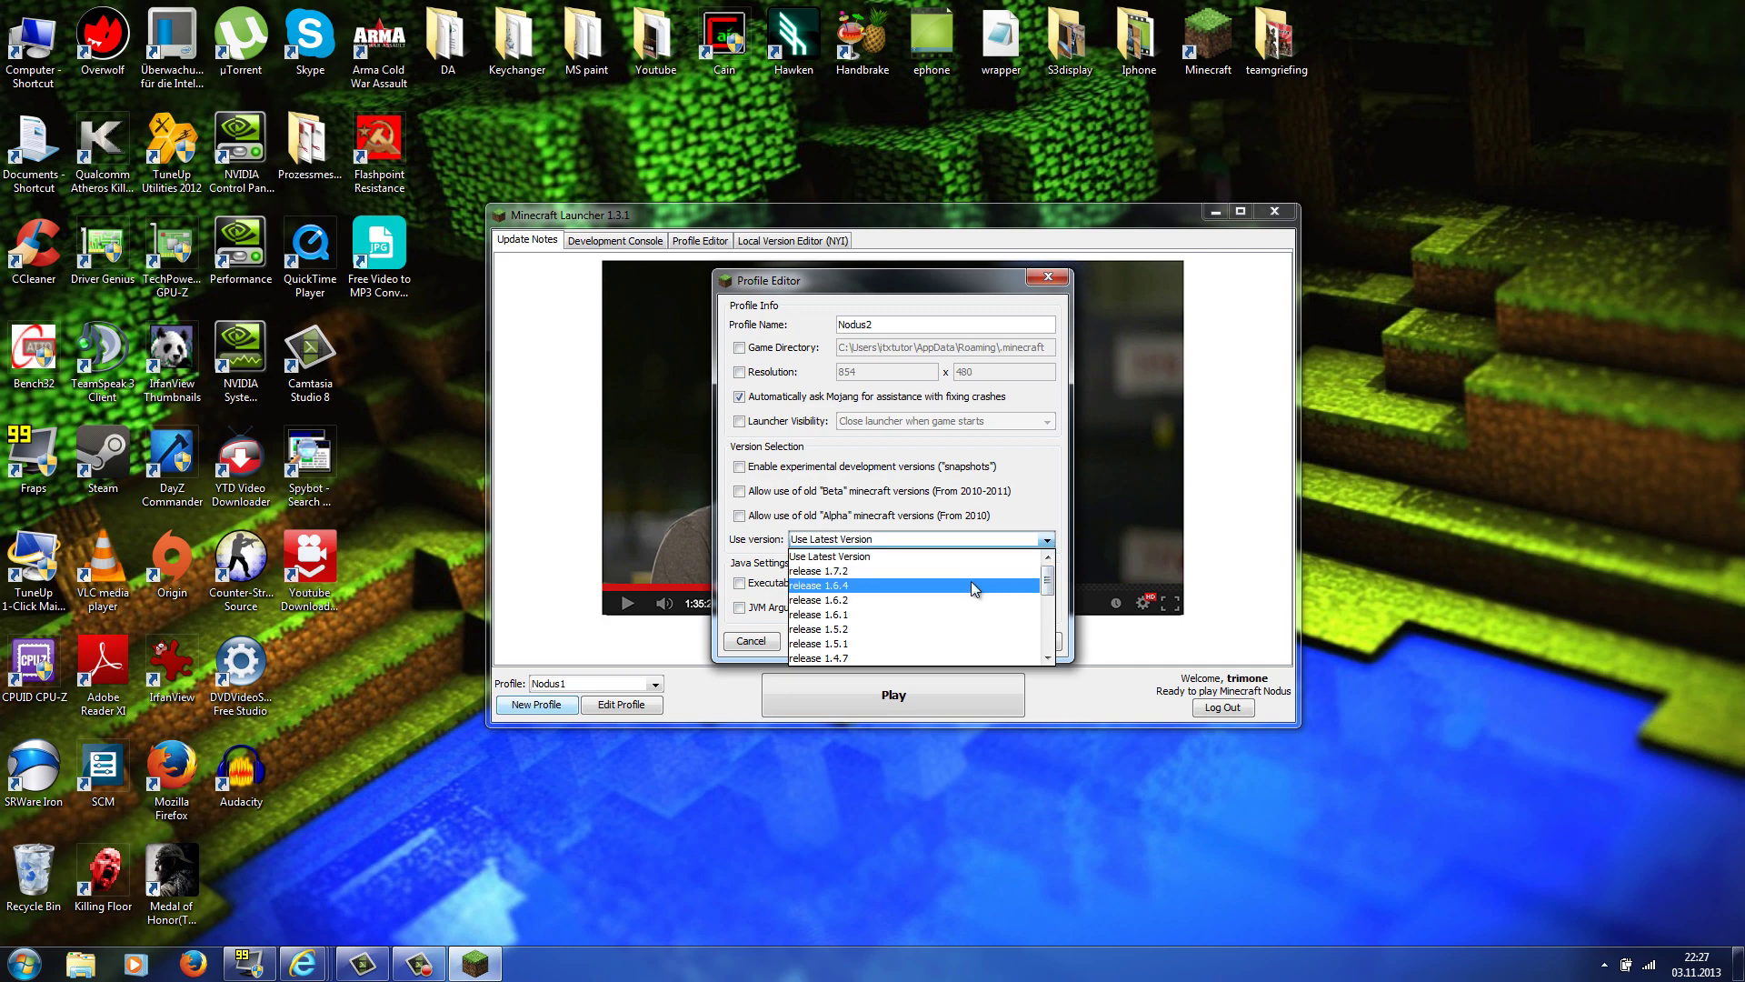
scroll(973, 586, "down", 4)
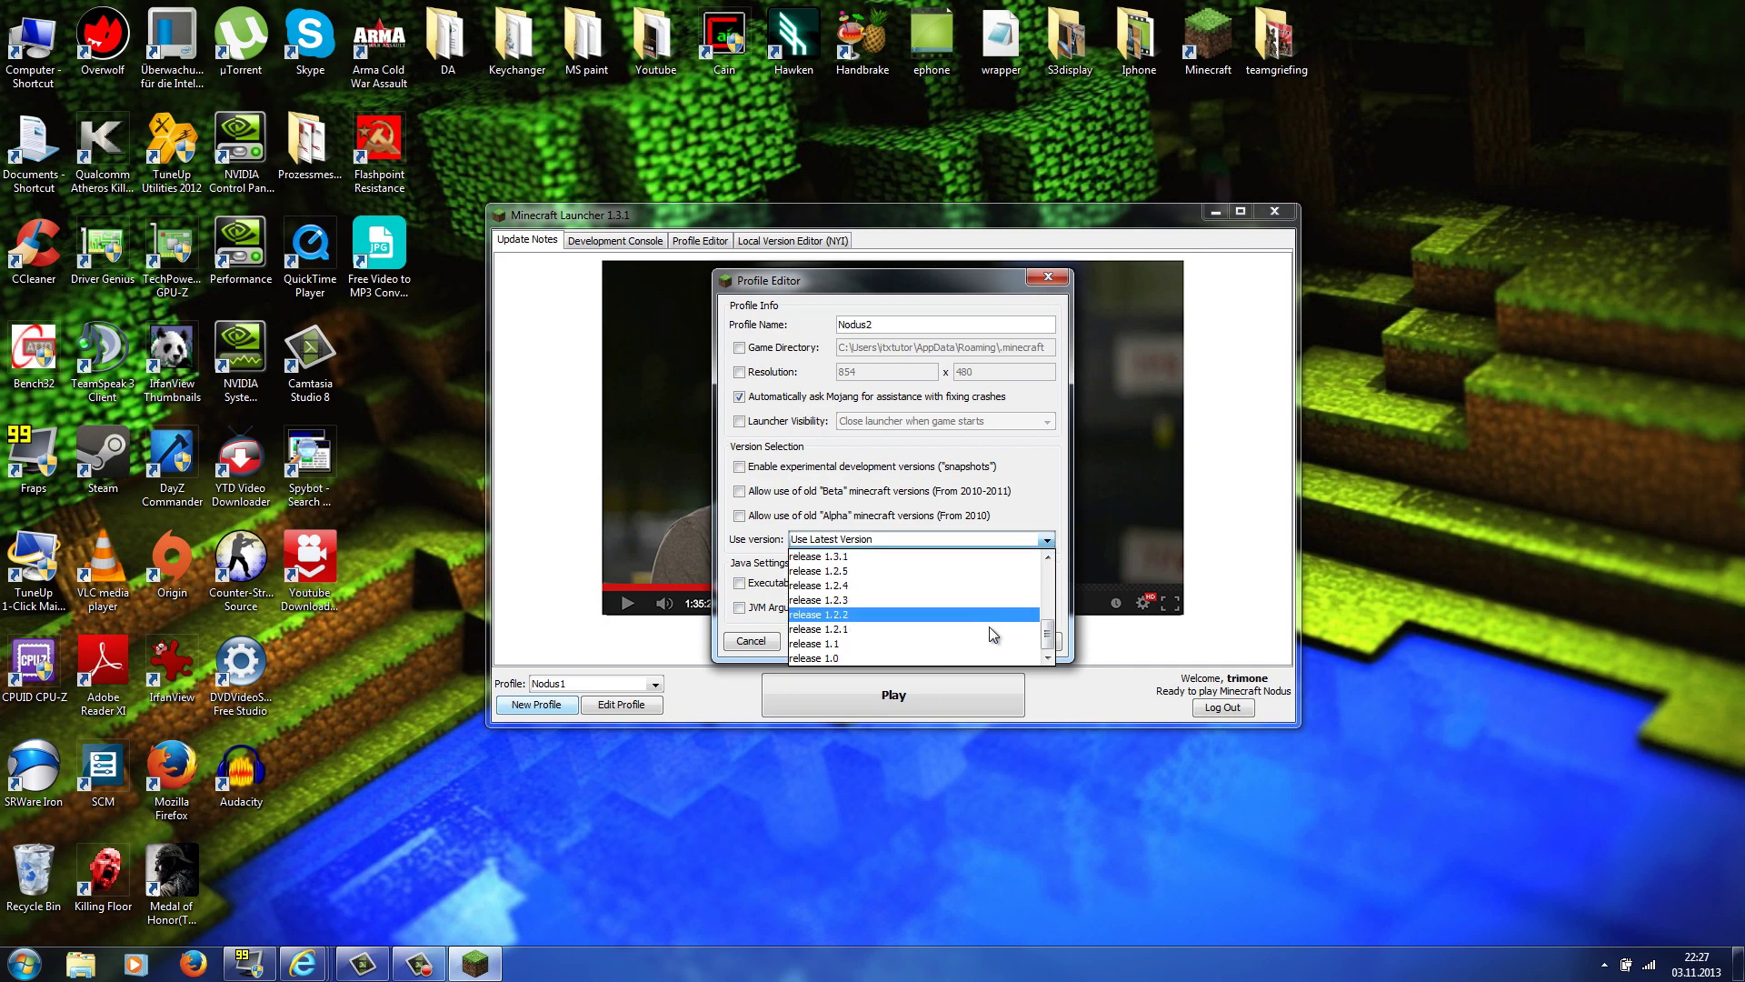
left_click(995, 493)
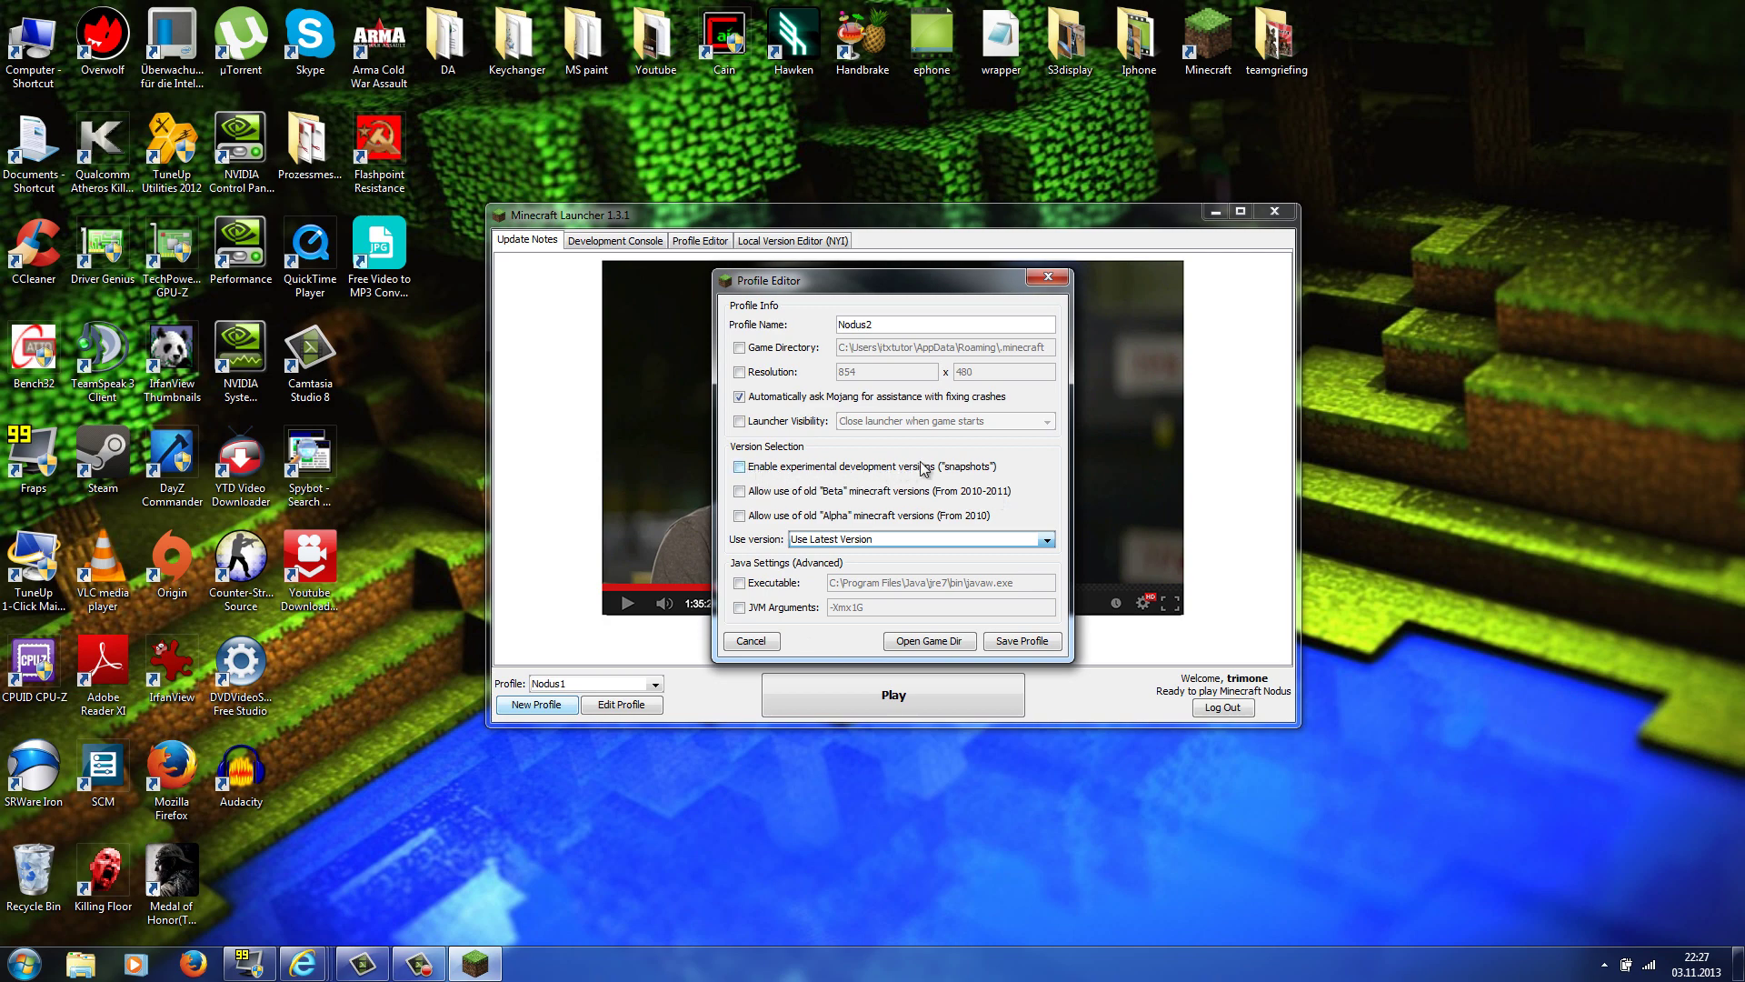
left_click(740, 469)
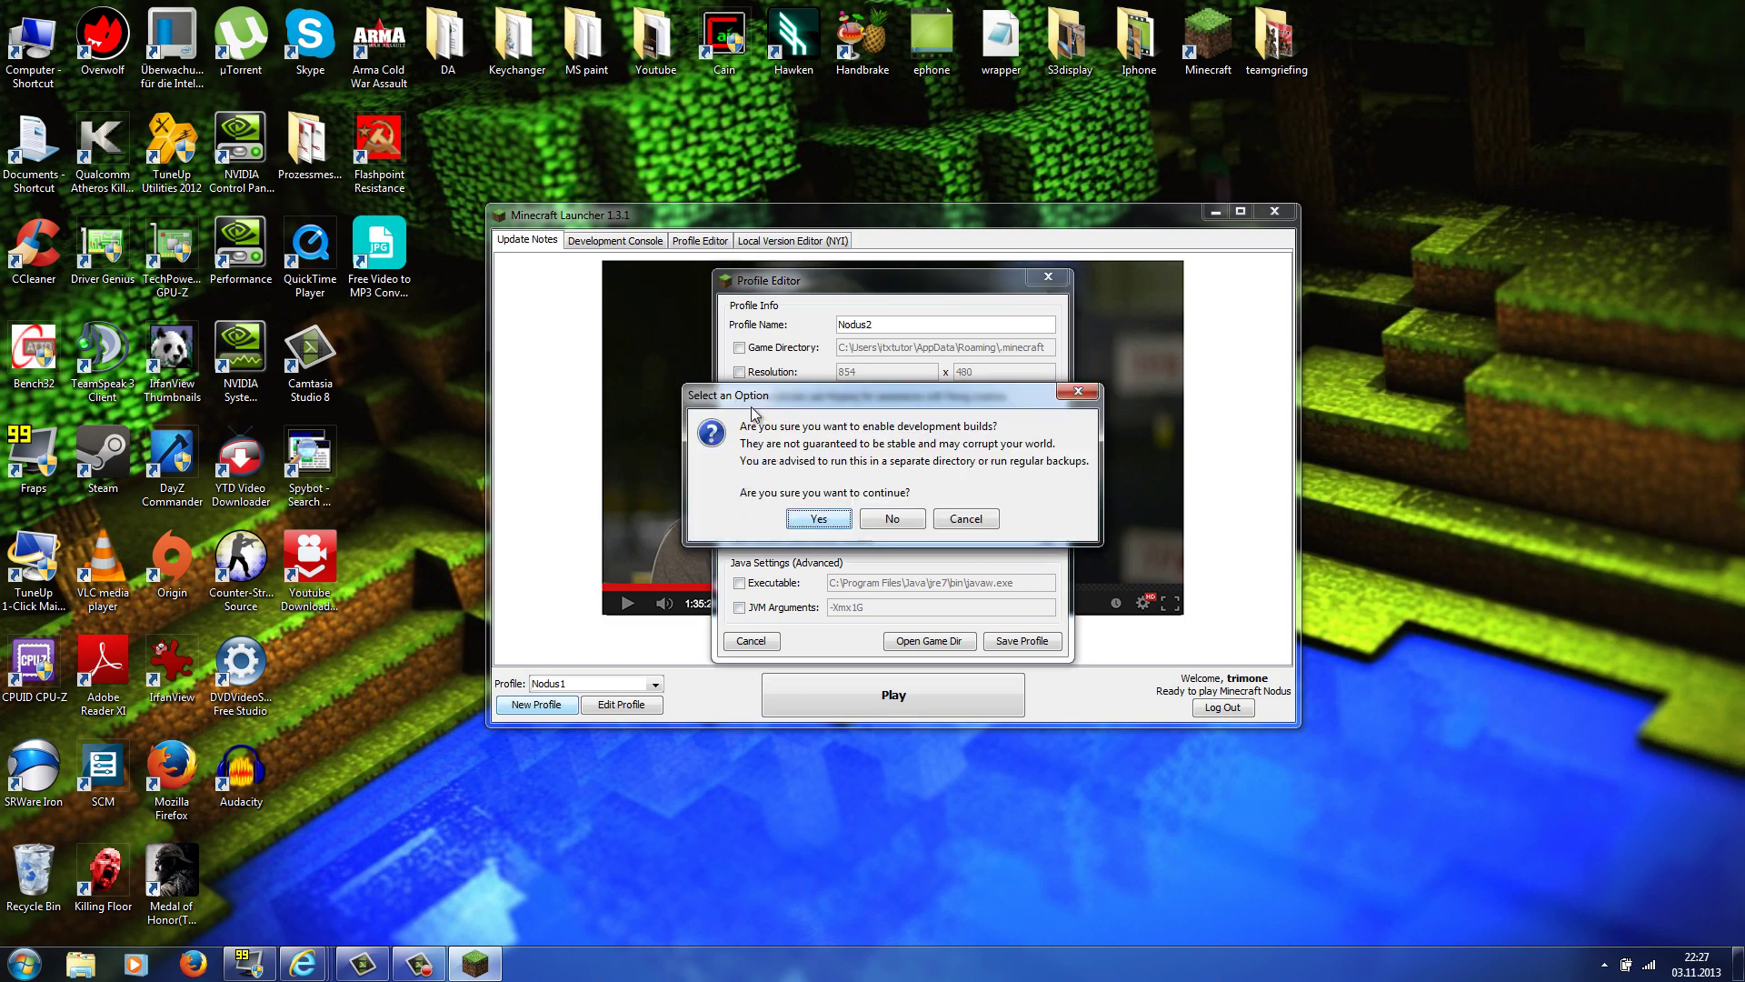
left_click(809, 522)
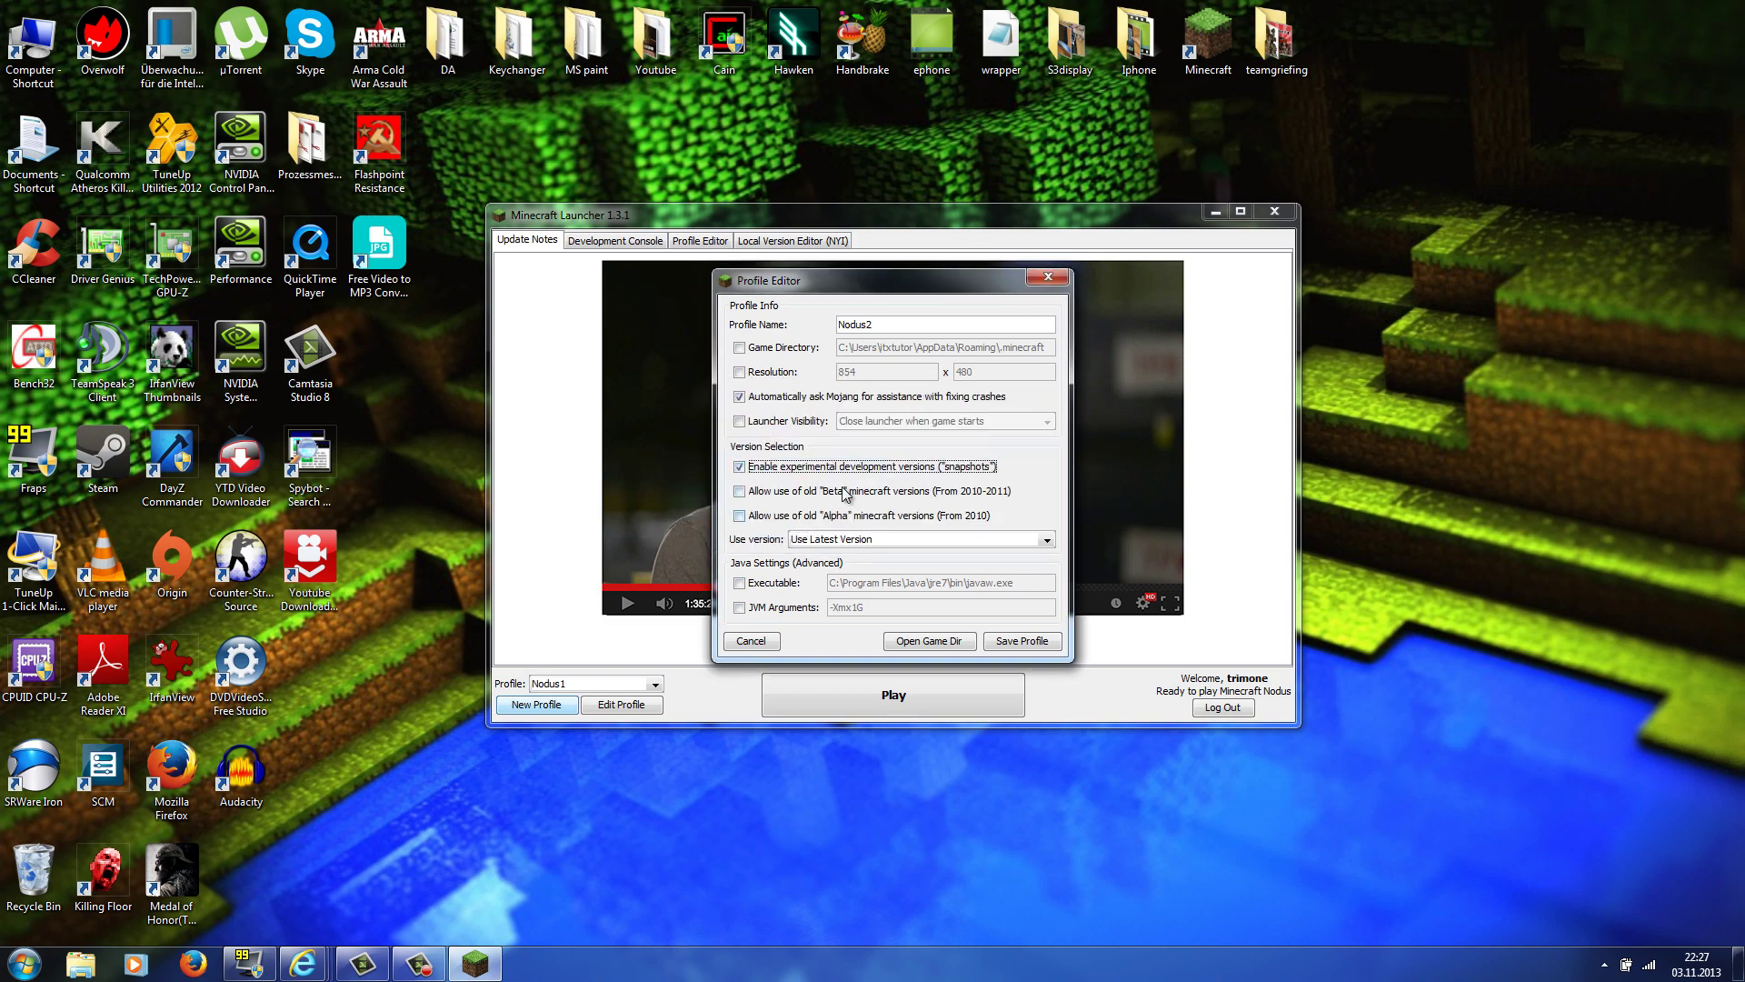
left_click(1025, 540)
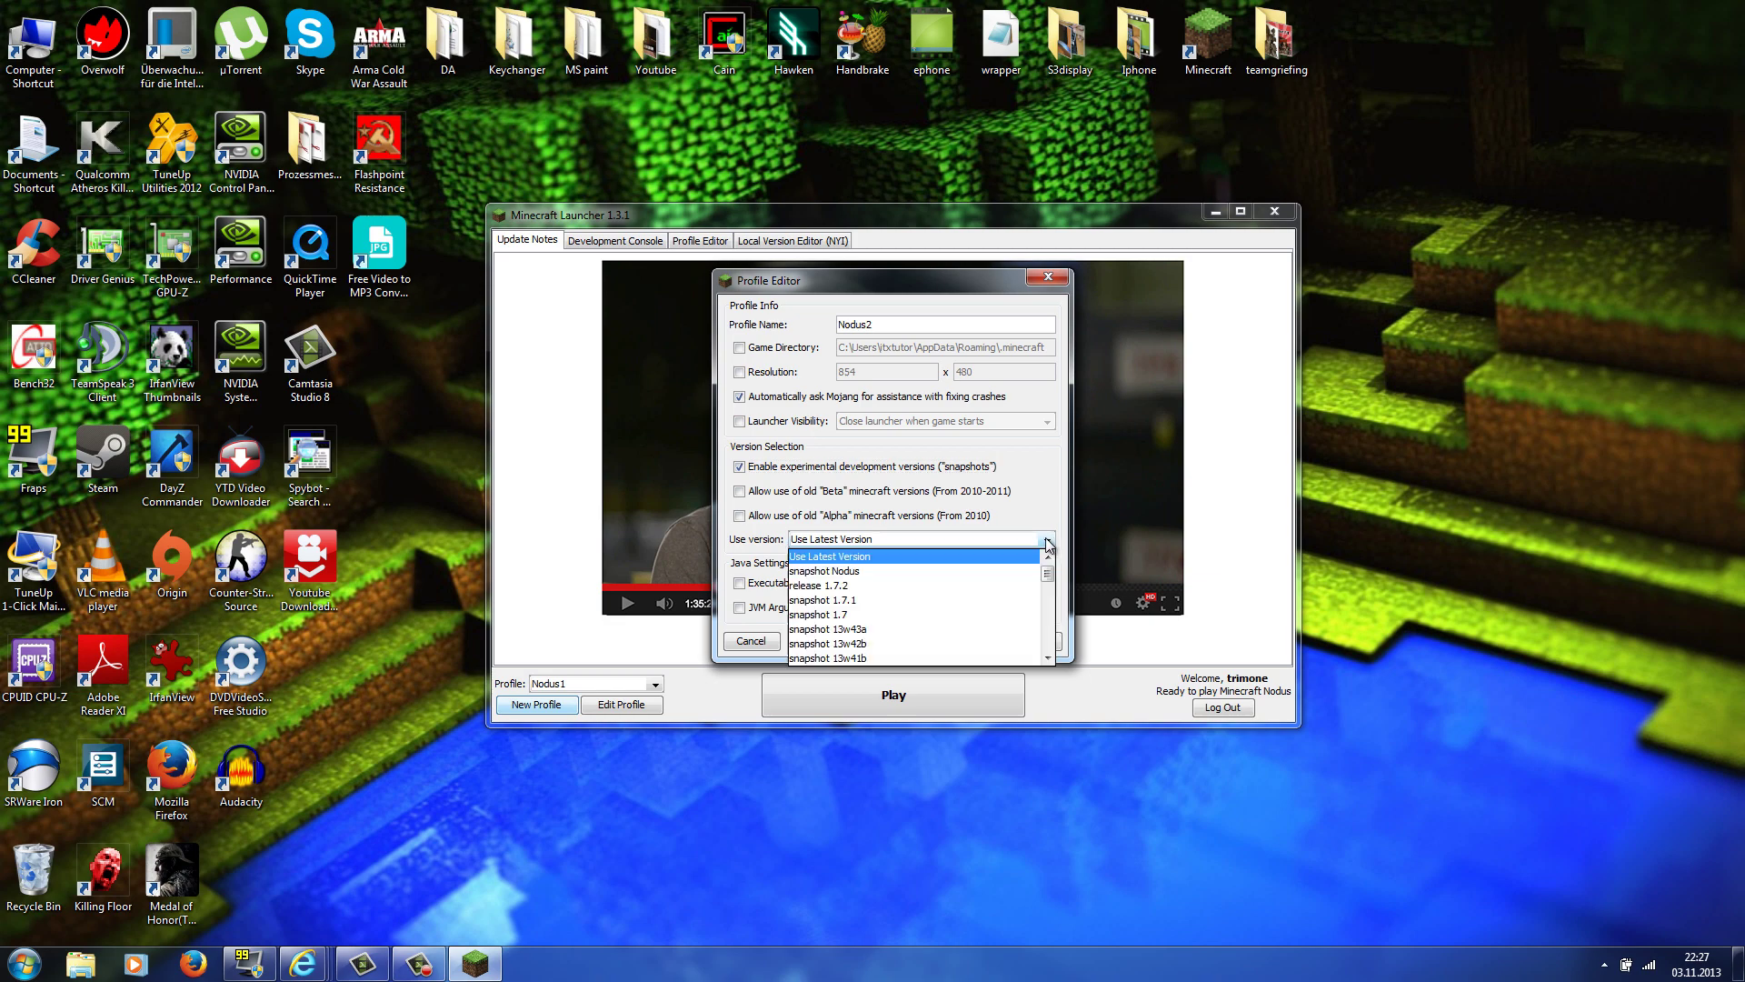
left_click(921, 570)
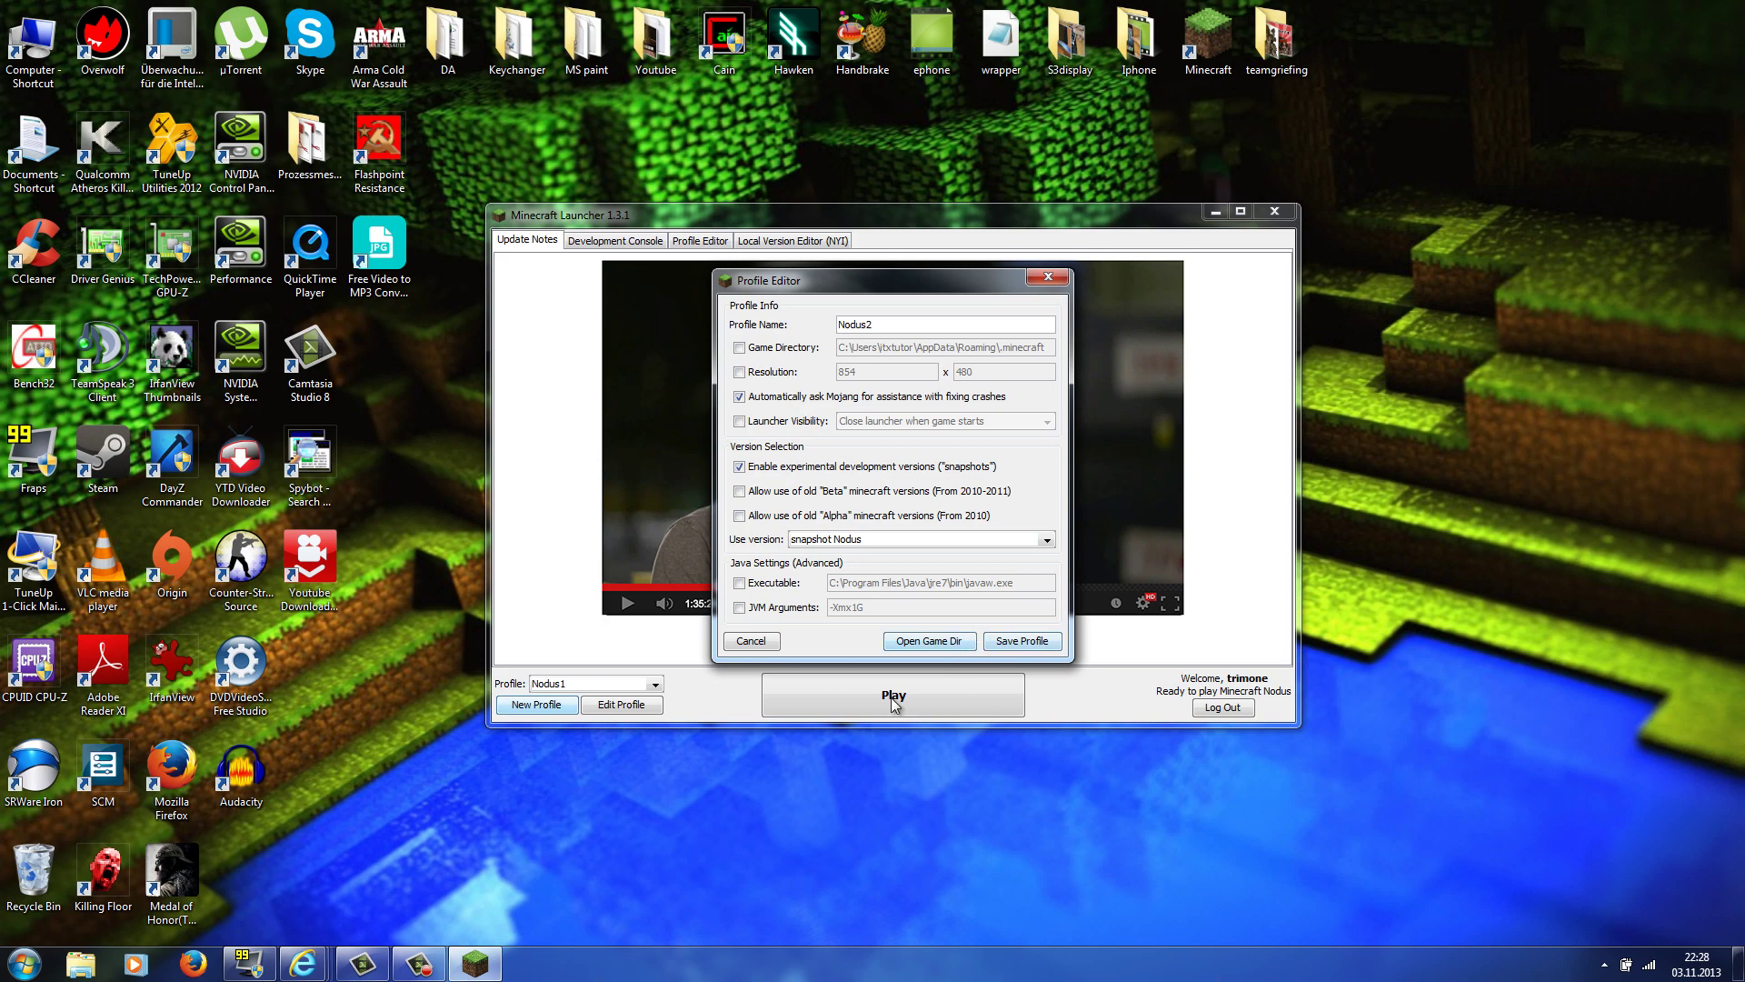
Turn experimental development versions back off, close the profile editor without saving, and close the Minecraft launcher.
left_click(741, 468)
left_click(1048, 277)
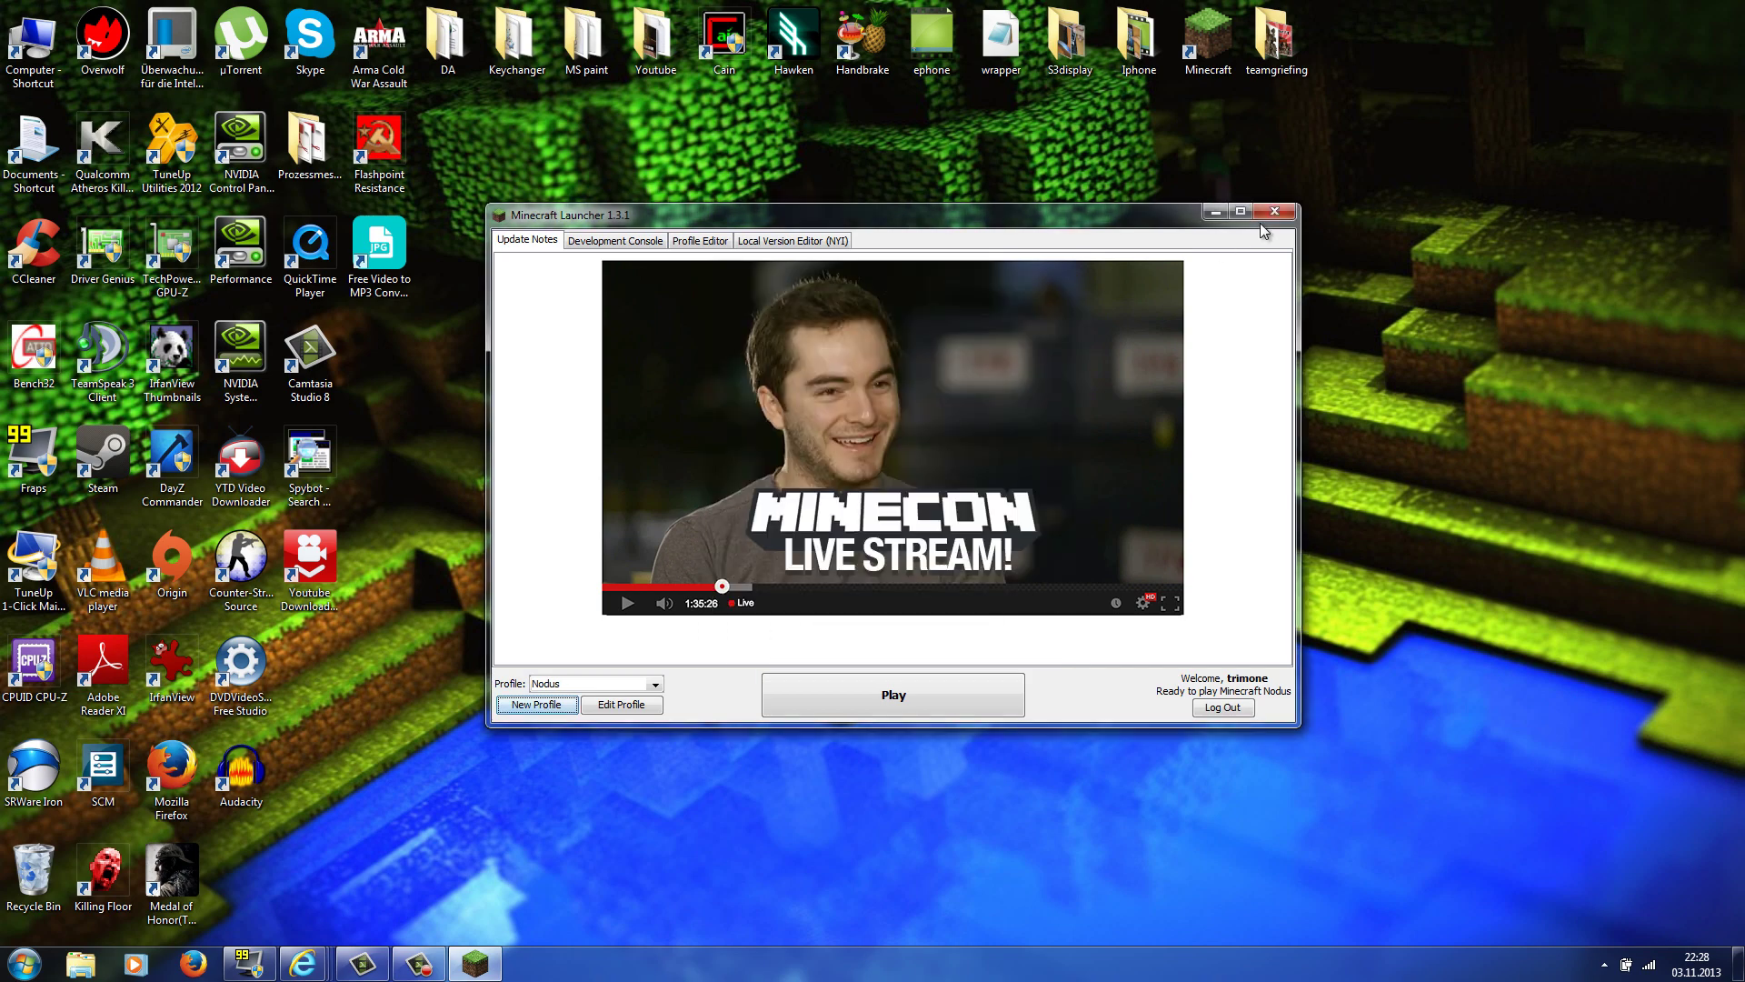
left_click(1274, 211)
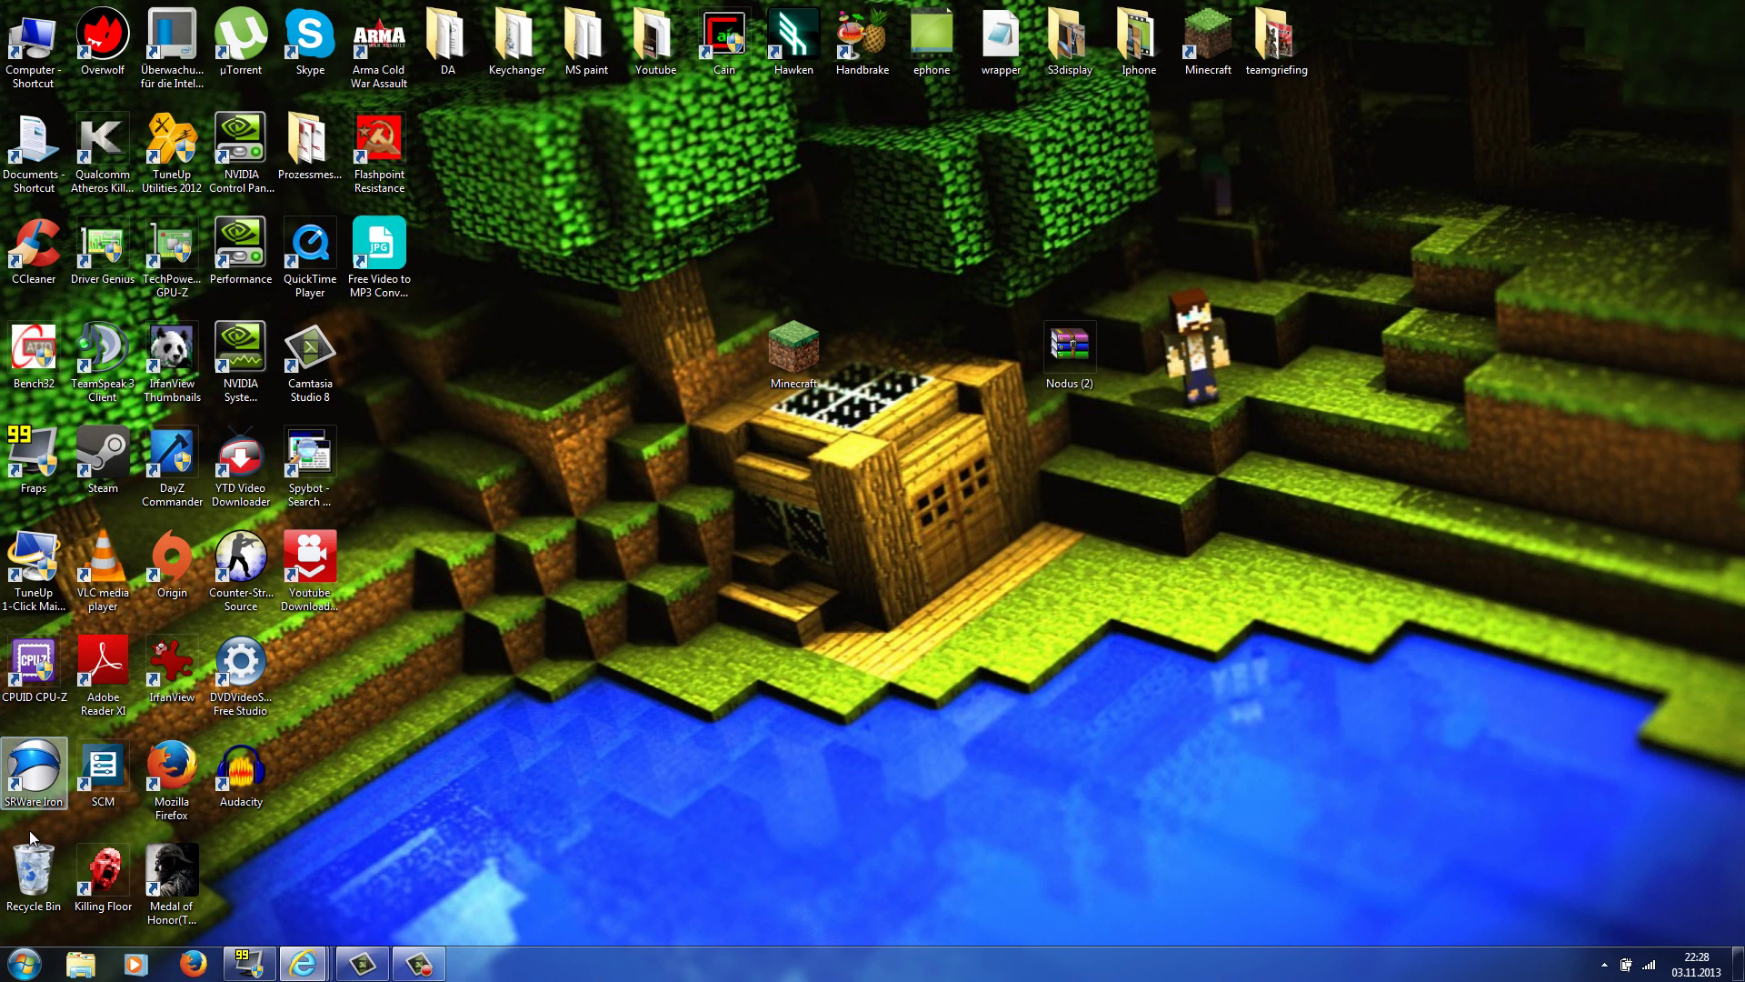
Open the Roaming folder by searching for %appdata% in Windows.
left_click(24, 963)
type("%")
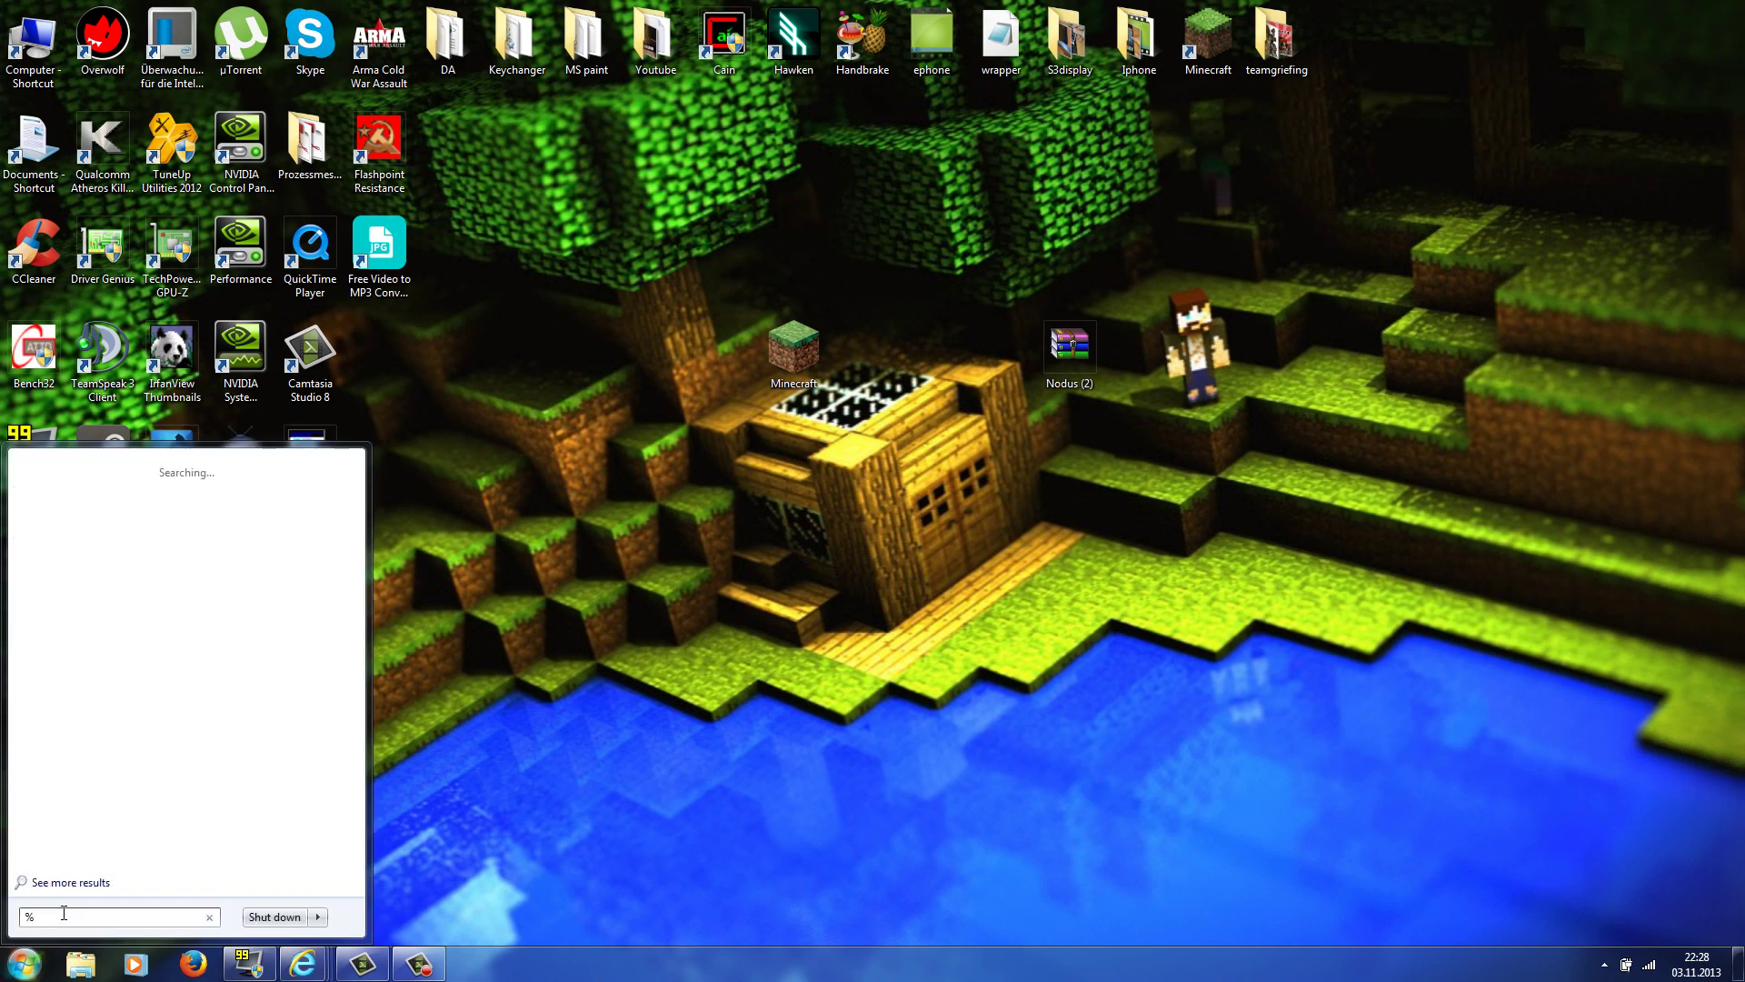
type("appdata%")
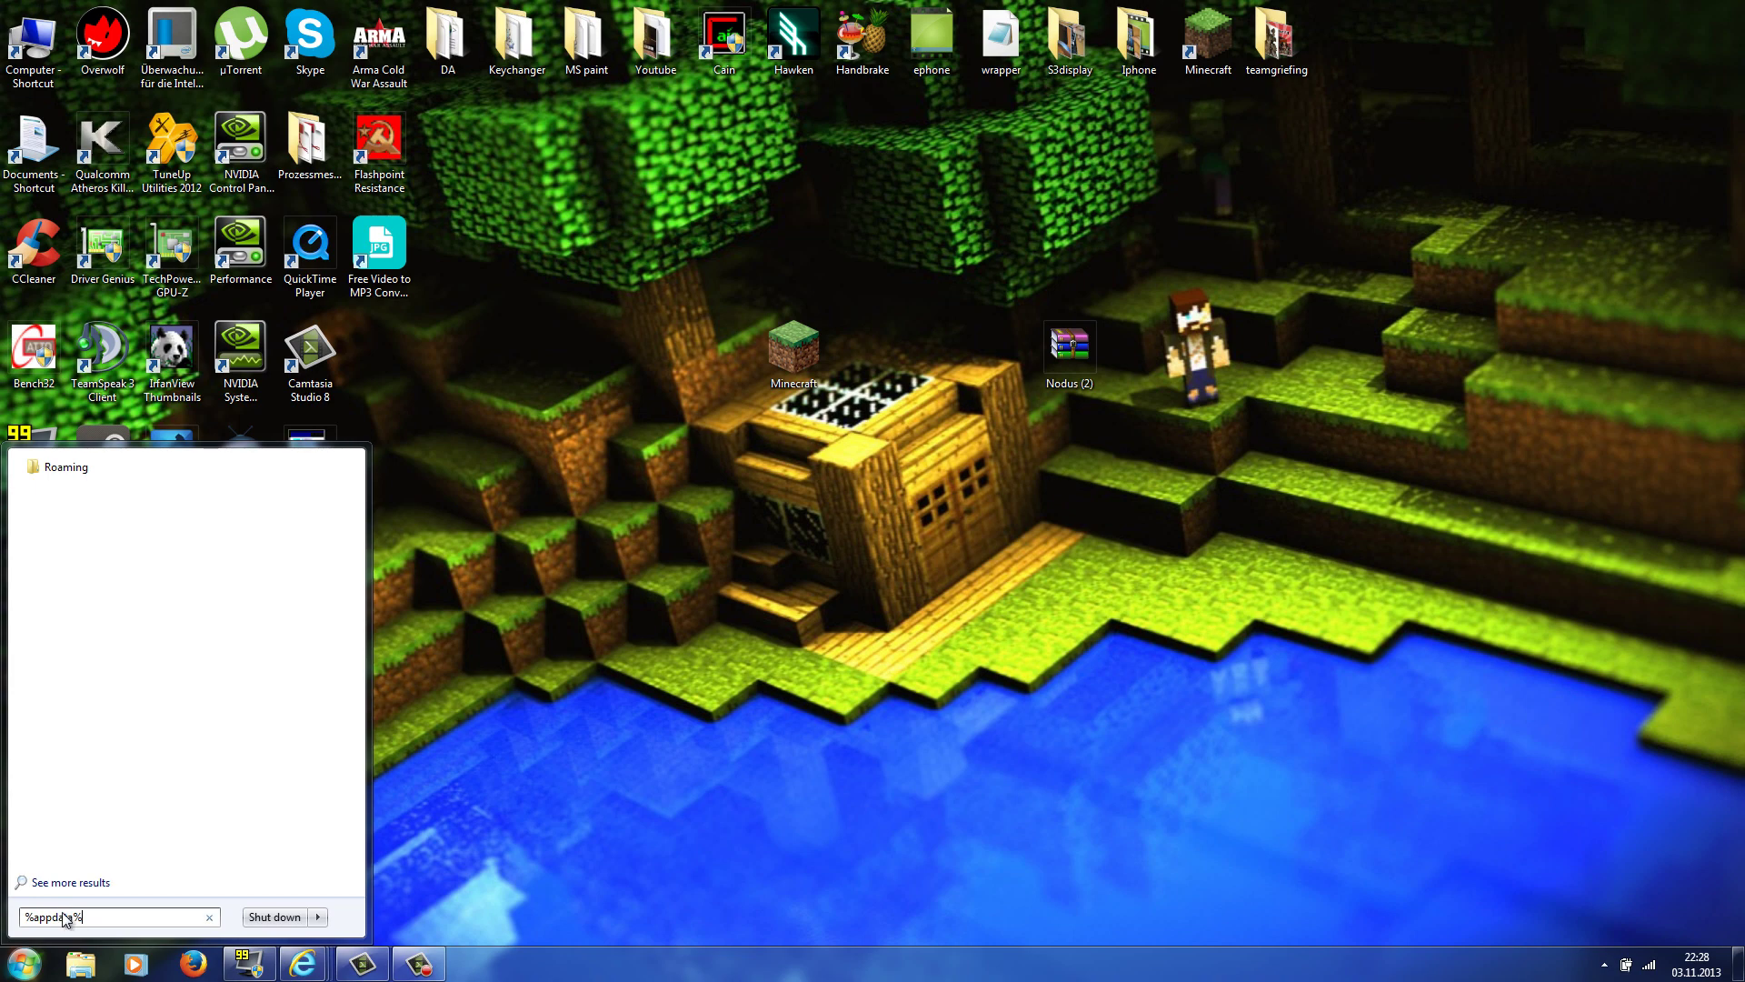
key("Return")
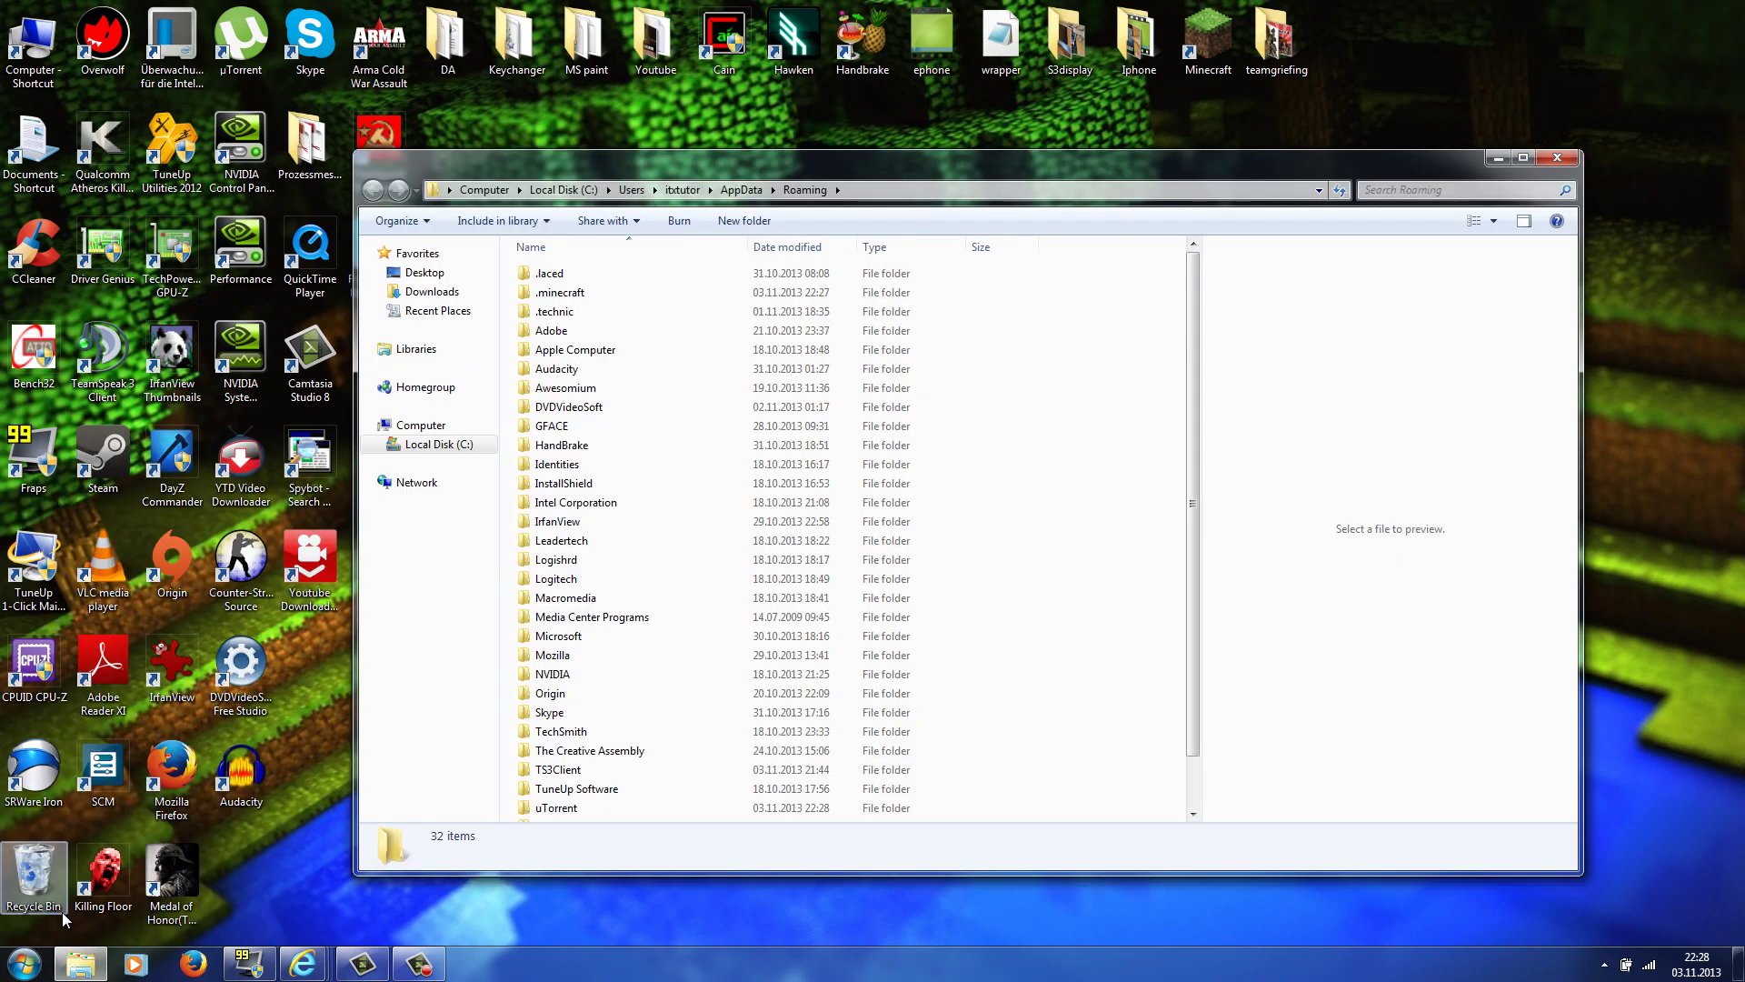
Open the Nodus folder inside the .minecraft versions folder and check the JAR and JSON files in it.
left_click(560, 294)
double_click(560, 293)
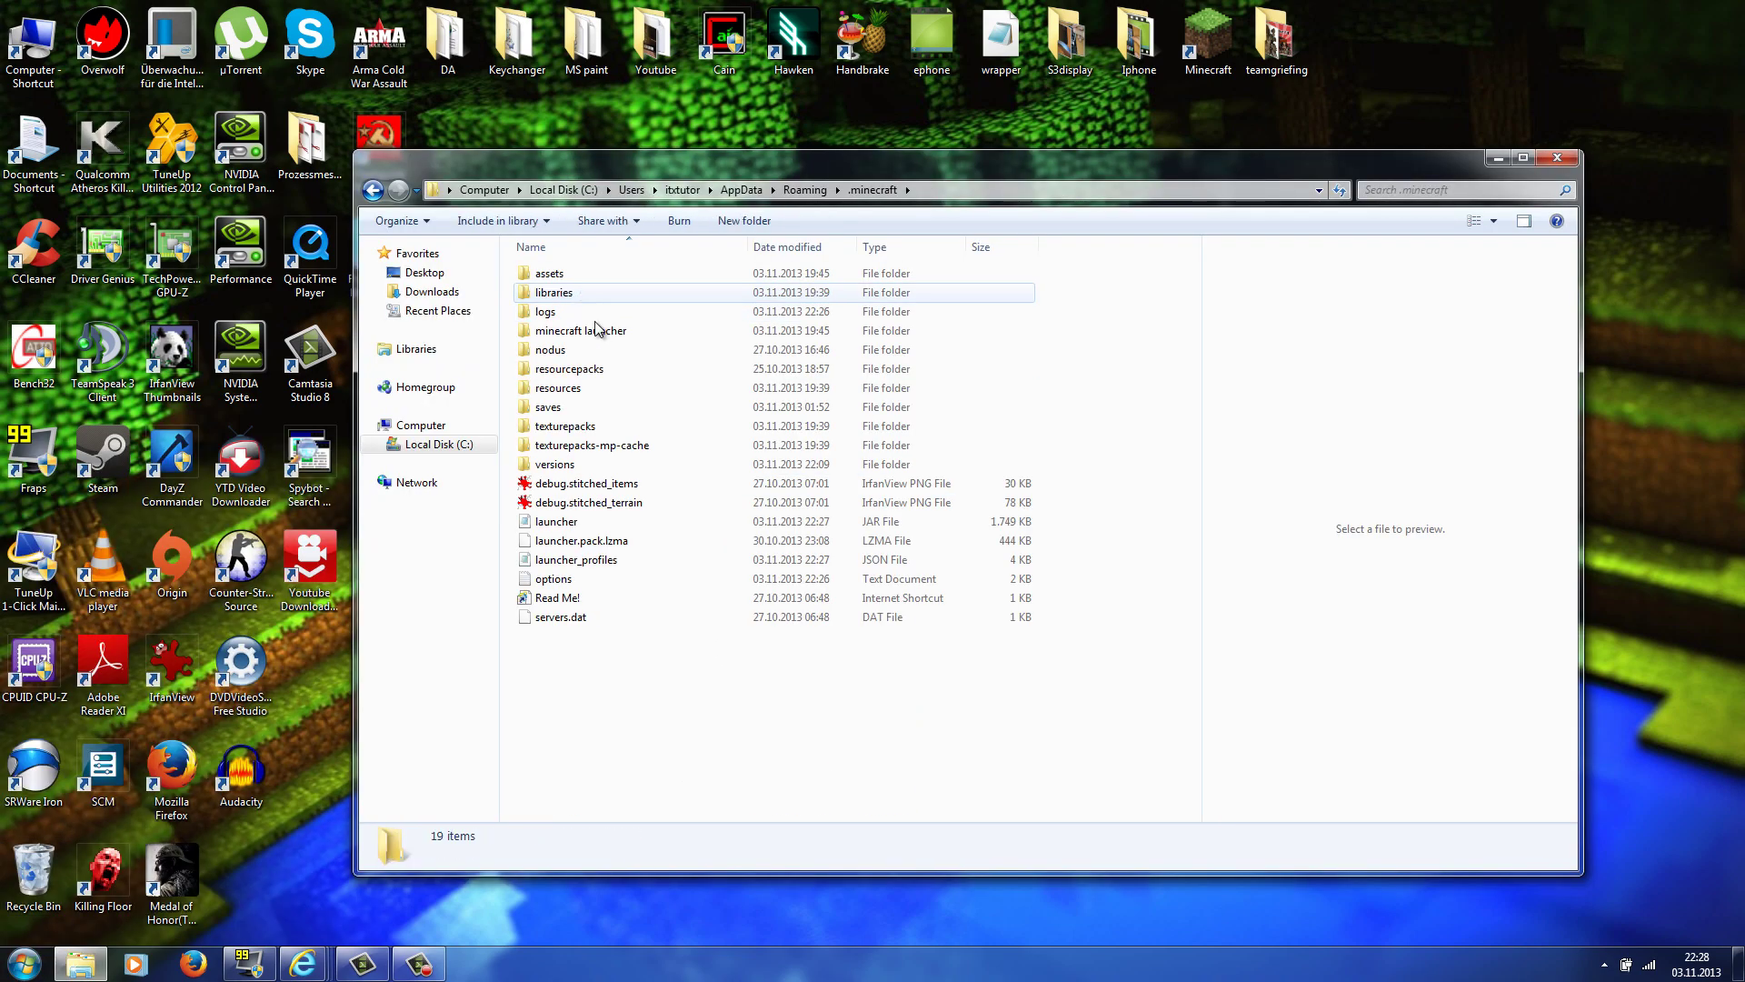
double_click(556, 429)
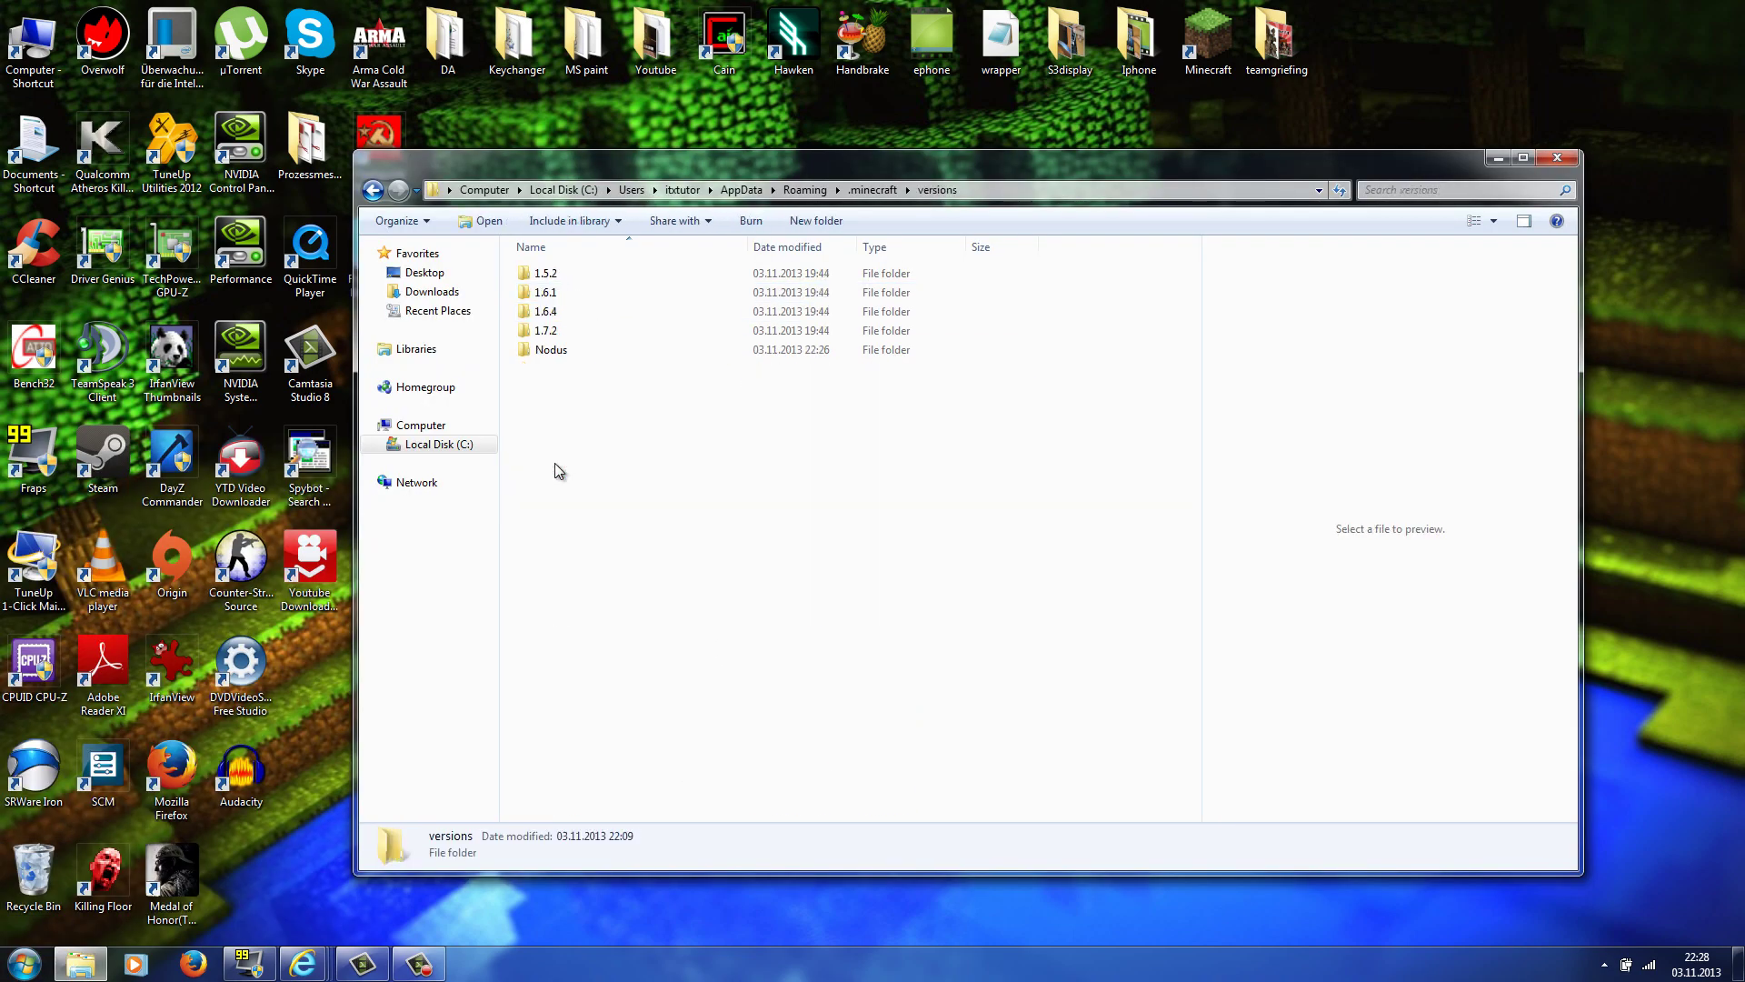
double_click(575, 352)
left_click_drag(783, 399, 724, 242)
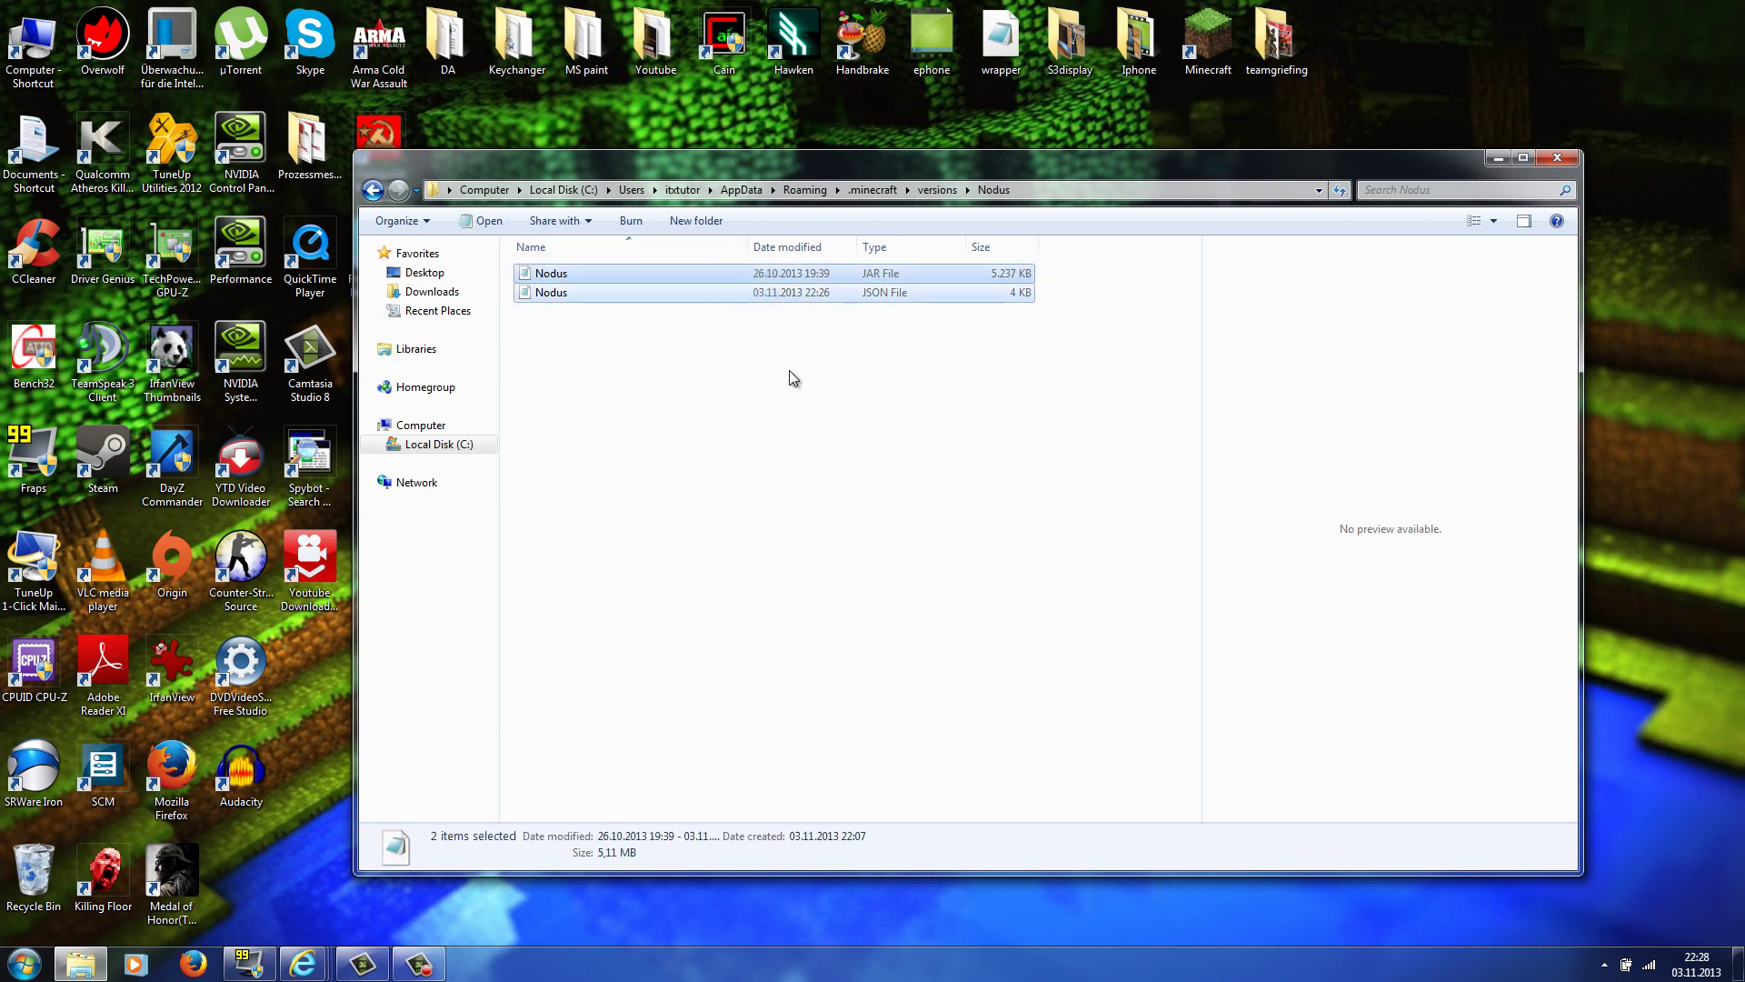
left_click(791, 433)
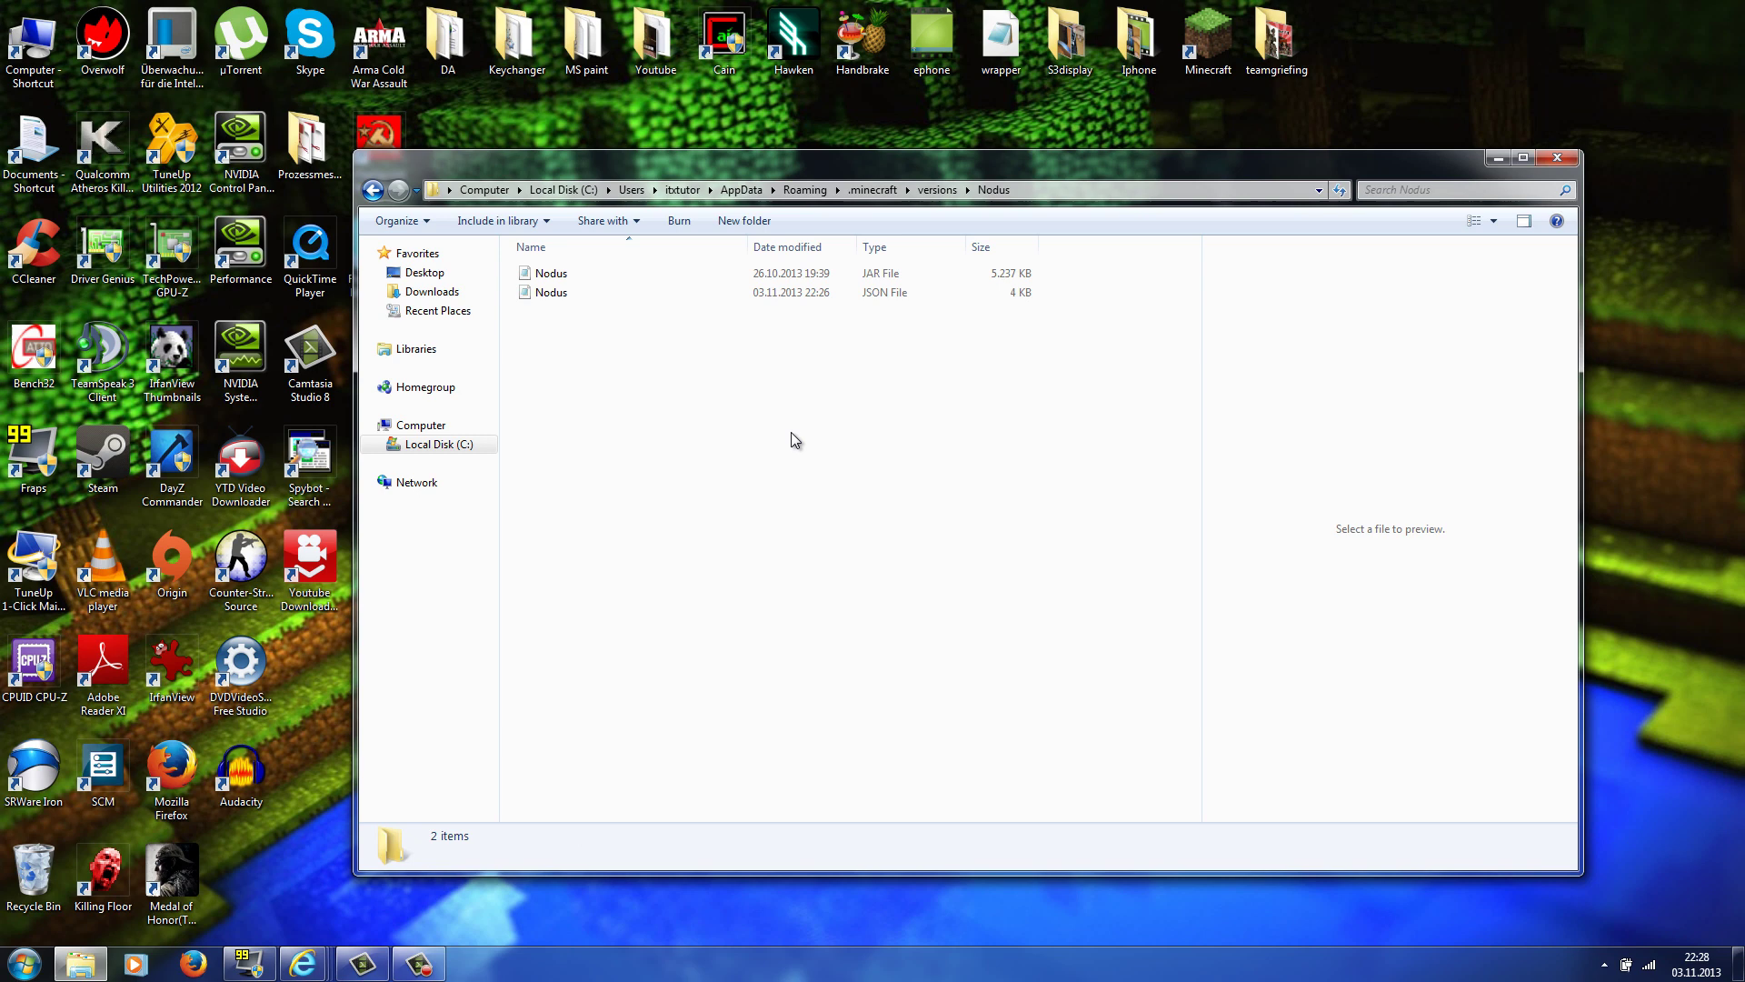
Open the Nodus JSON file with Notepad as the chosen program.
right_click(548, 300)
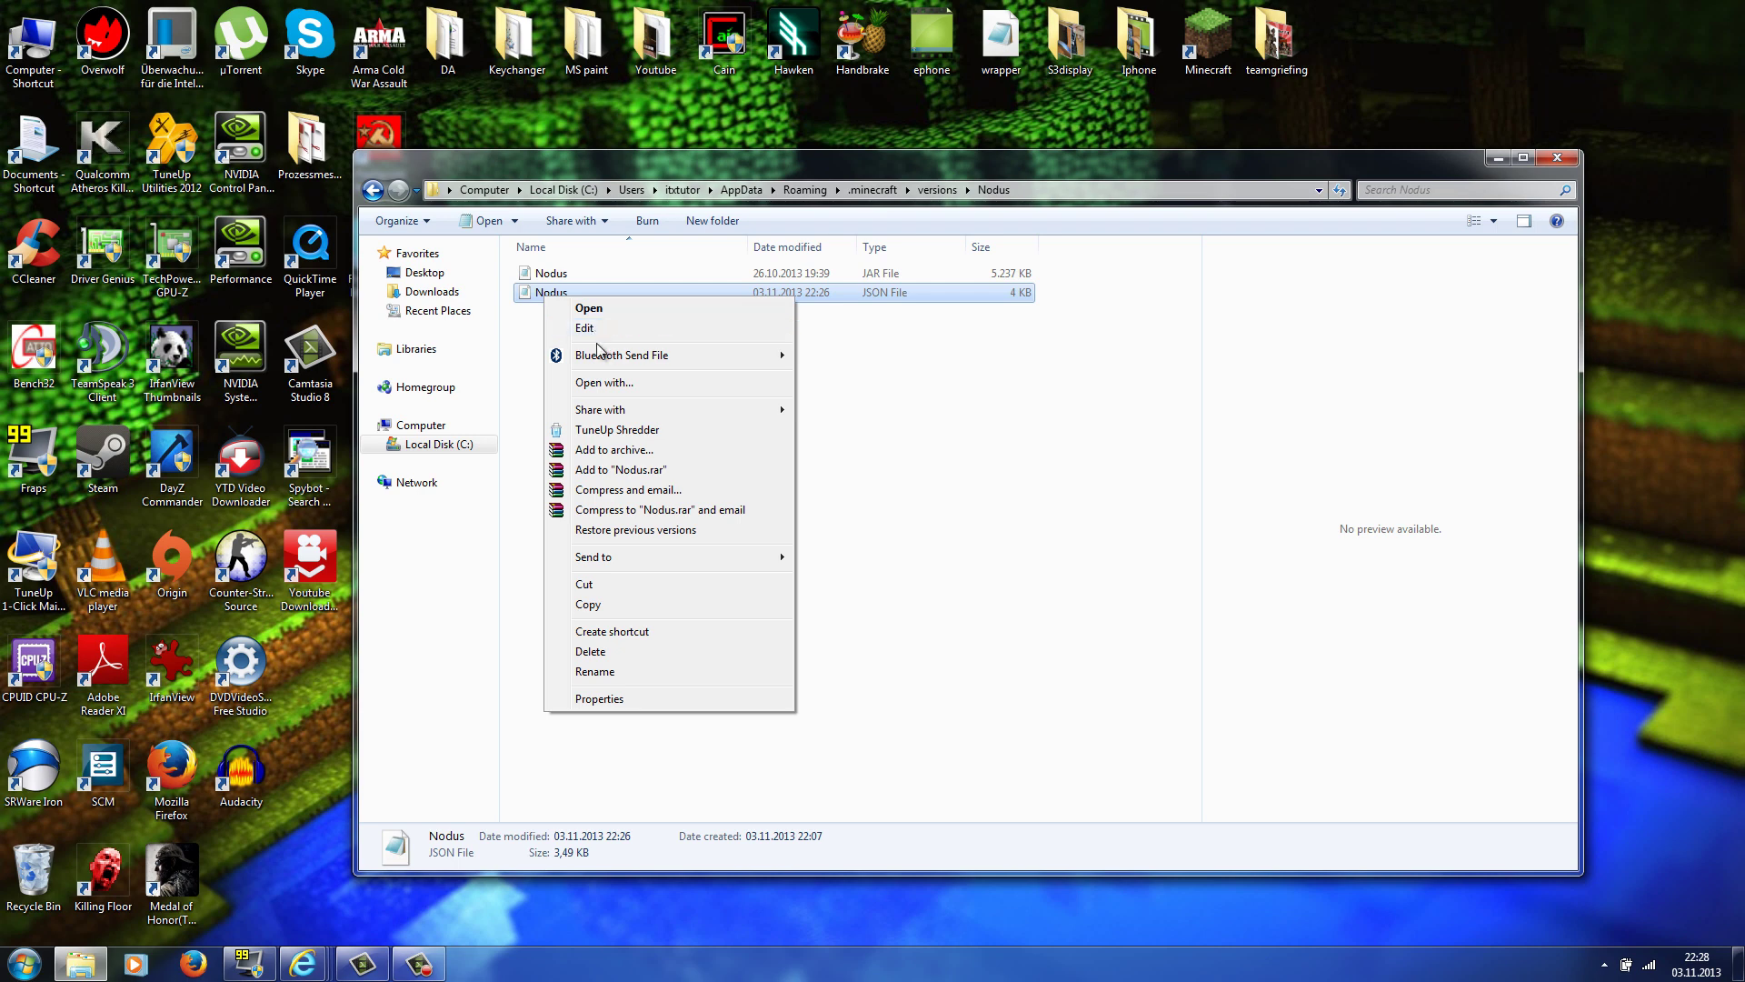
left_click(640, 389)
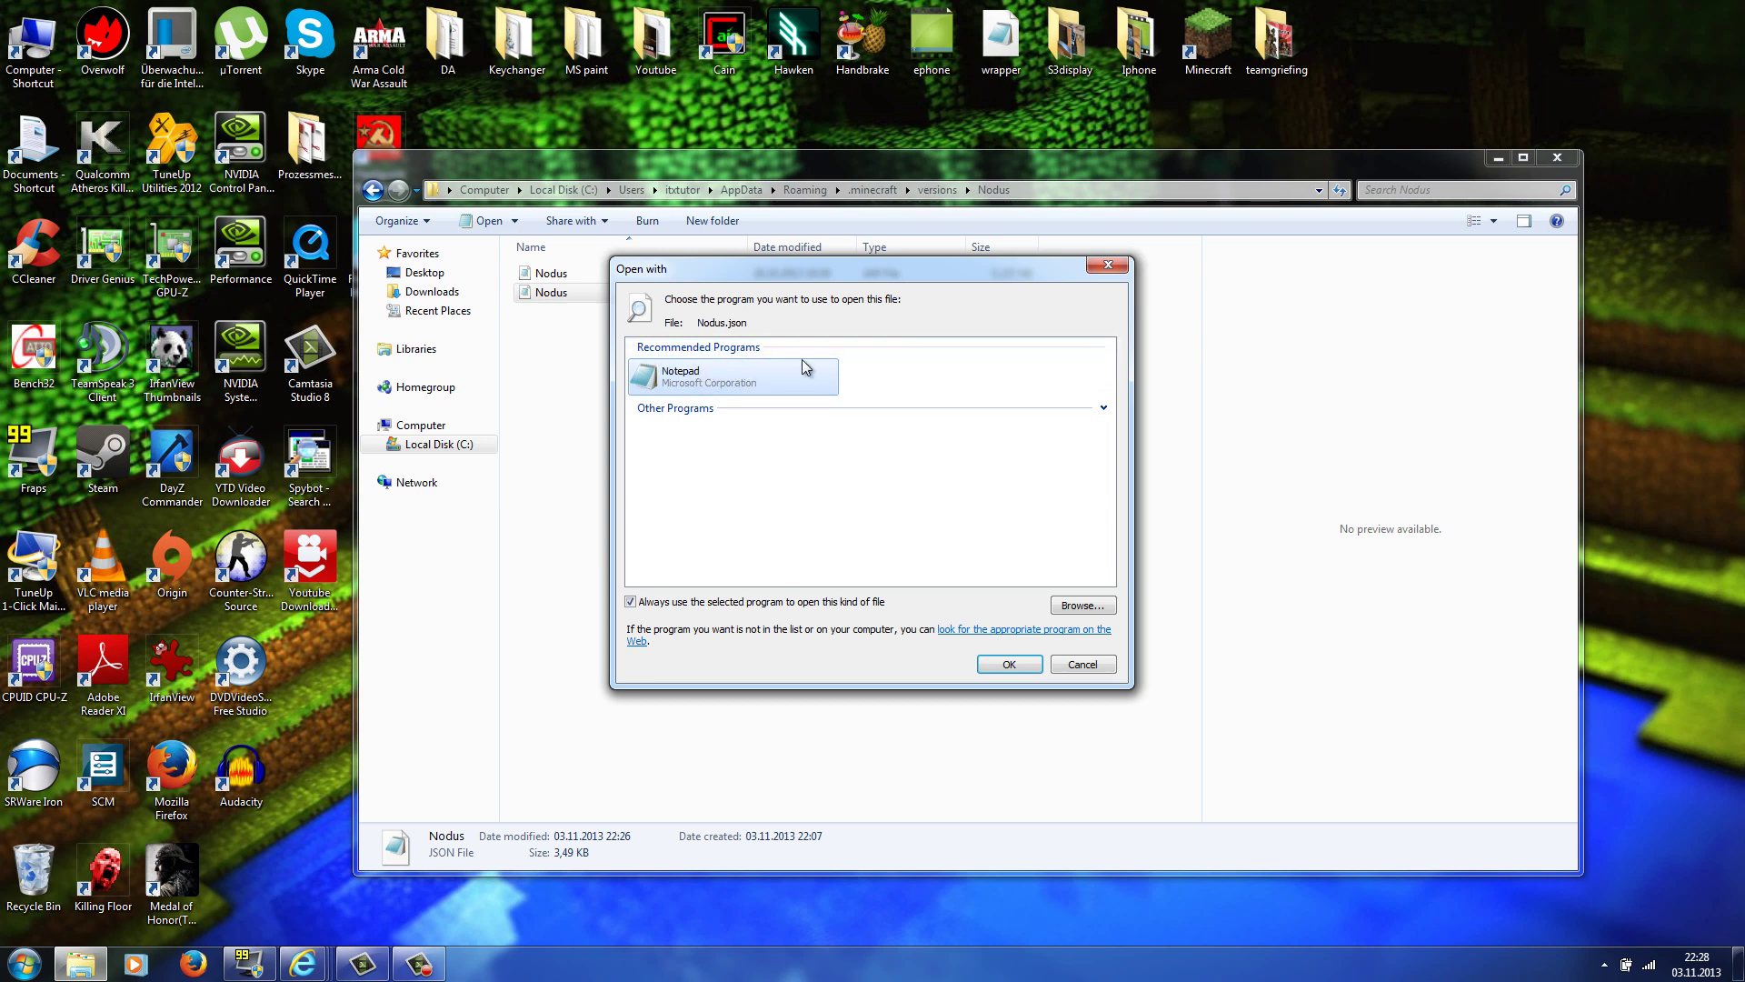
left_click(1104, 409)
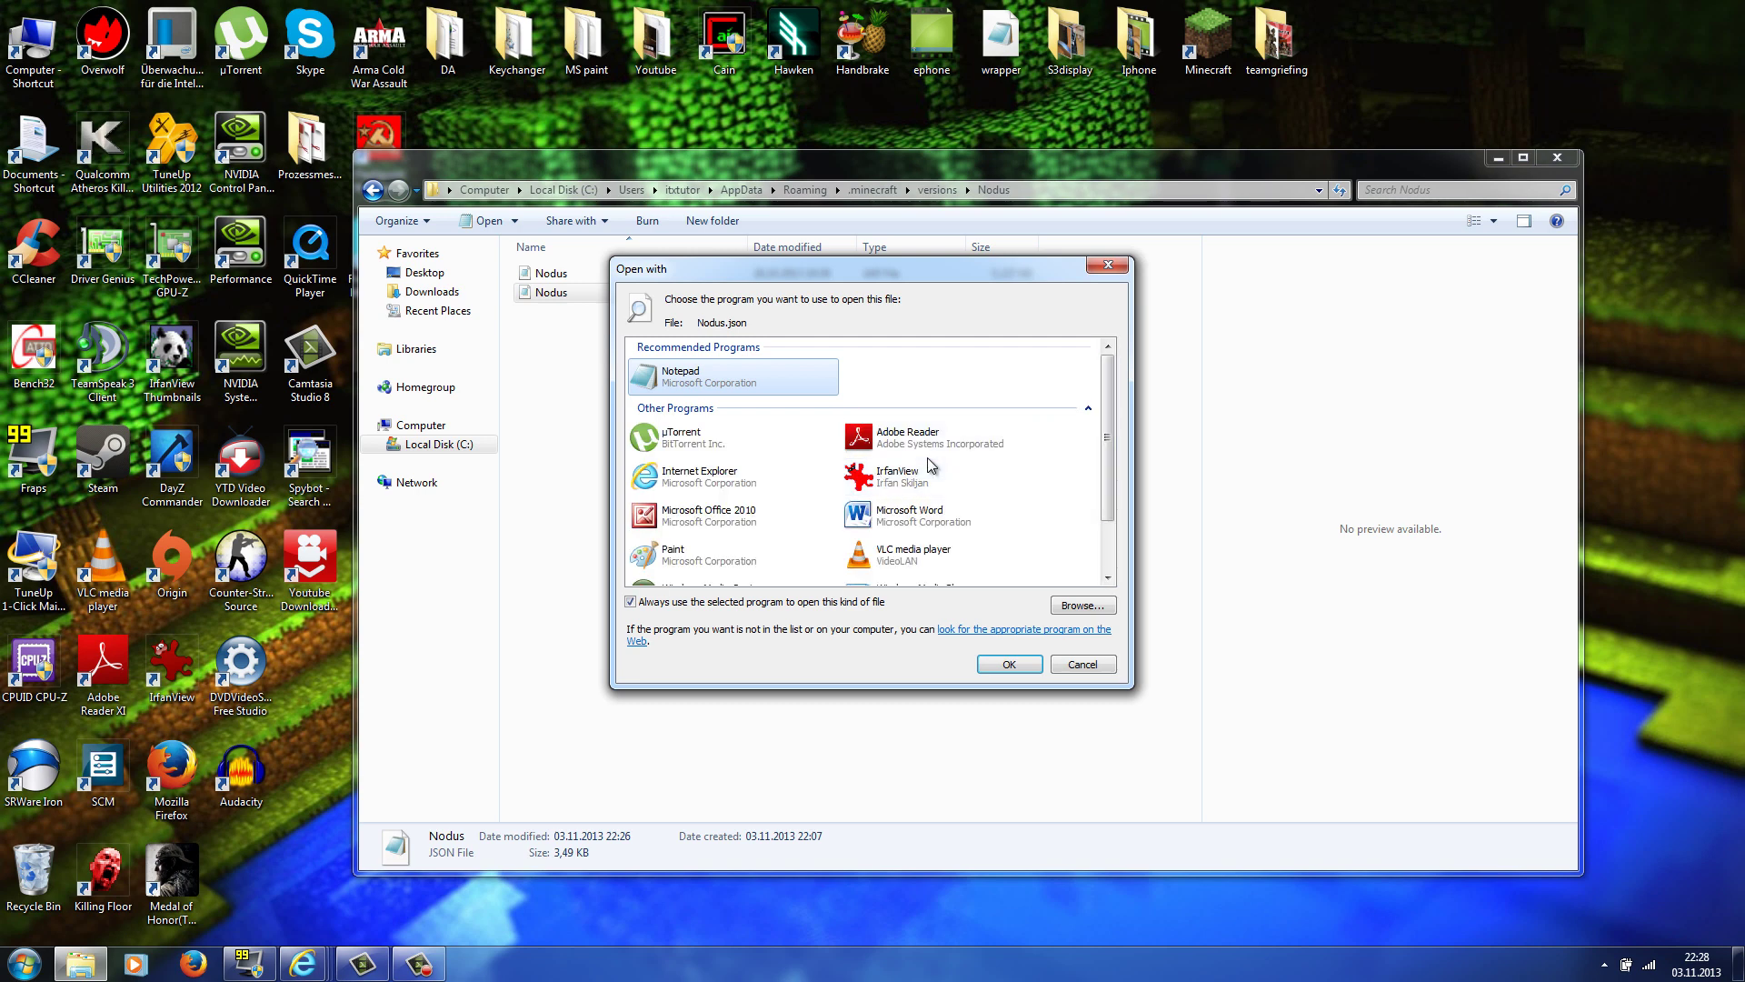
scroll(931, 465, "down", 2)
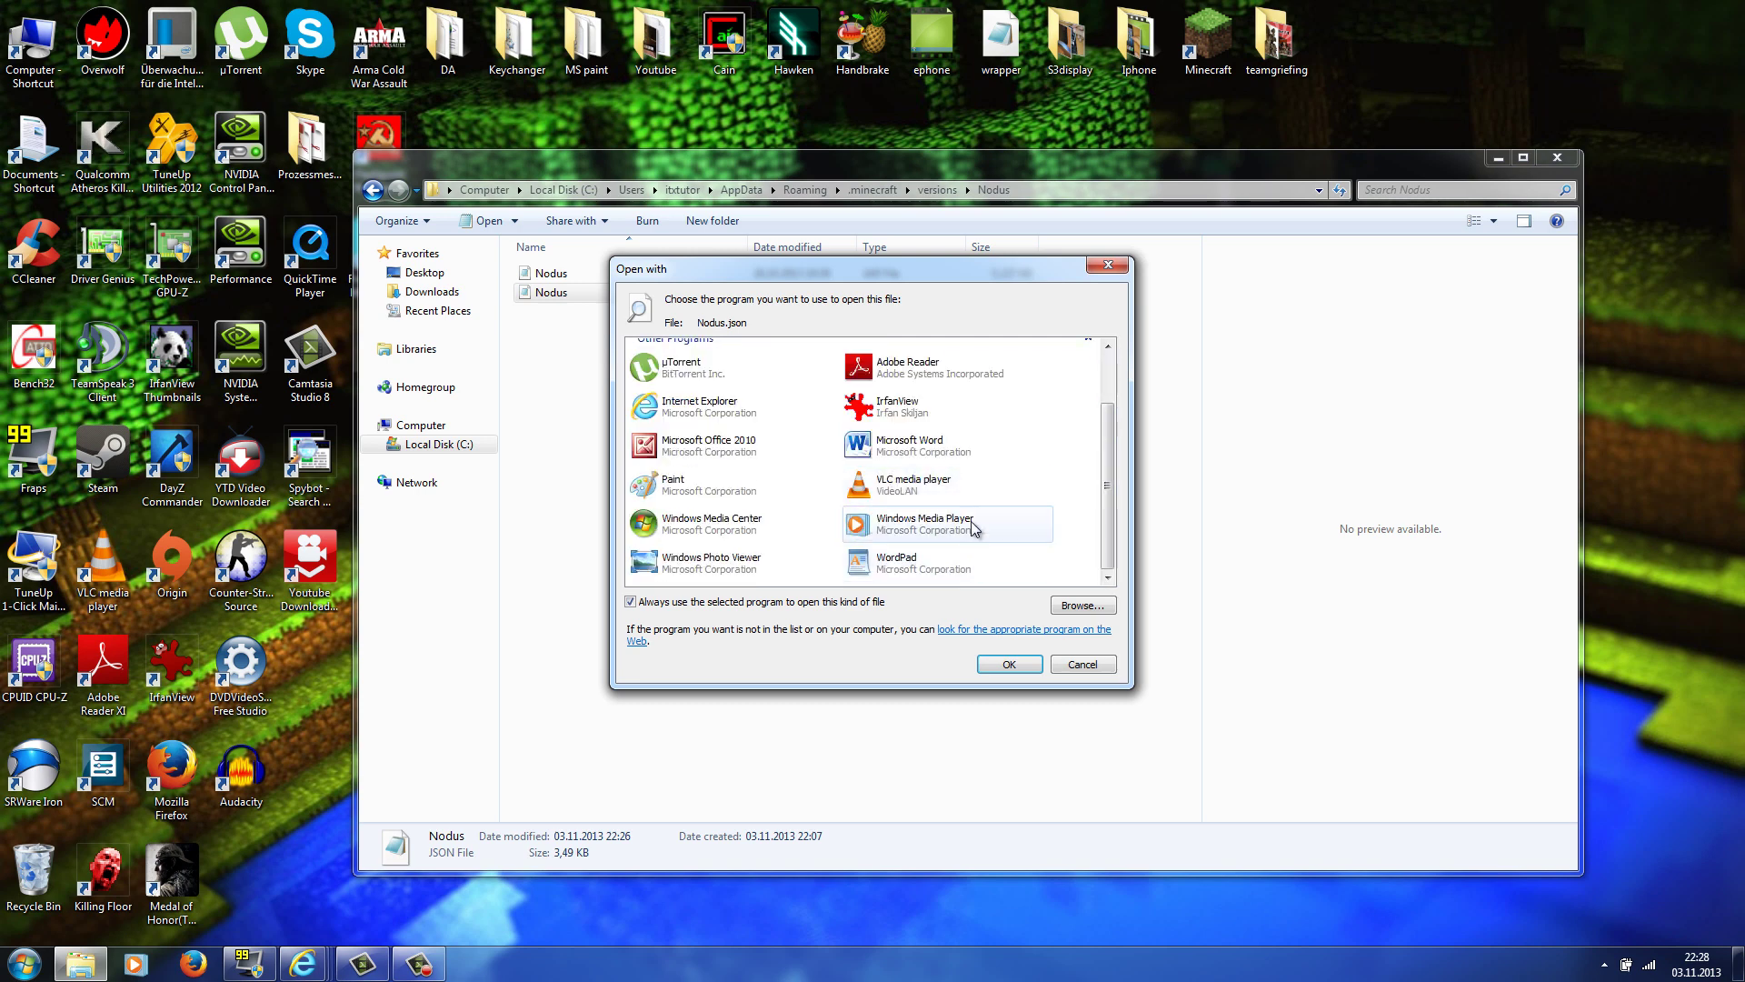
scroll(967, 527, "up", 2)
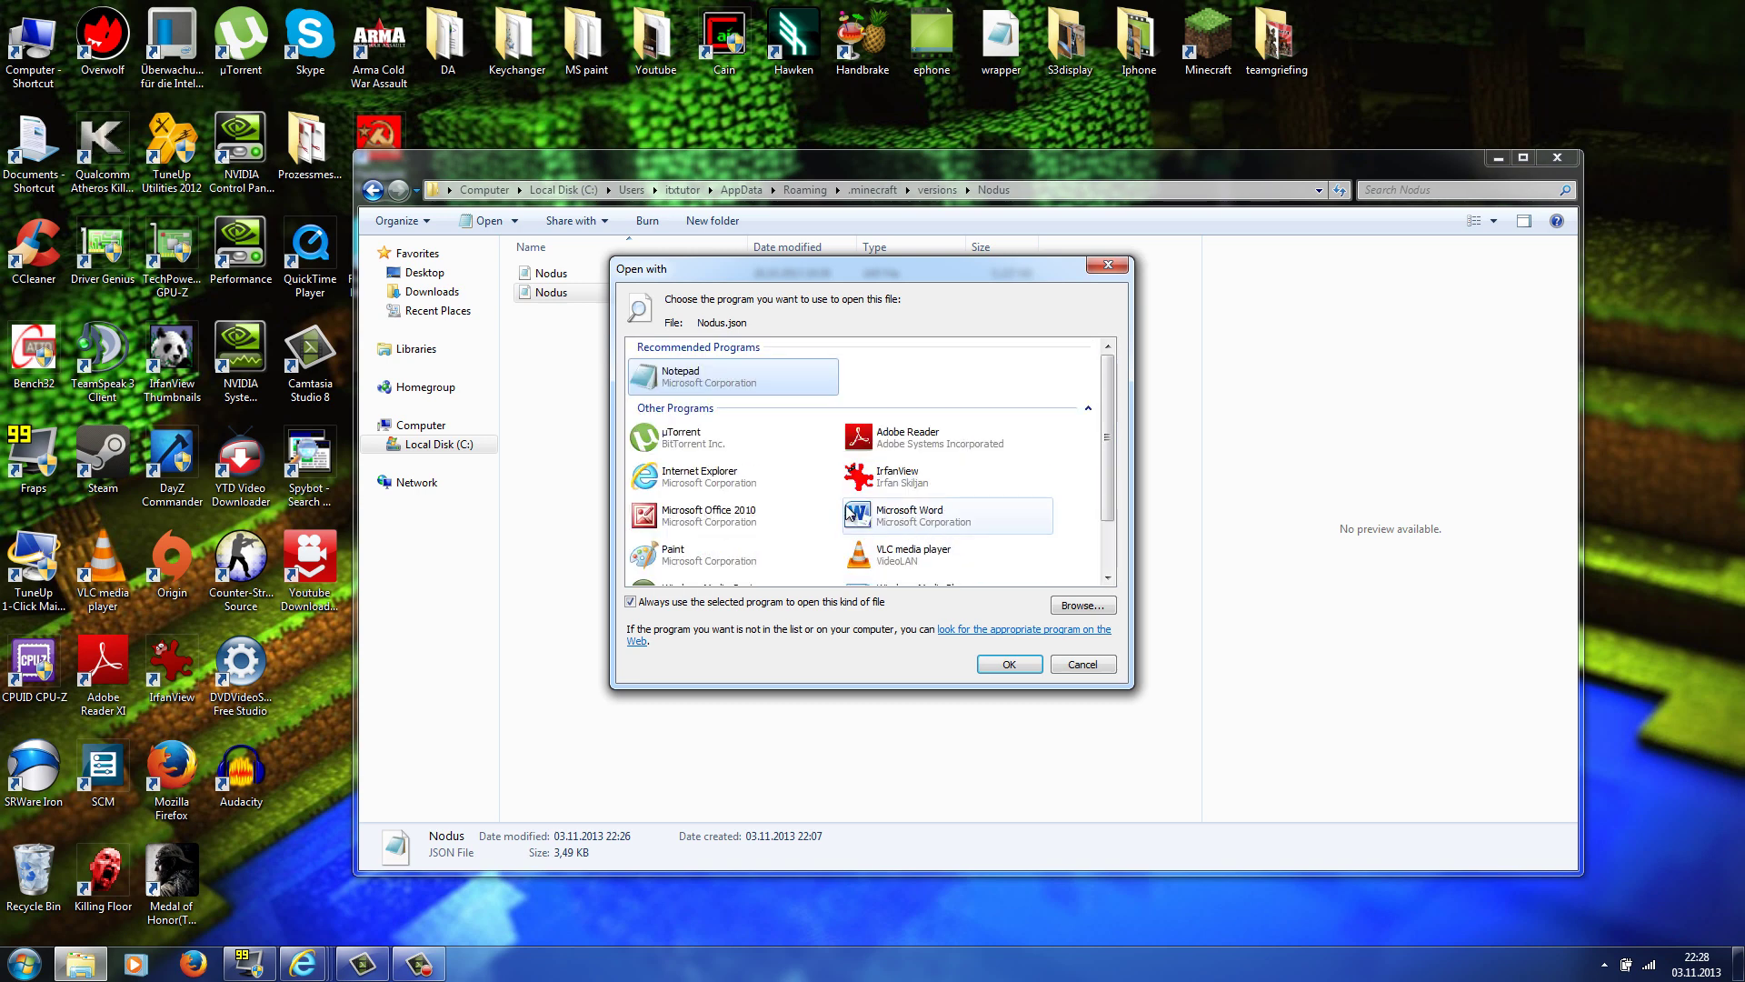
left_click(1007, 666)
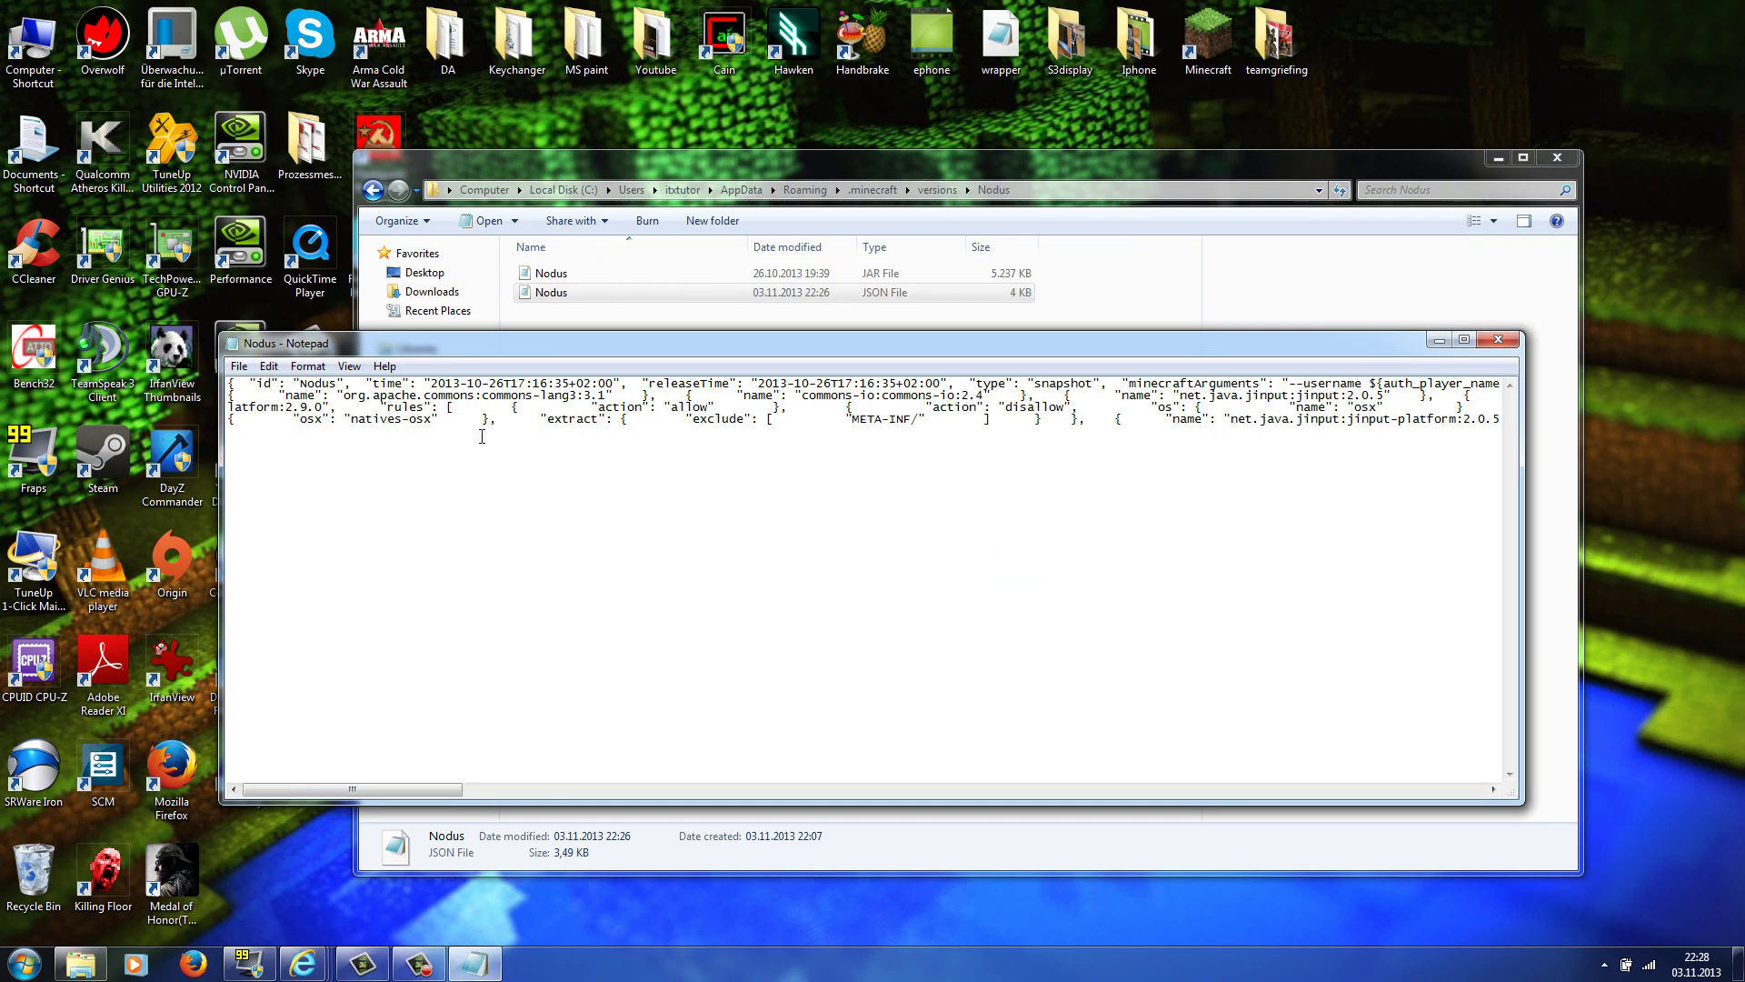
Change the "type" value in the Nodus JSON file from "snapshot" to "release".
left_click_drag(336, 383, 1020, 379)
left_click(1019, 381)
key("BackSpace")
key("BackSpace")
key("BackSpace")
key("BackSpace")
key("BackSpace")
key("BackSpace")
key("BackSpace")
key("BackSpace")
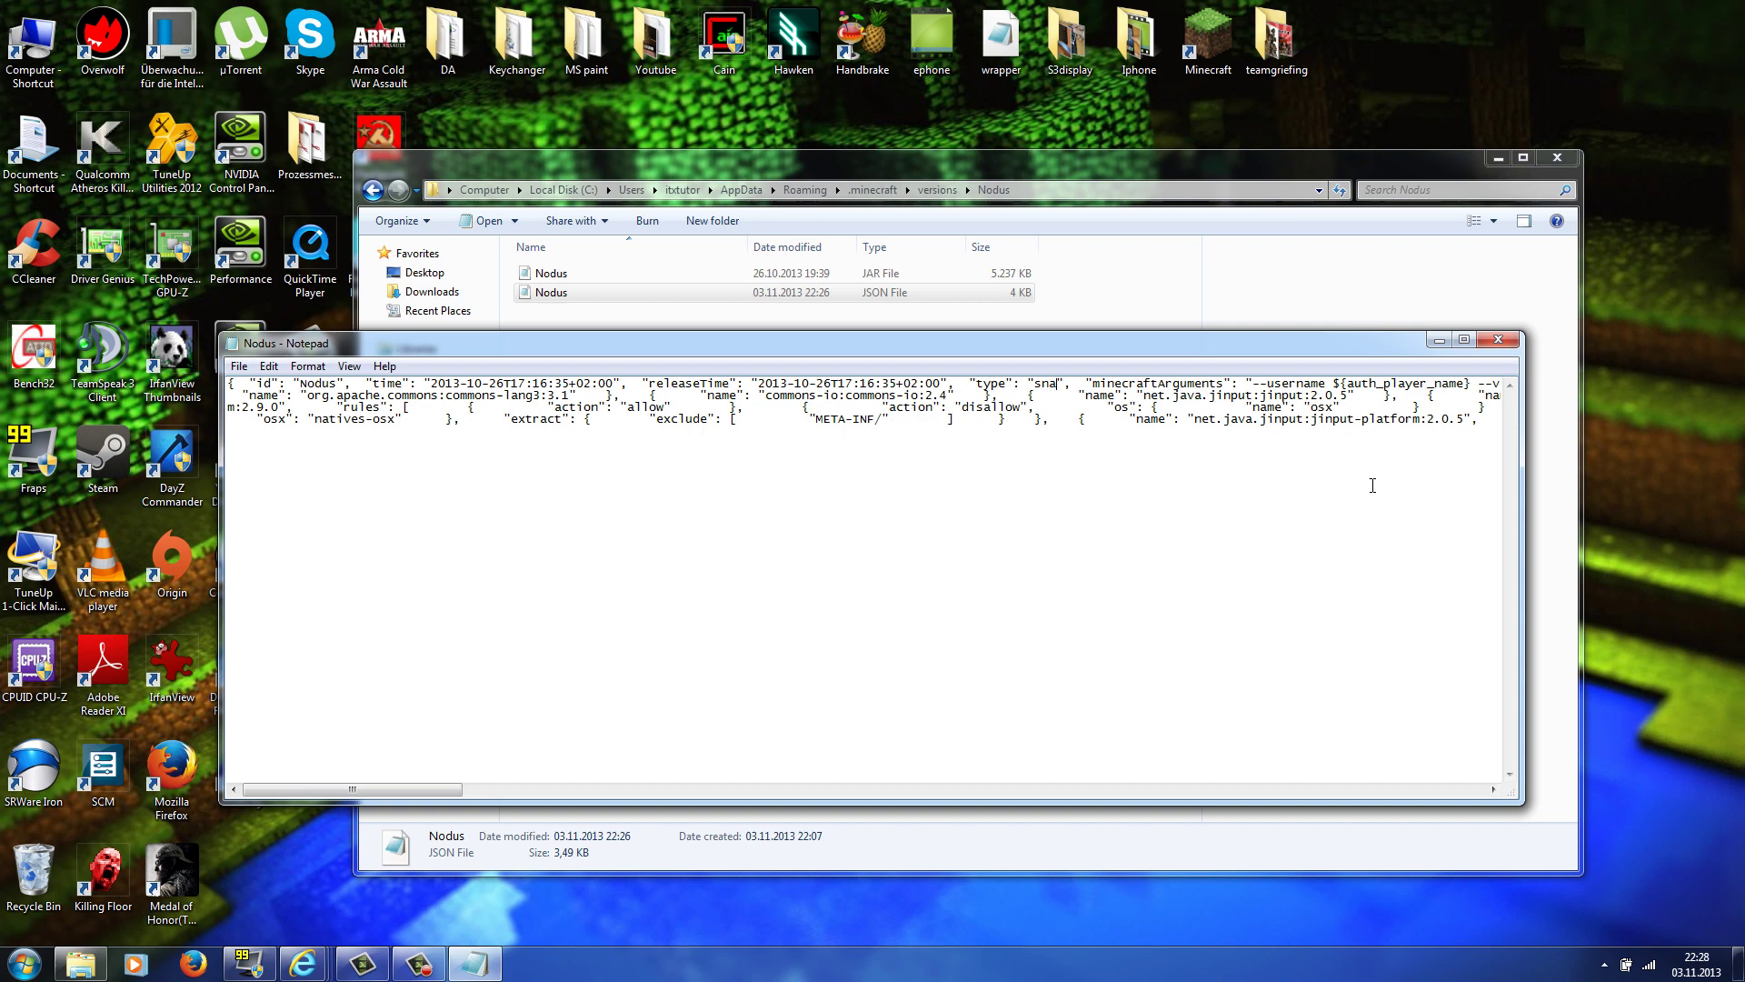
type("re")
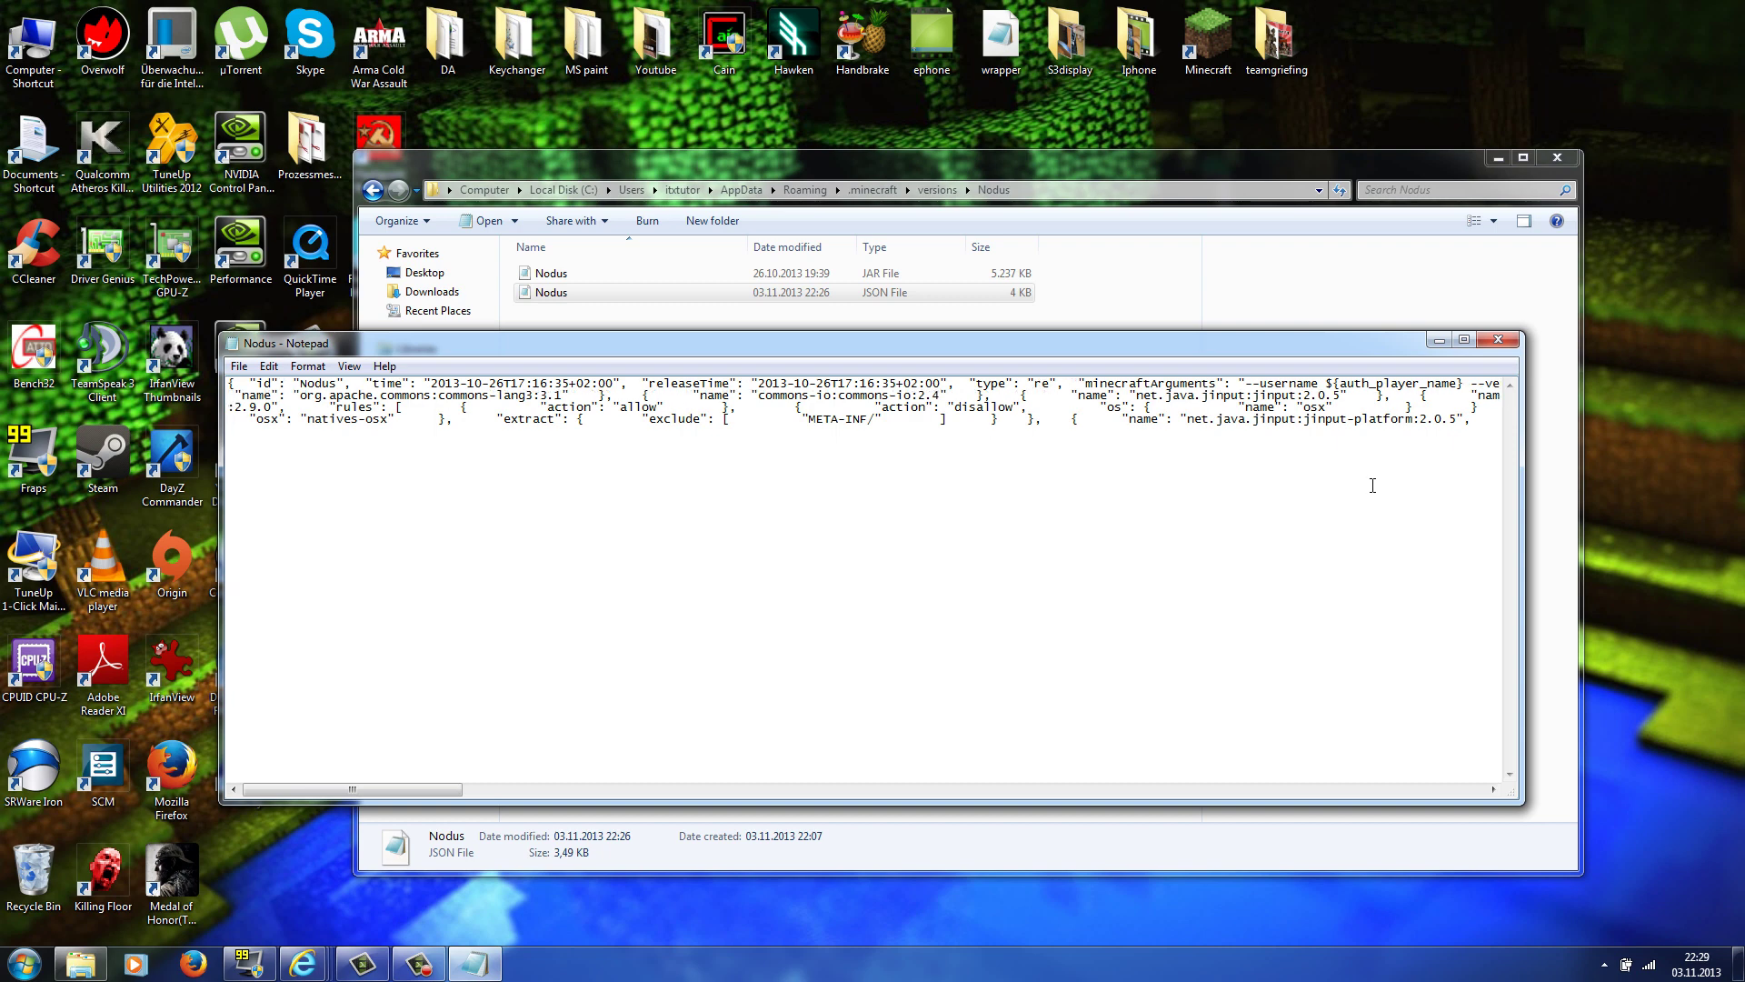
type("lease")
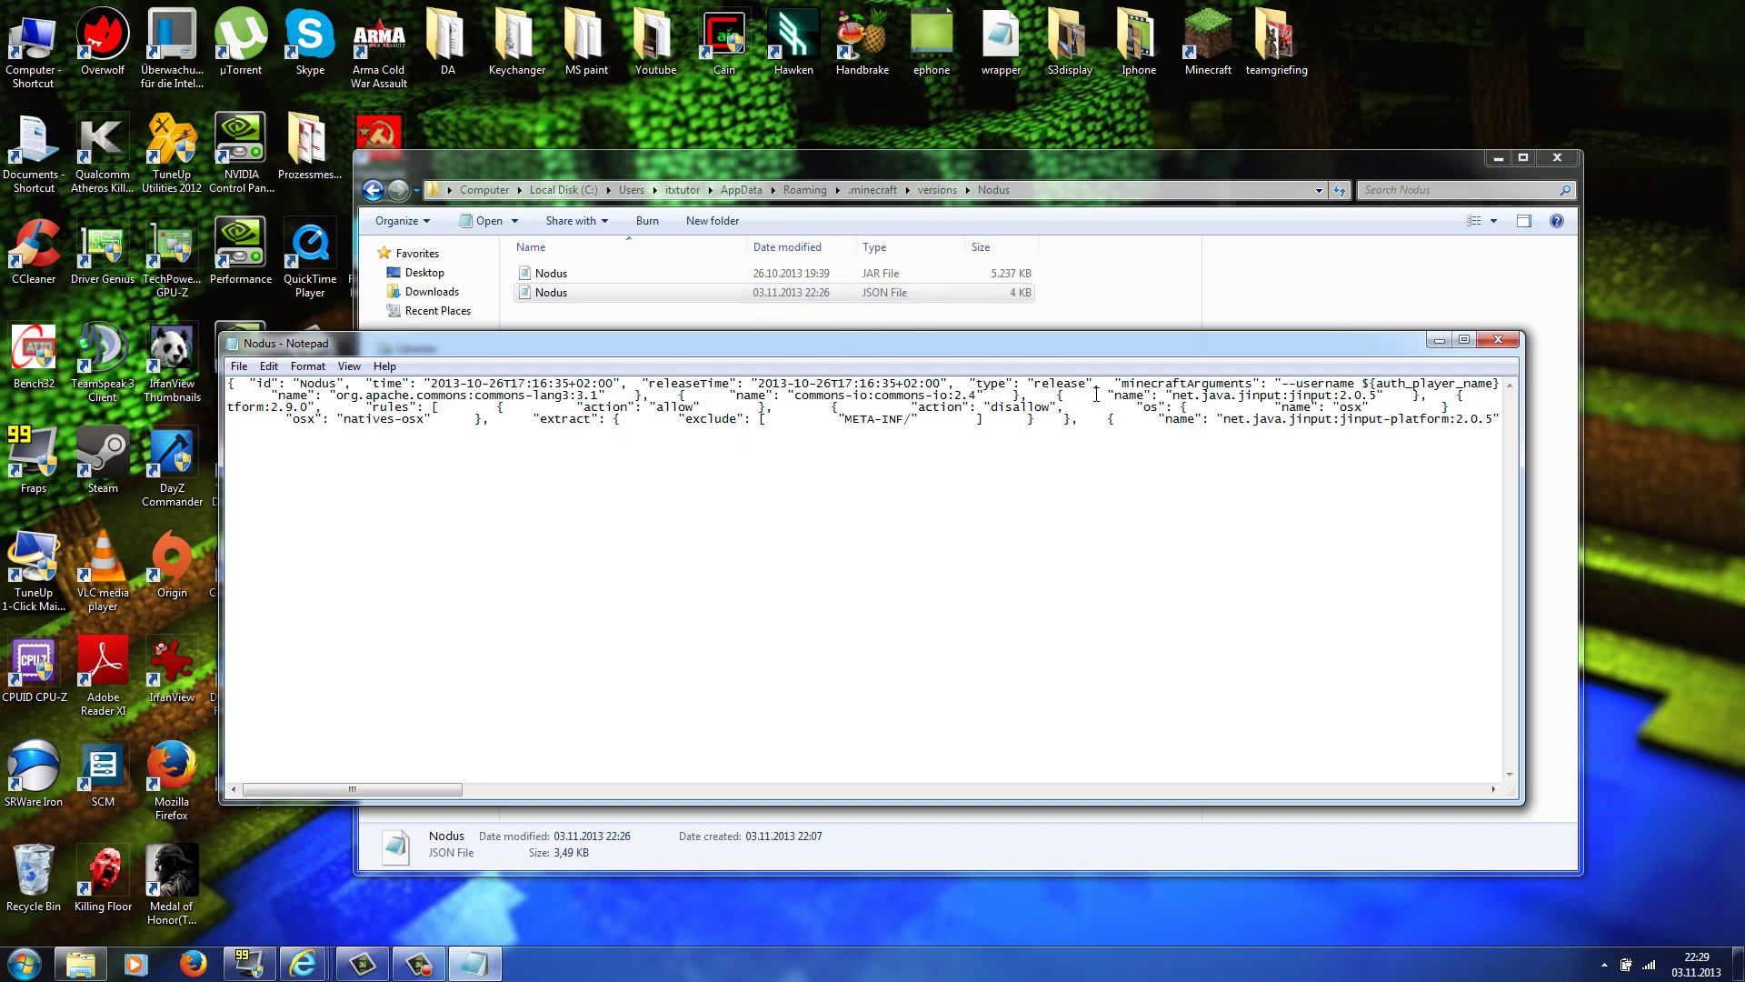
key("BackSpace")
type("R")
key("BackSpace")
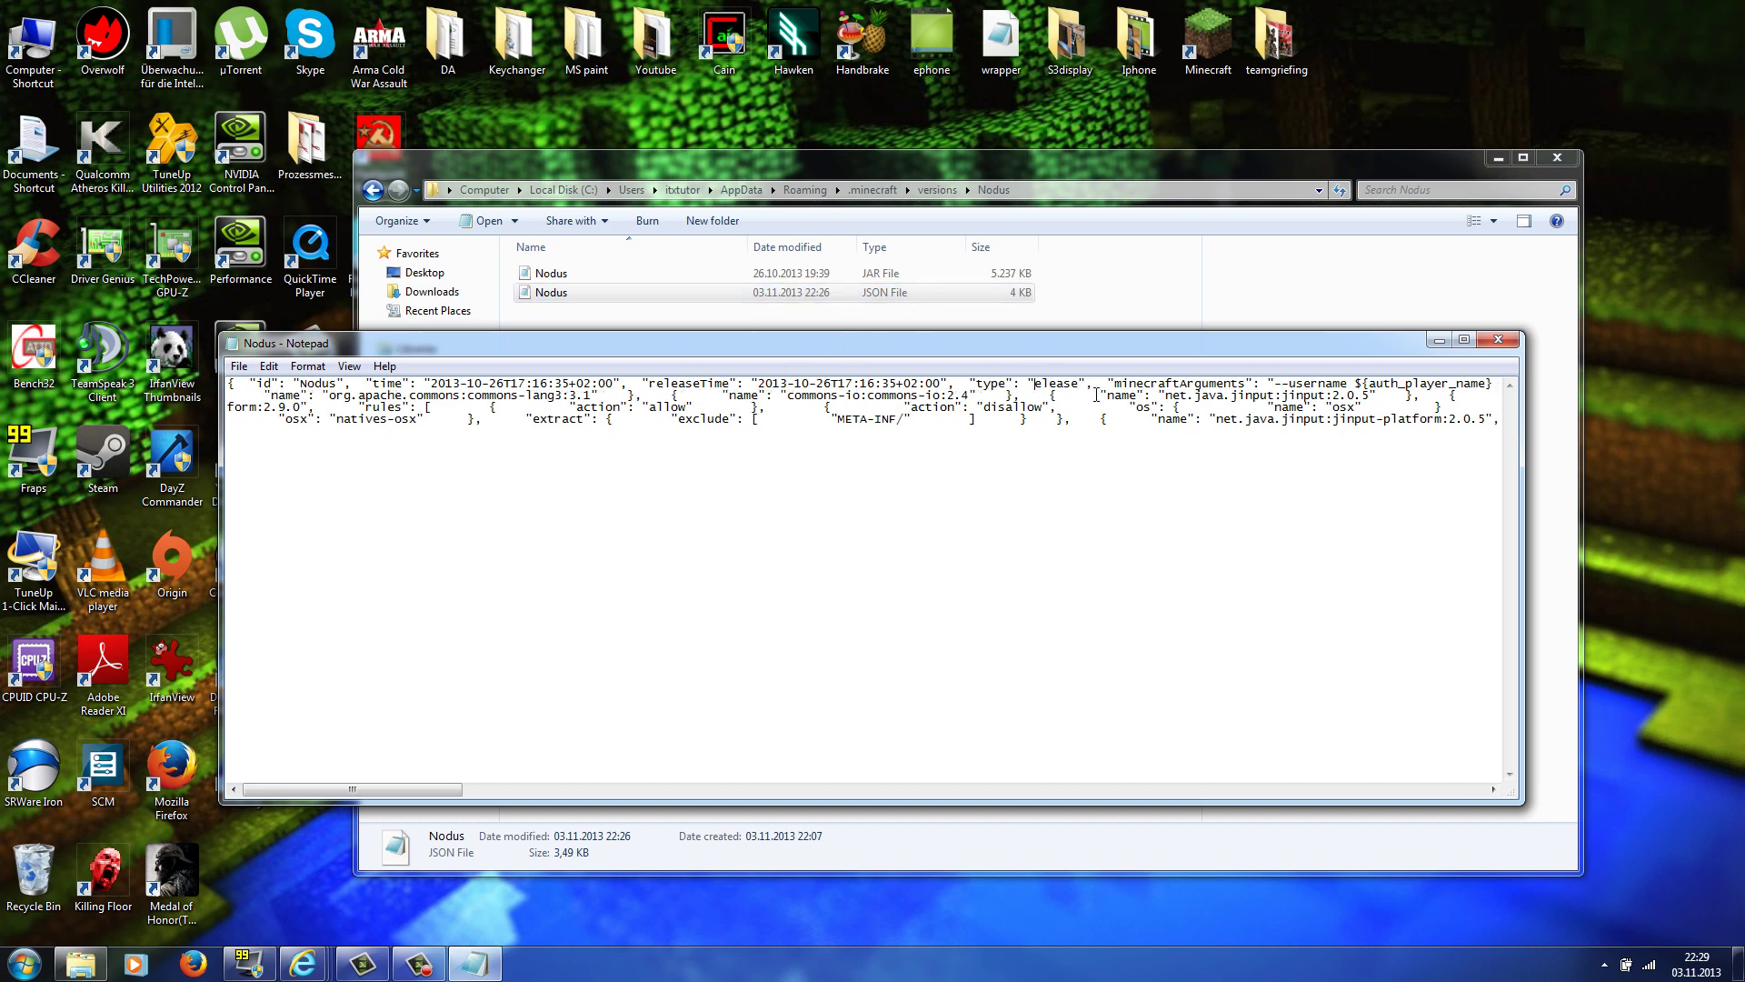
type("r")
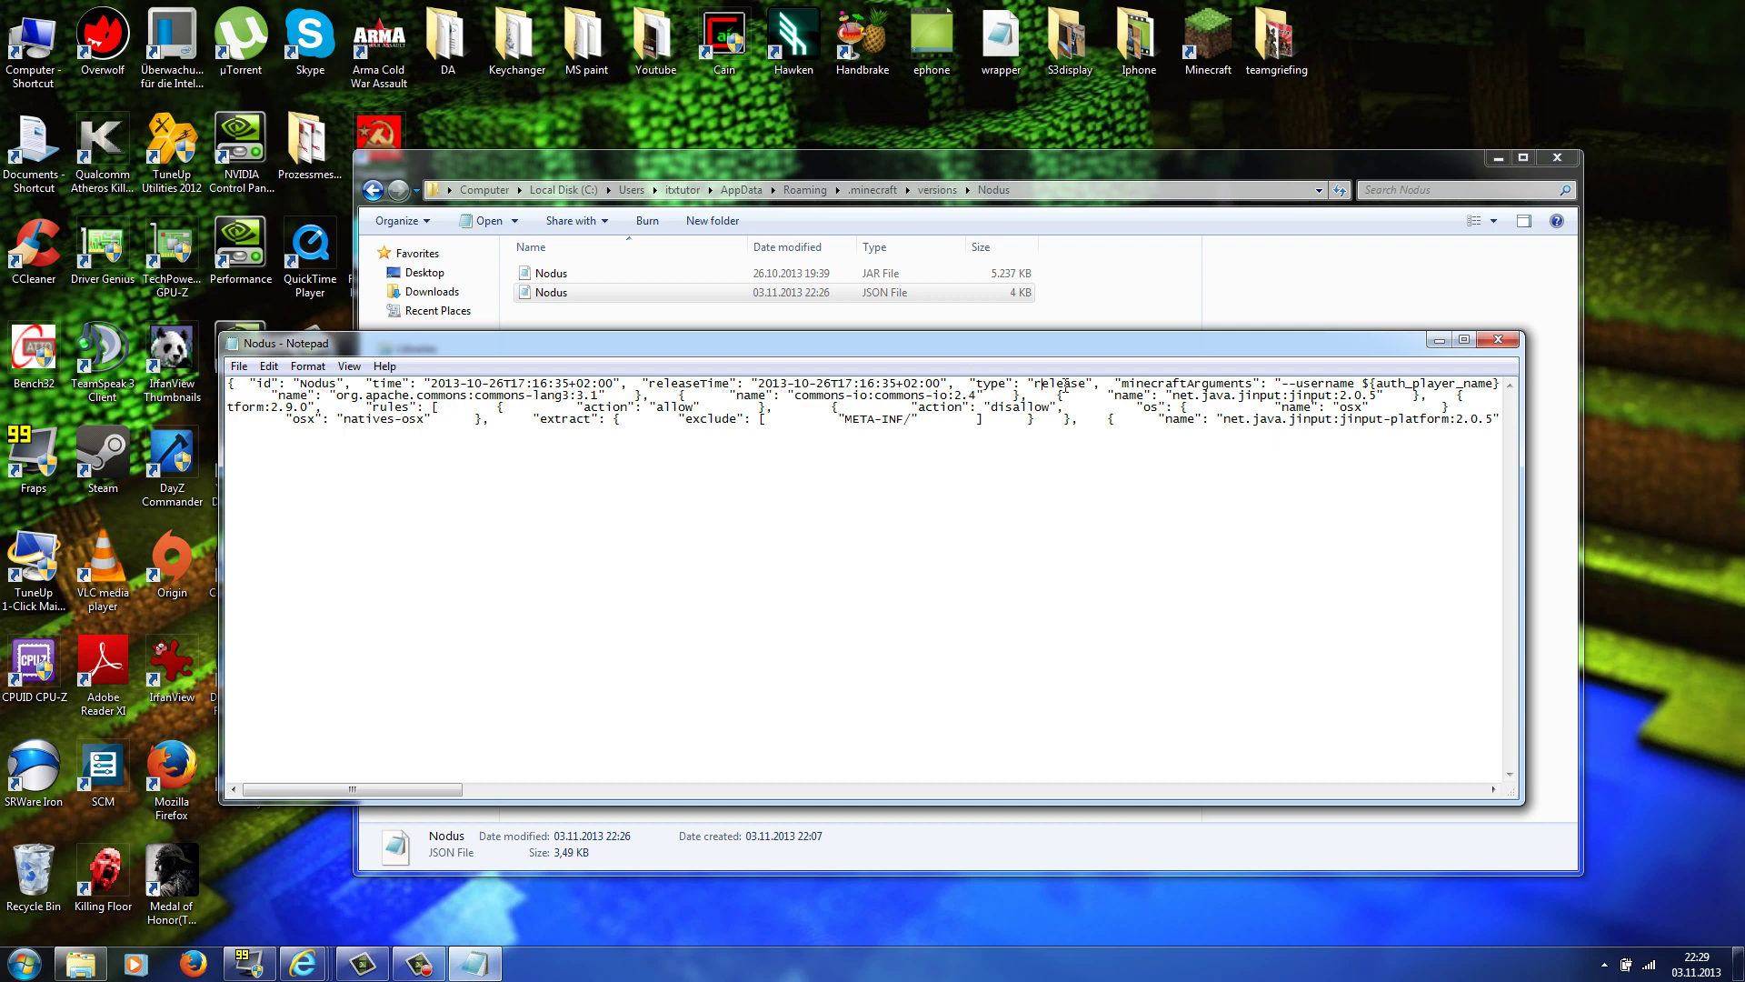
Save the edited Nodus JSON file and close both Notepad and the Nodus folder window.
left_click(237, 369)
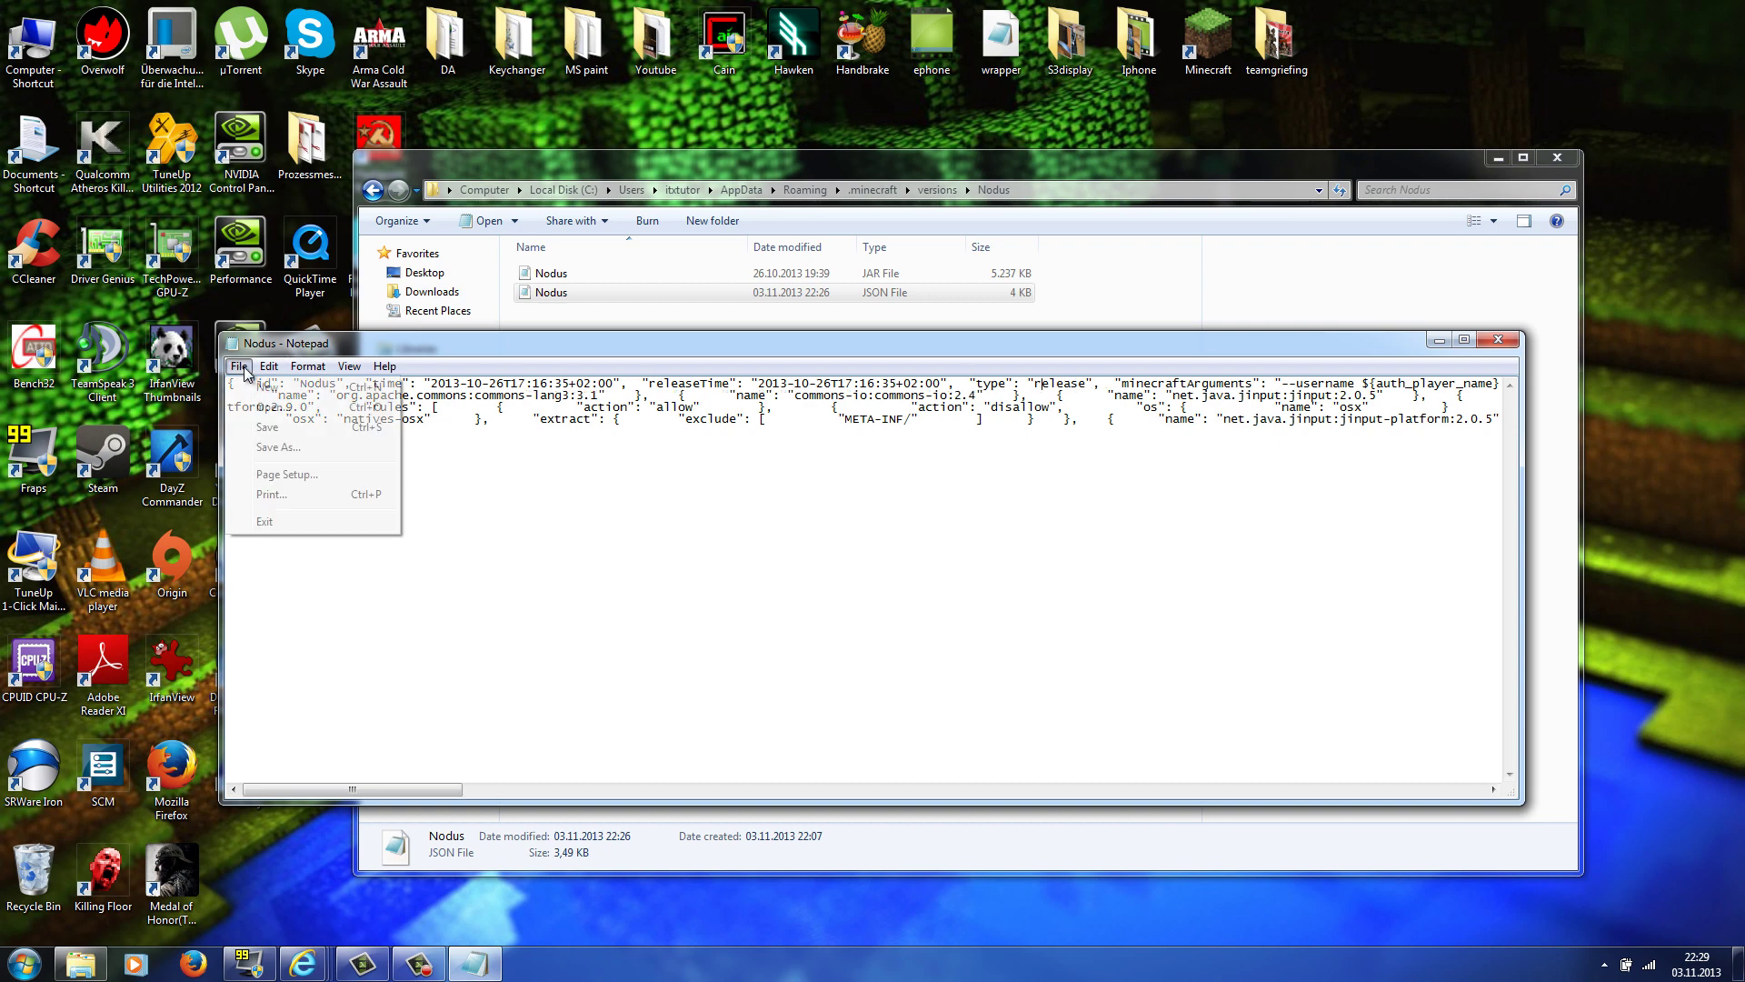
left_click(265, 426)
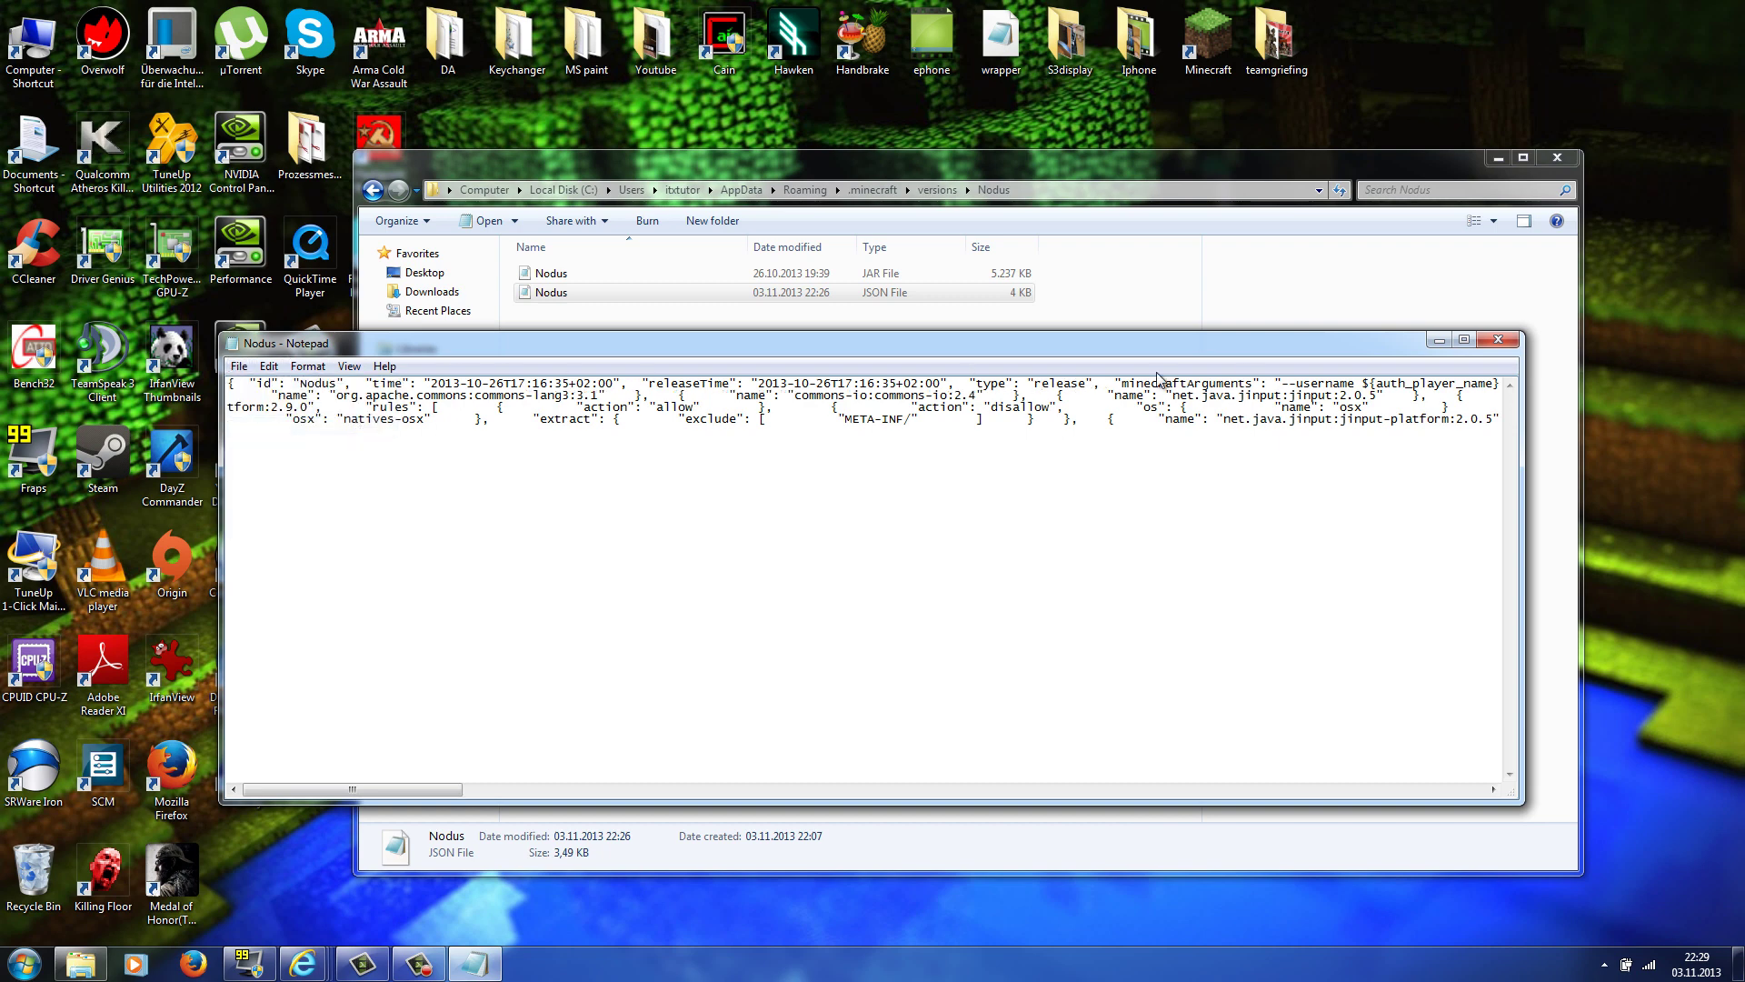
left_click(1499, 339)
left_click(1557, 158)
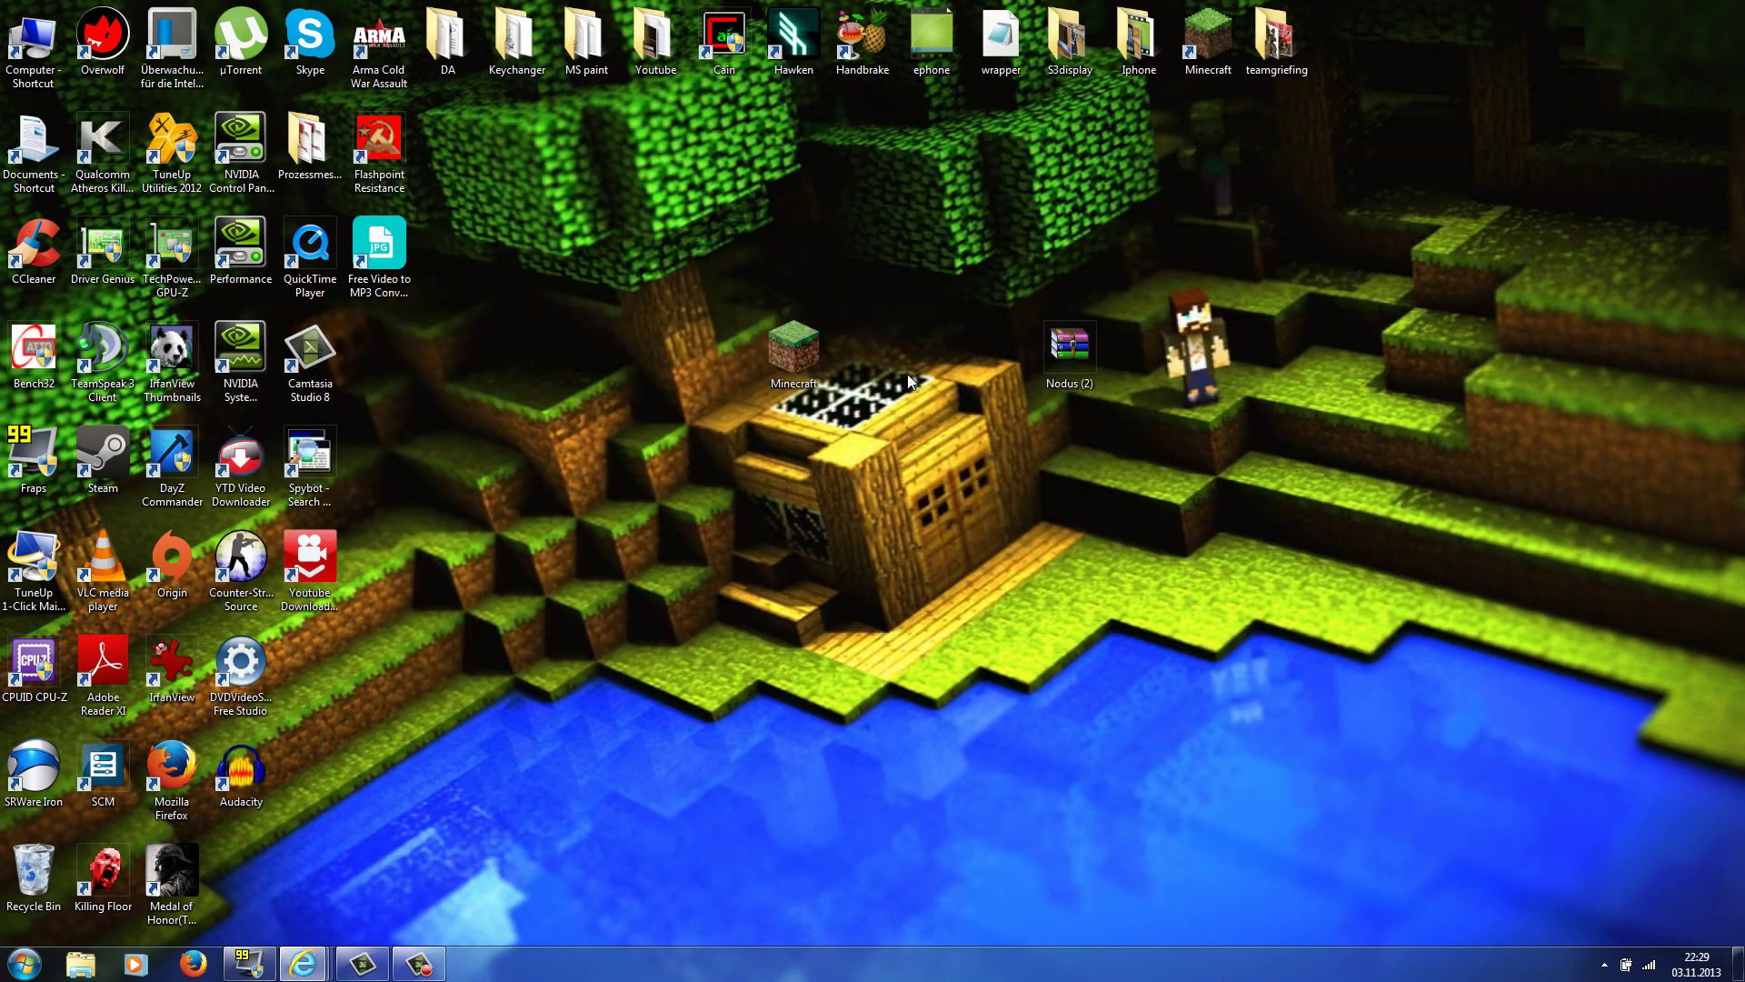
Start the Minecraft launcher from the desktop, look through the existing profiles, and begin a new profile.
double_click(793, 356)
left_click(936, 498)
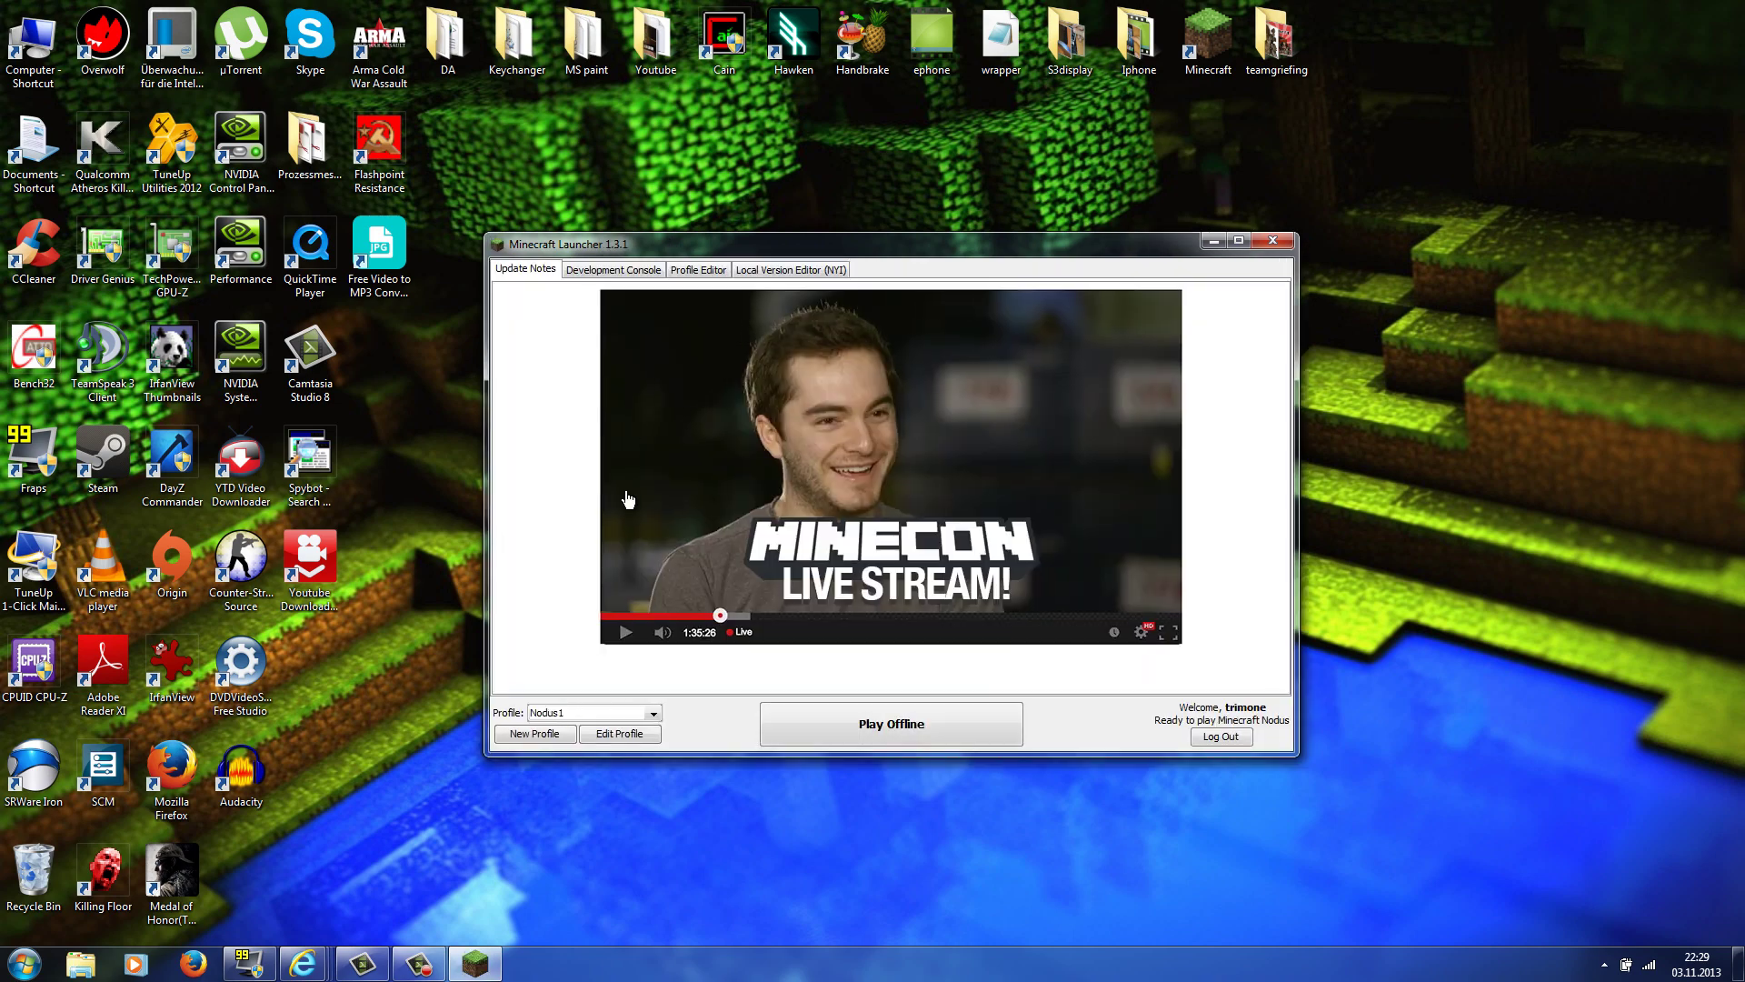
left_click(643, 716)
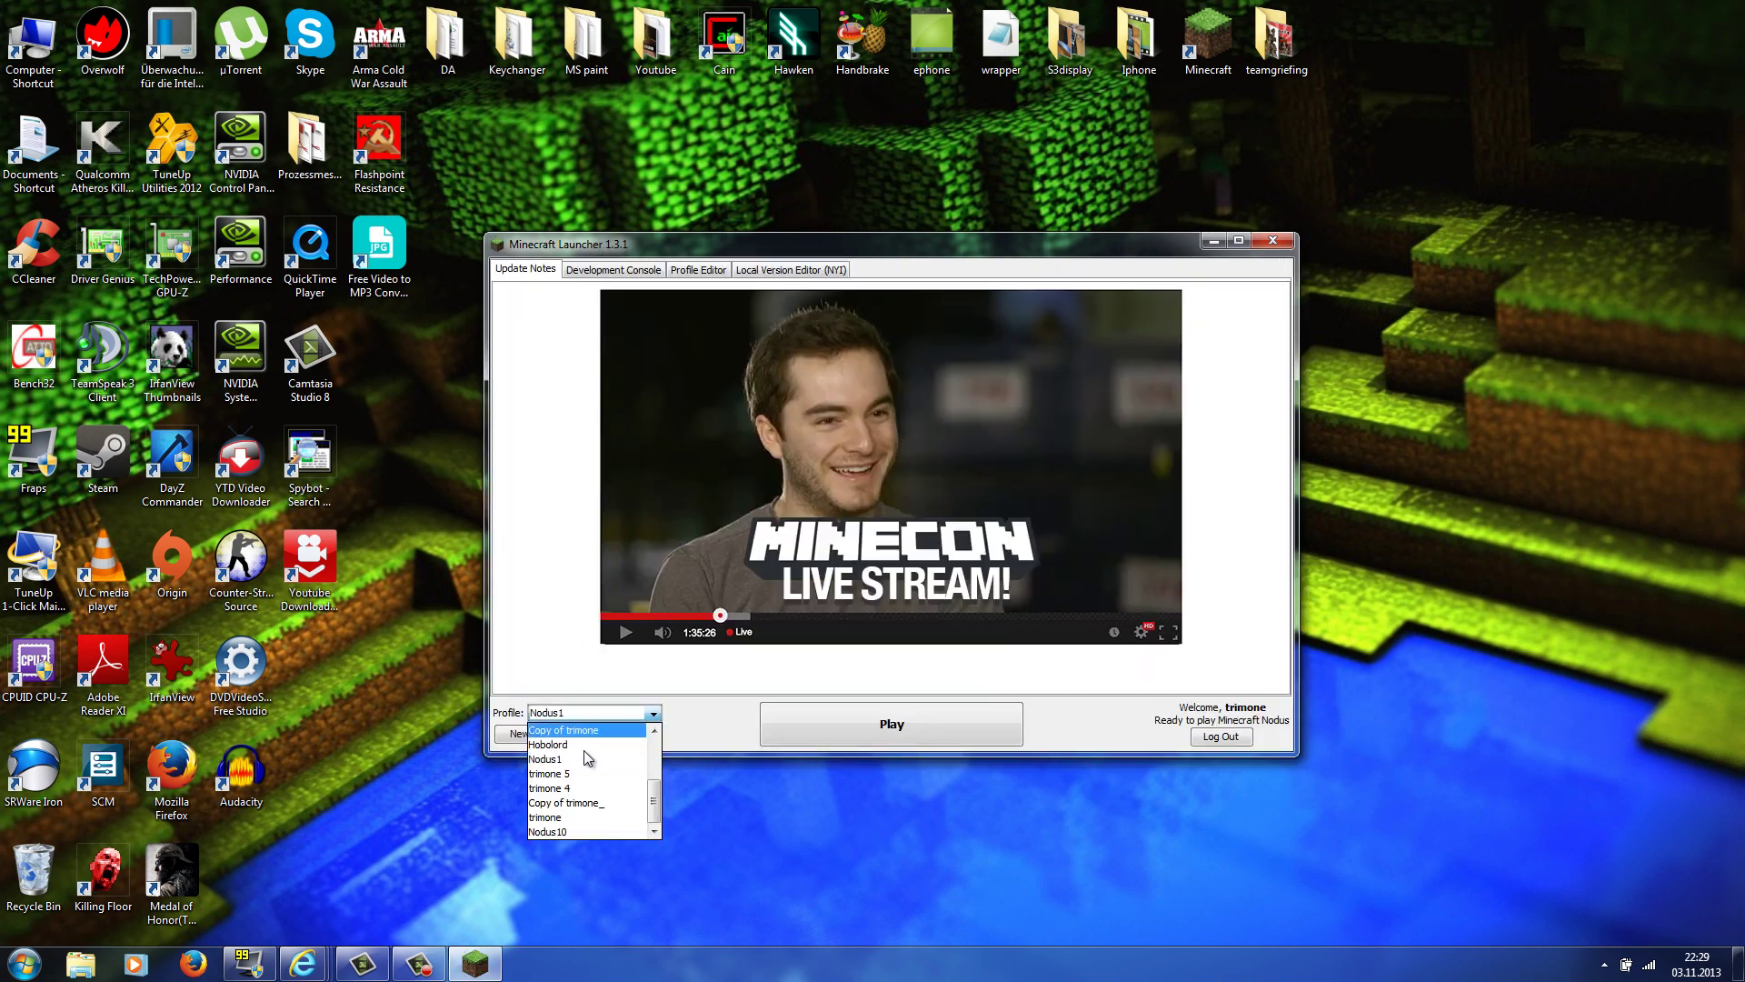
scroll(604, 776, "up", 2)
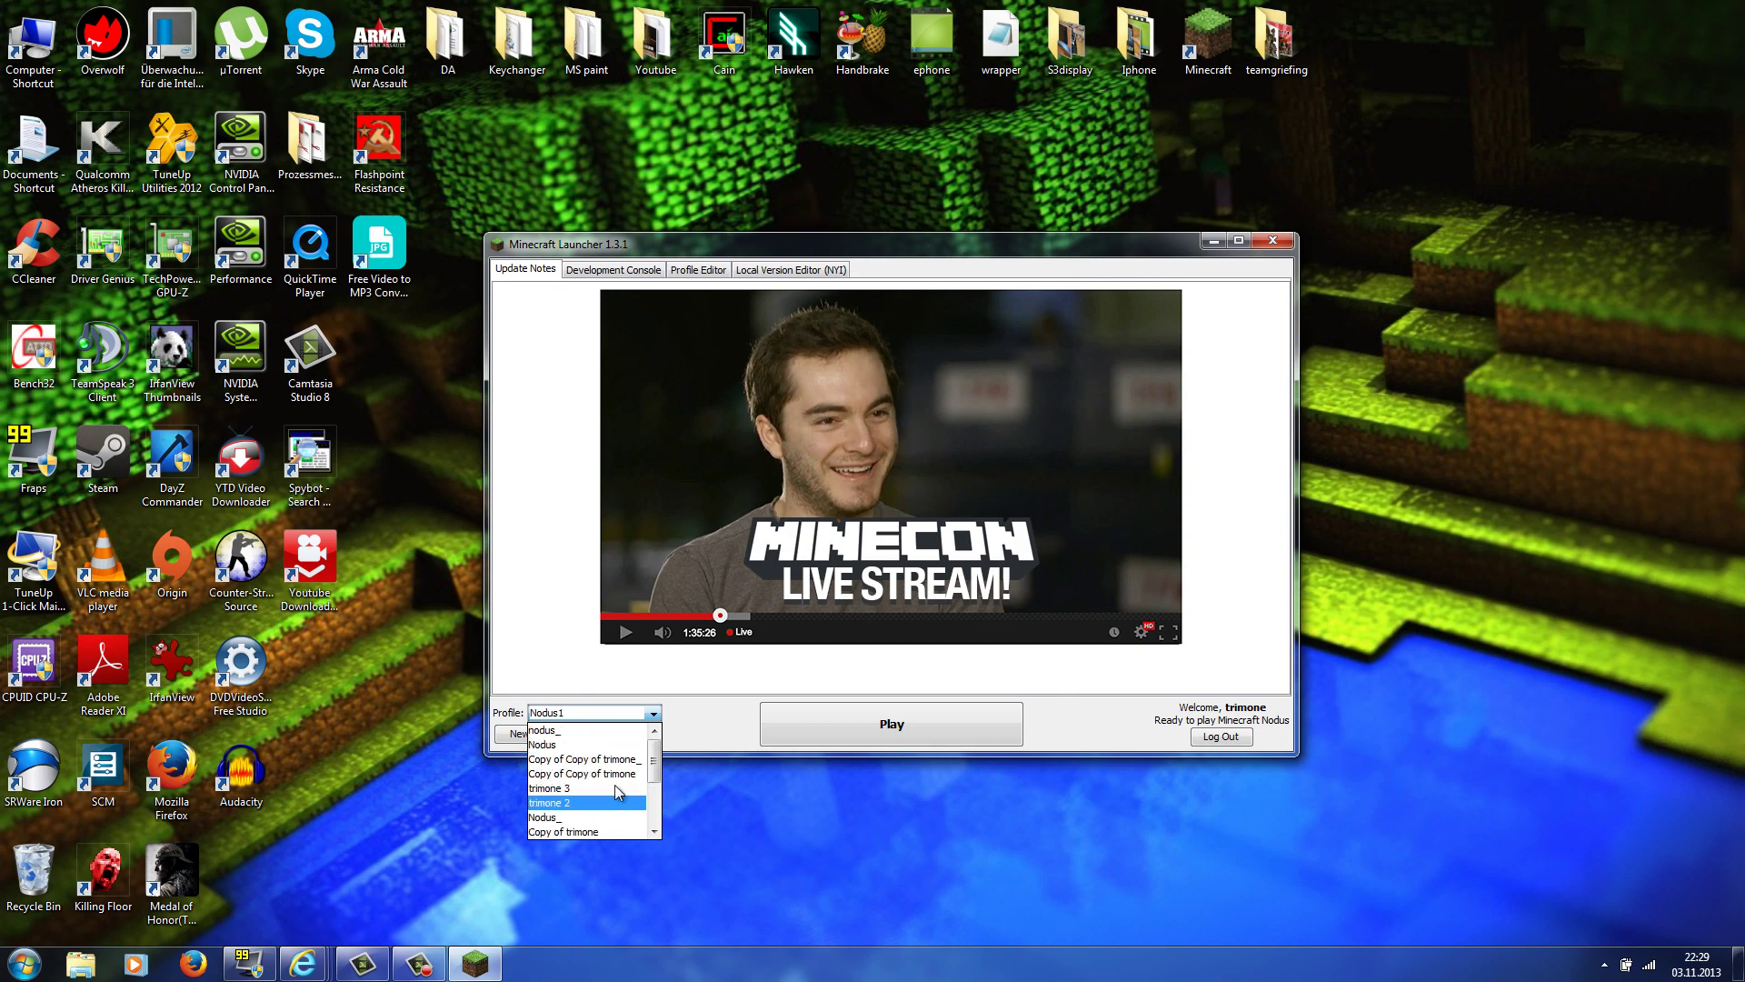
left_click(574, 696)
left_click(562, 729)
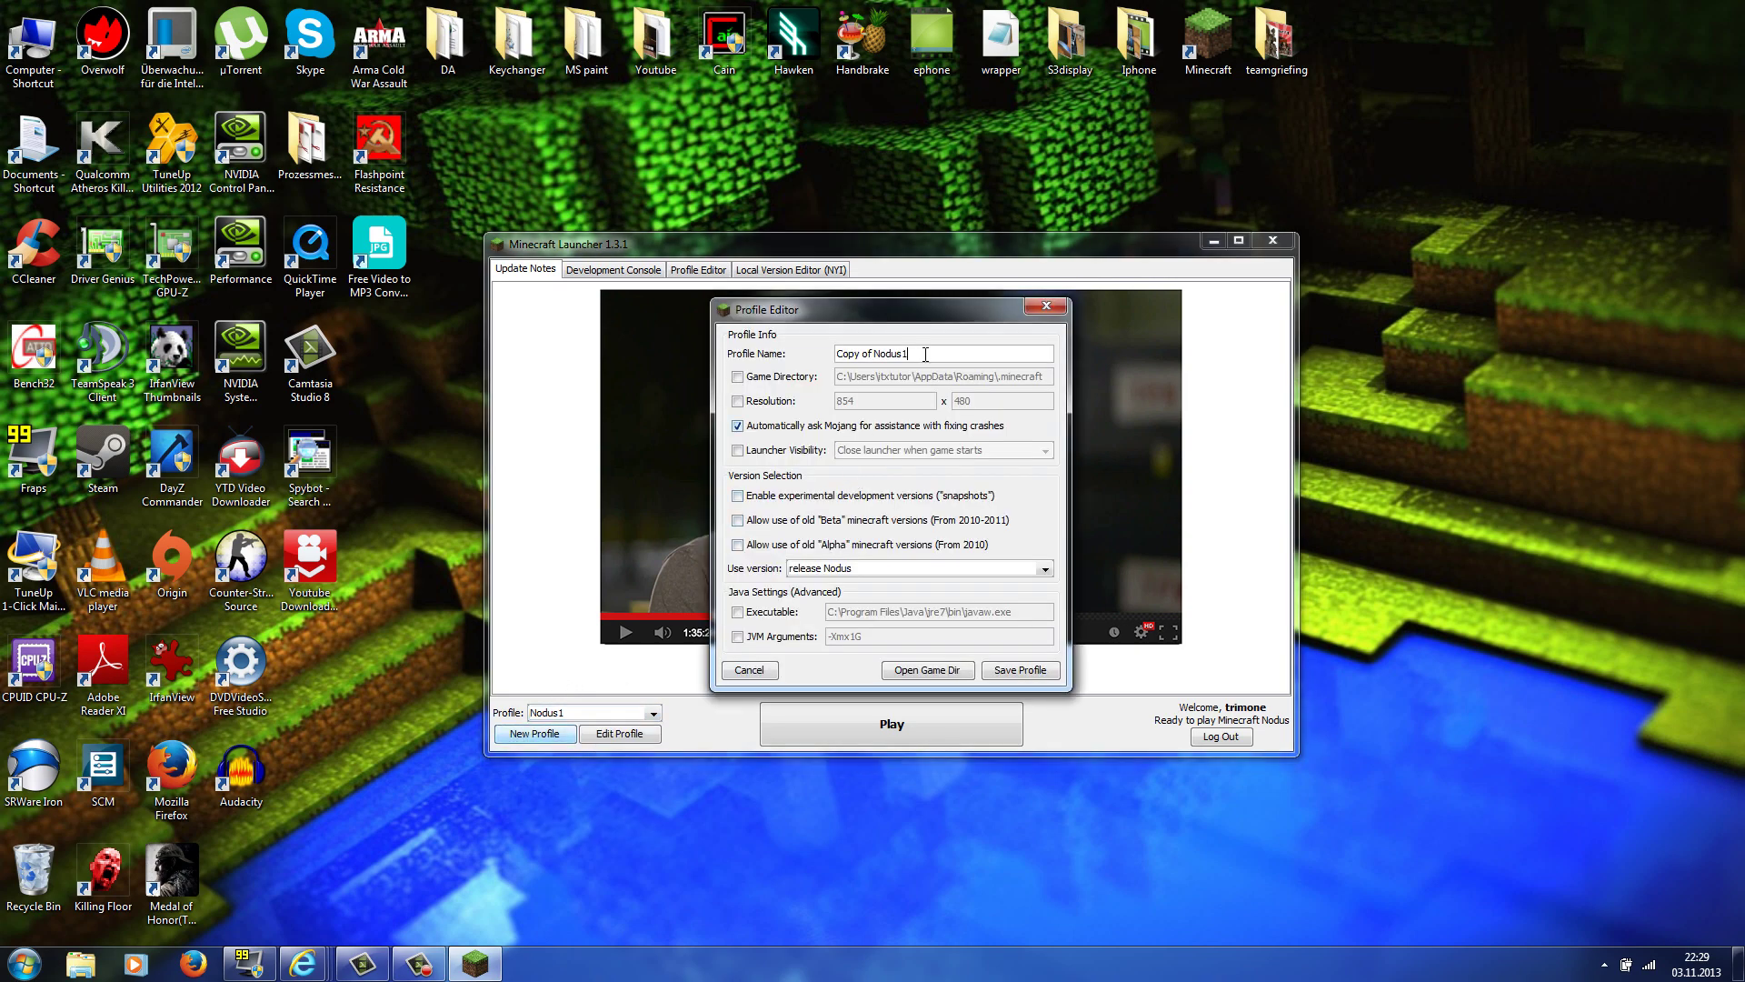
Name the new profile nodus_, choose release Nodus as its version, save it, and start the game.
key("ctrl+a")
type("Nodus")
left_click(828, 570)
left_click(837, 587)
left_click(1022, 671)
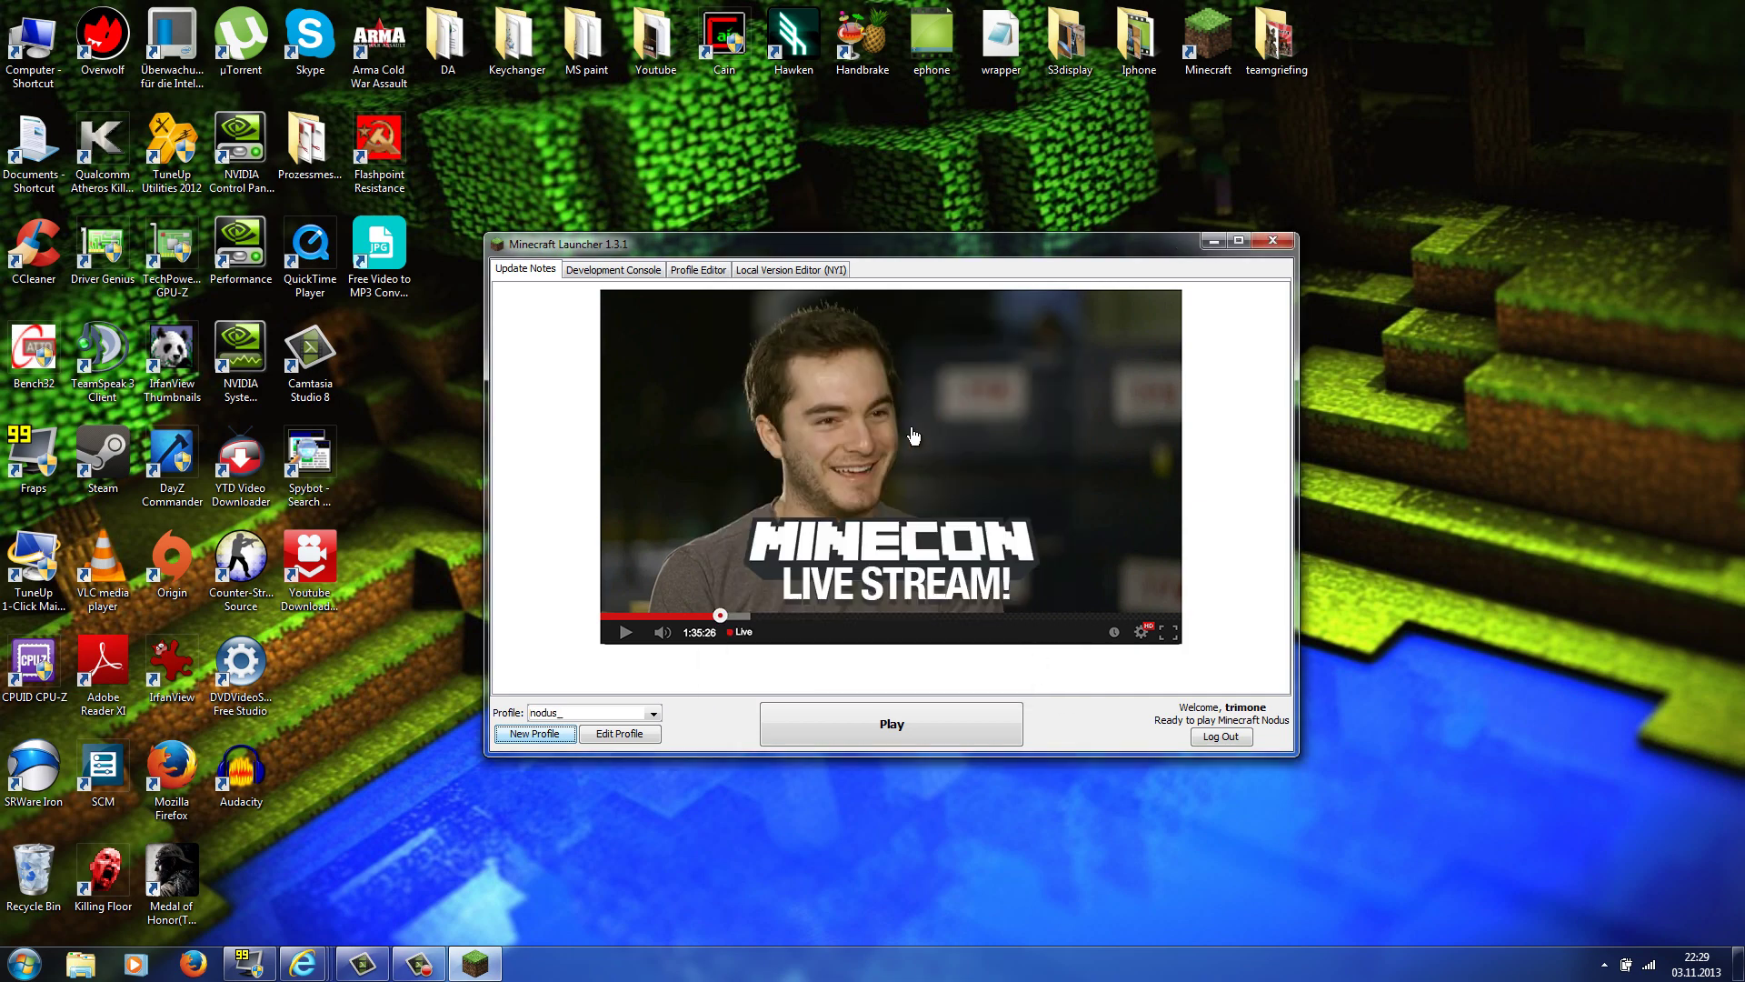
left_click(917, 722)
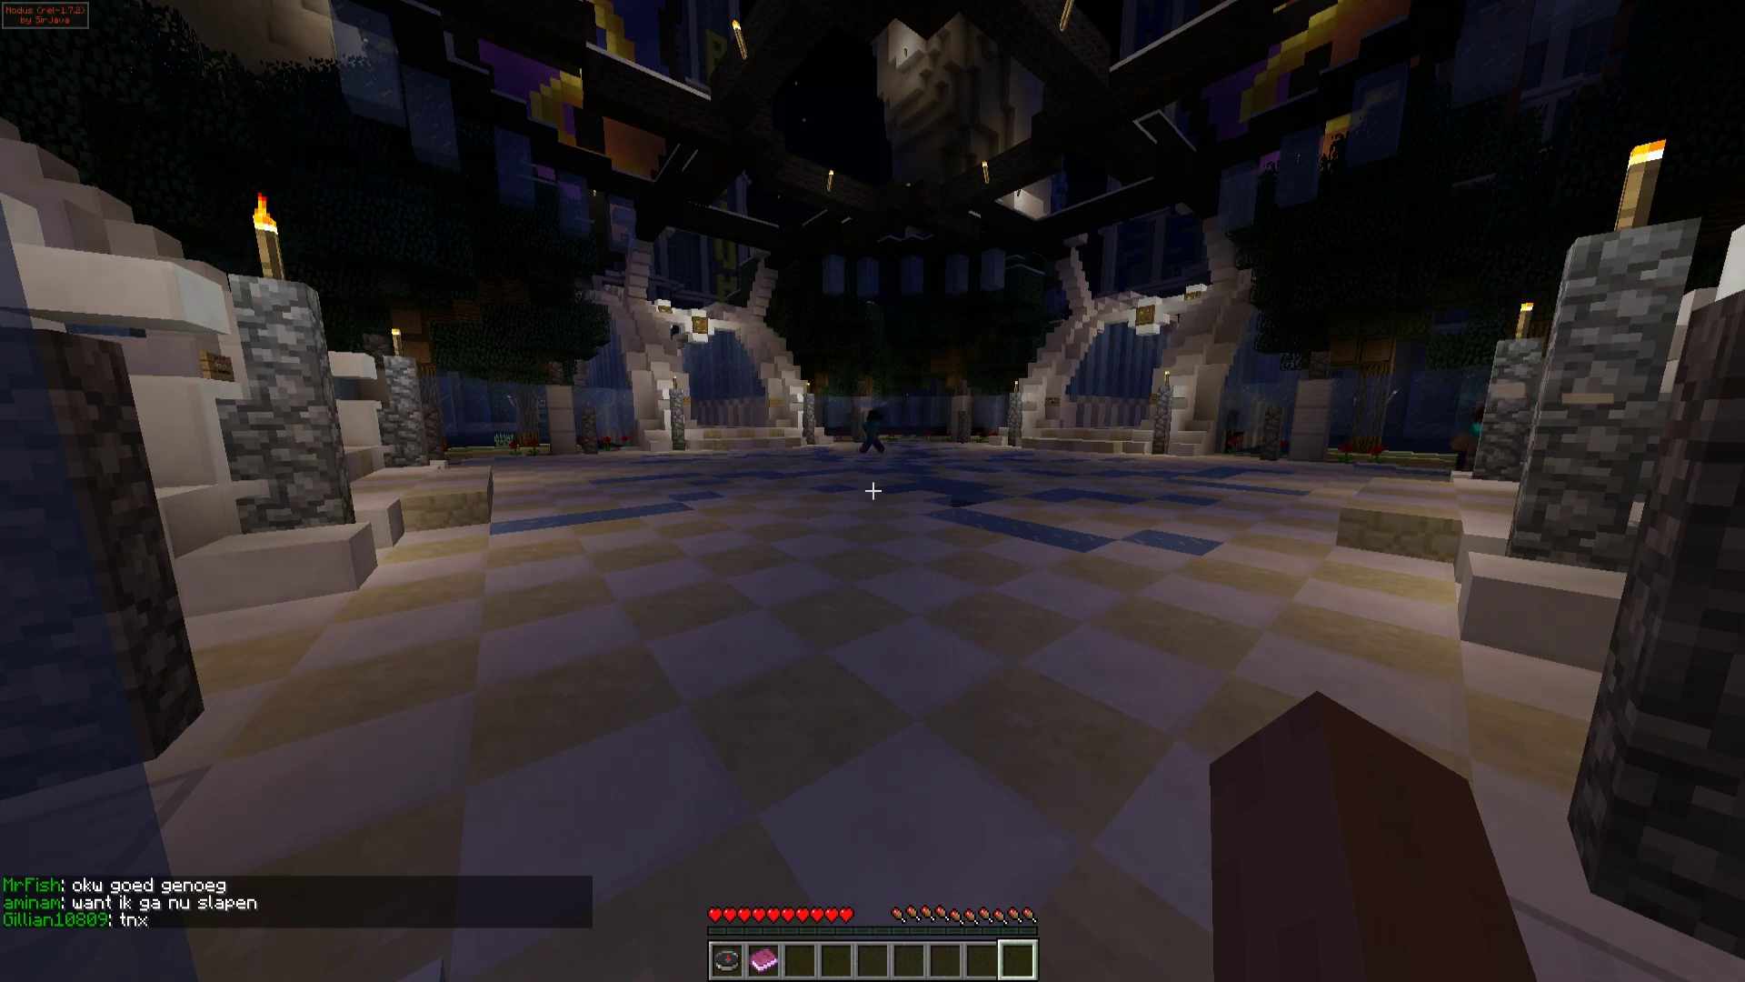
Open the Nodus mod menu in the game and rearrange the Building, Movement, Combat, World and Secret panels.
key("y")
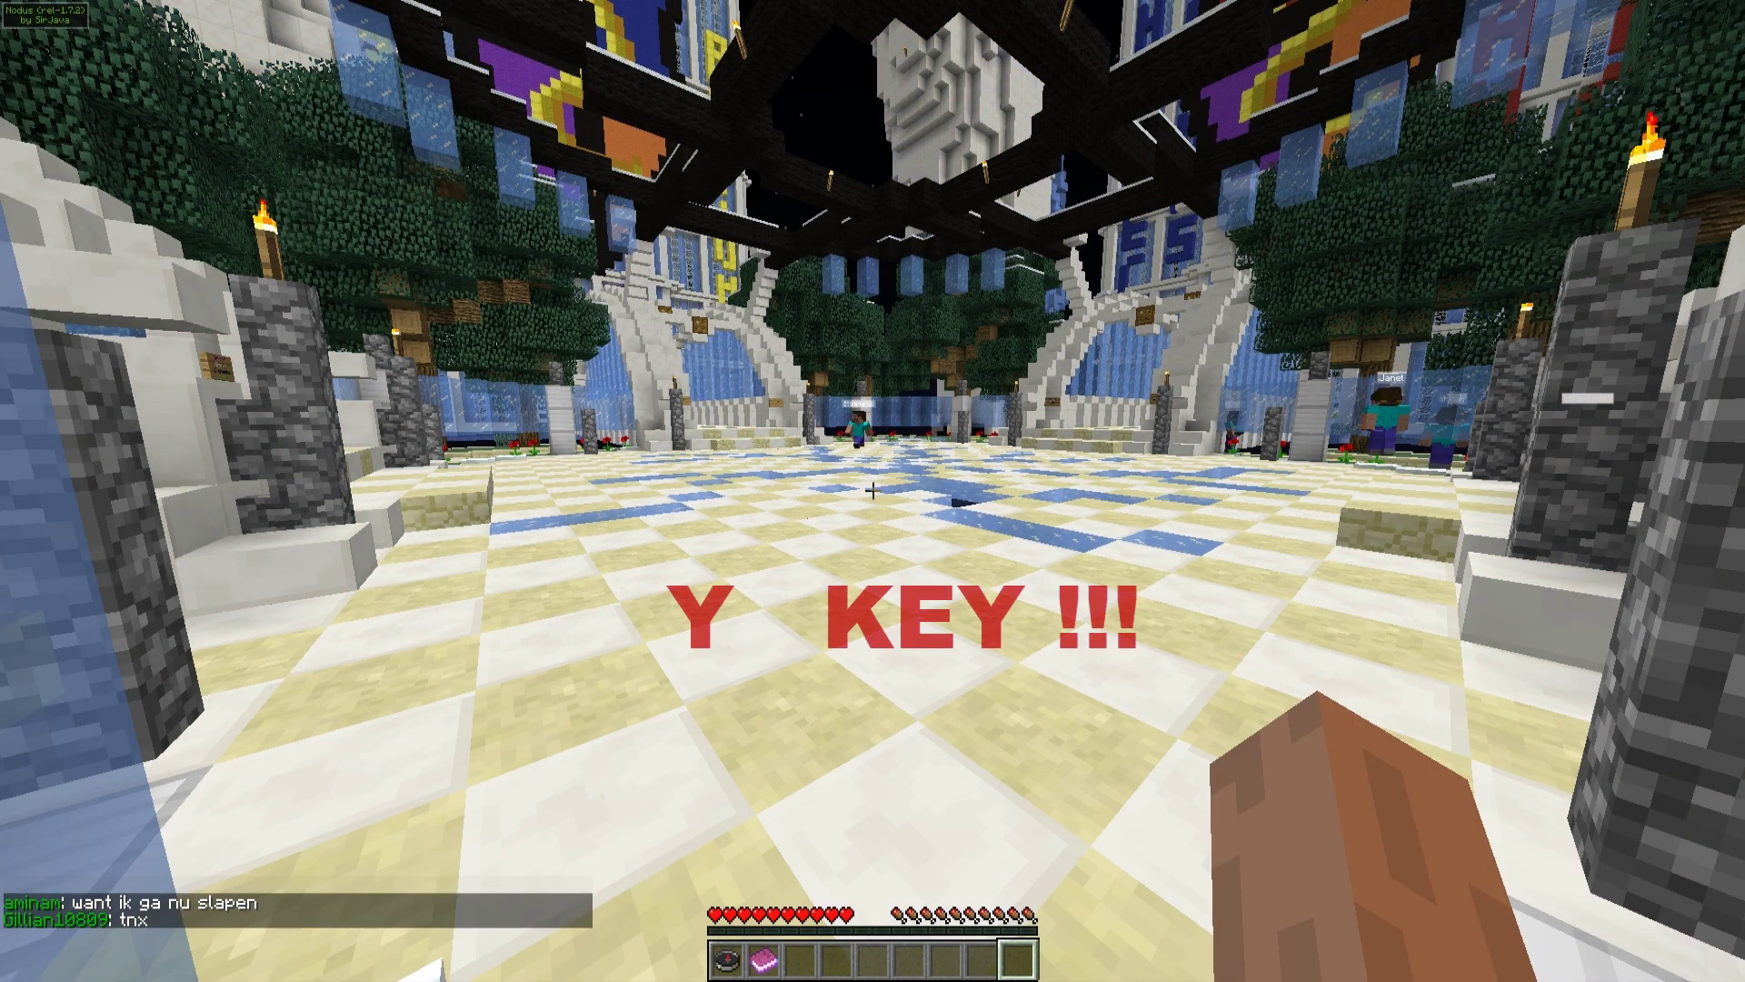
key("y")
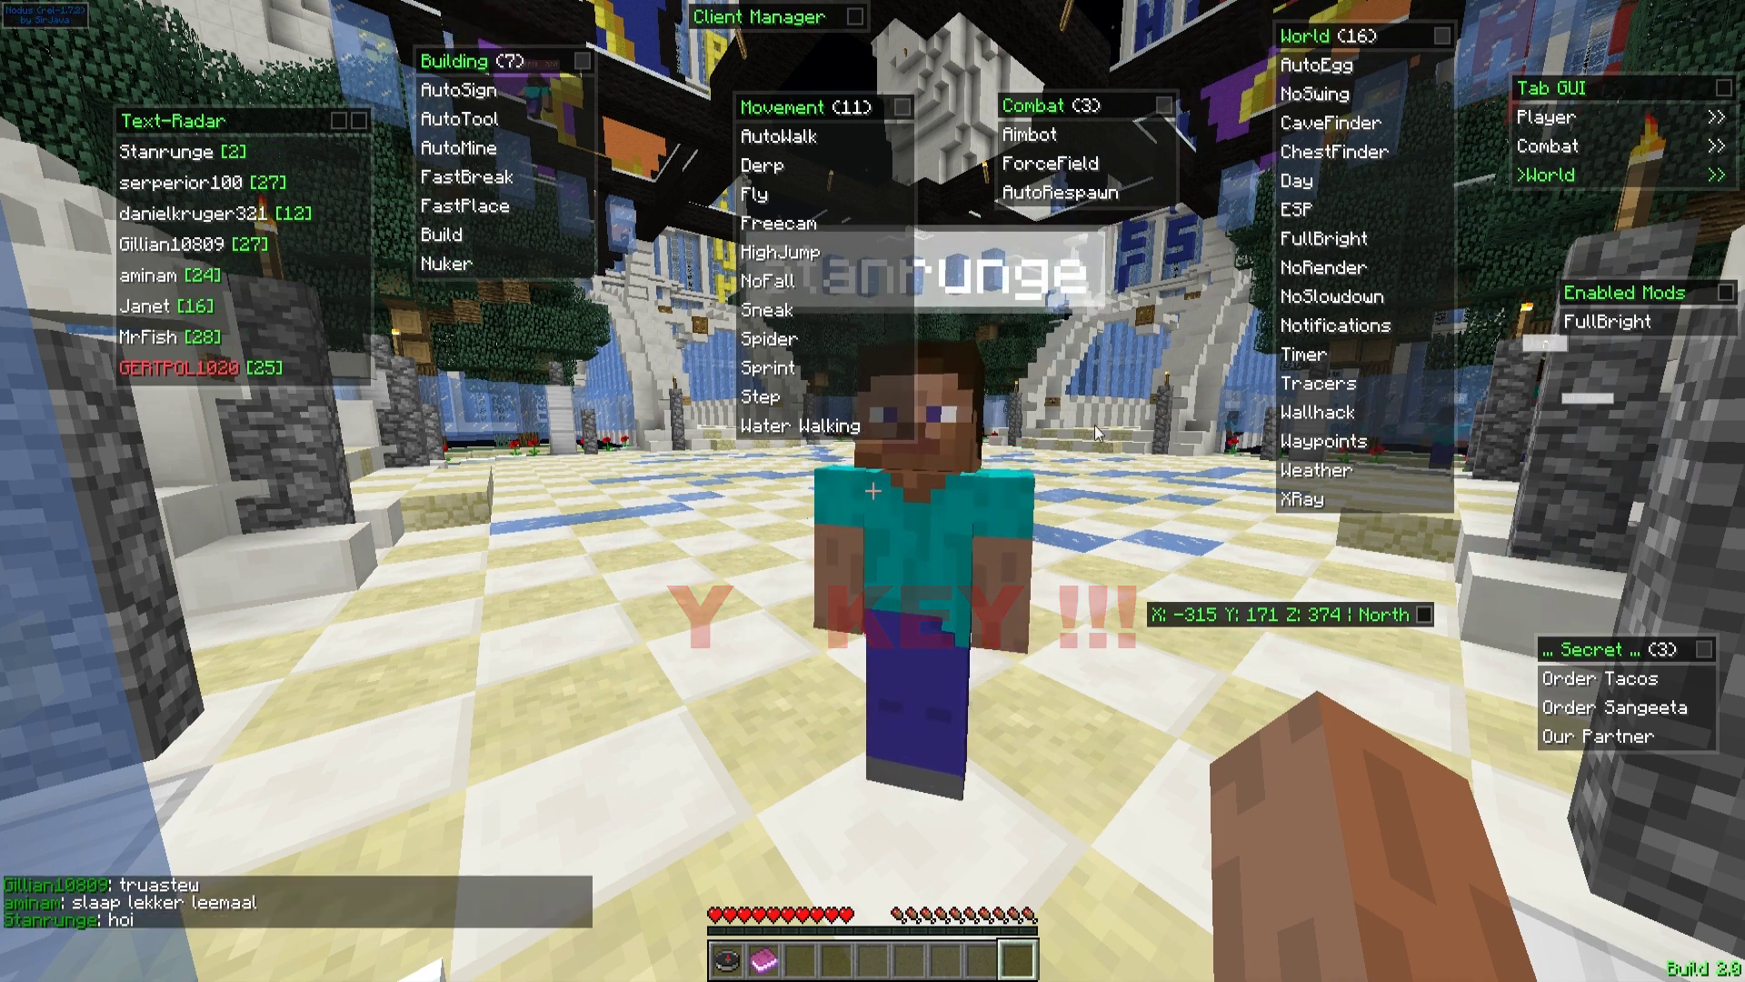
left_click_drag(463, 62, 503, 43)
left_click_drag(806, 102, 786, 86)
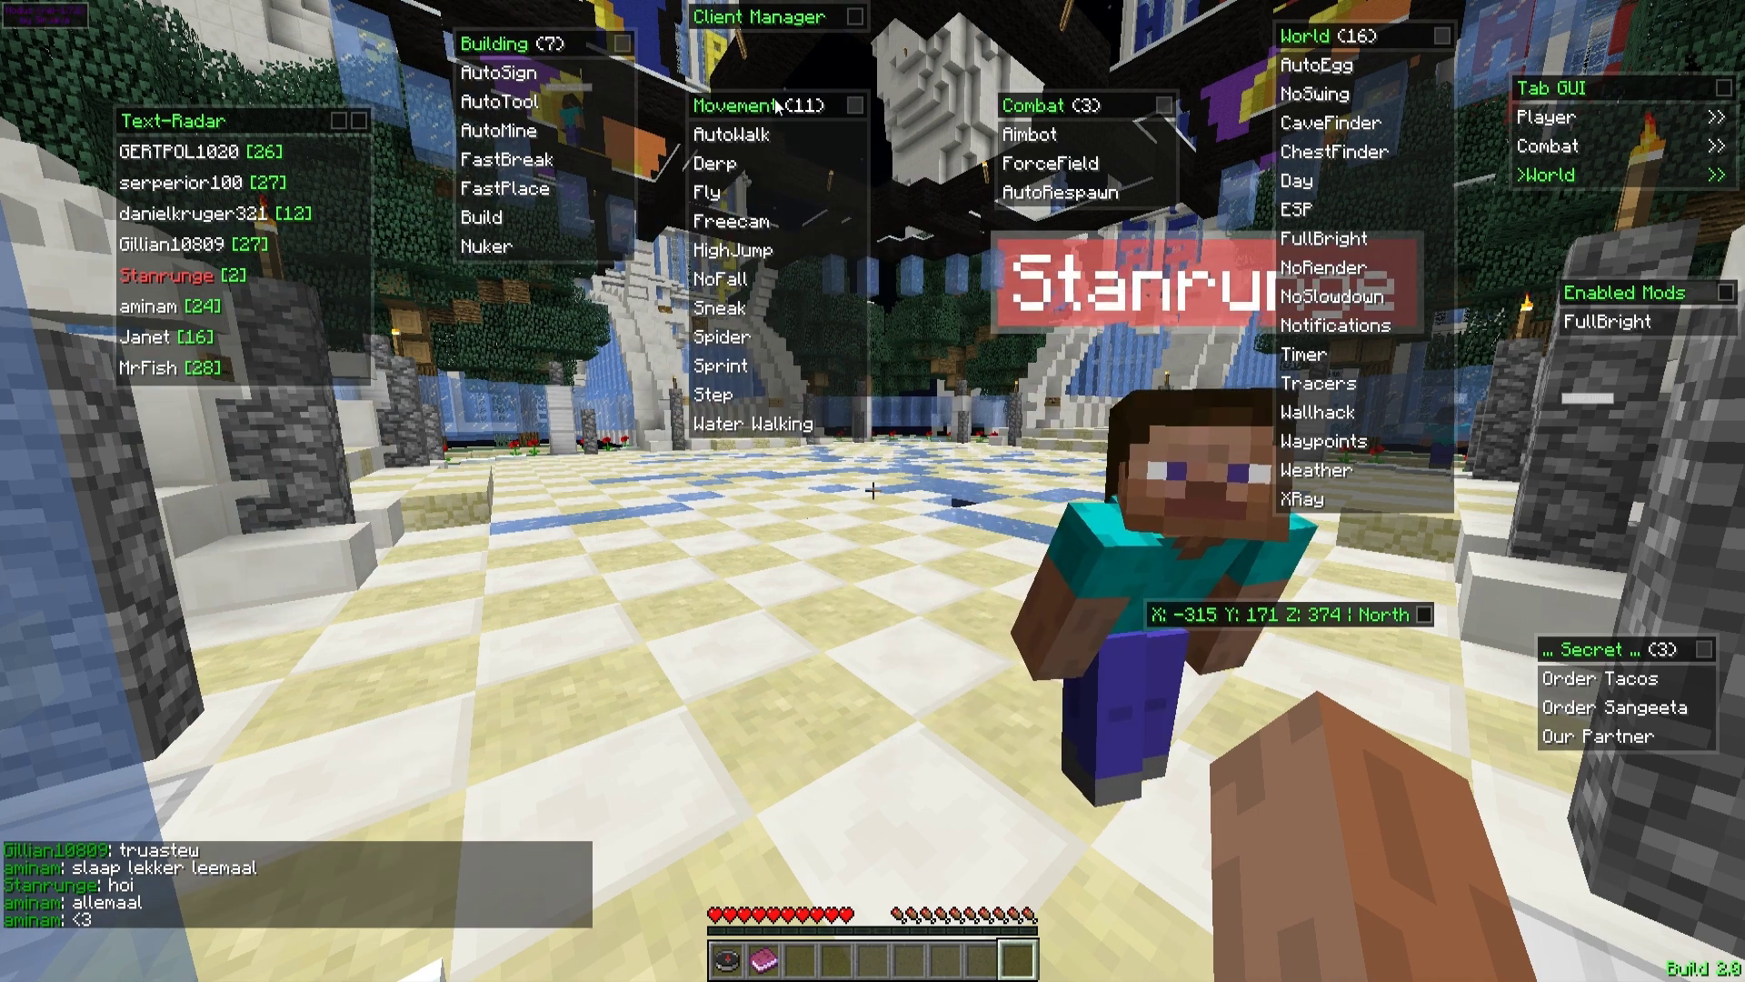
left_click_drag(1090, 109, 1060, 91)
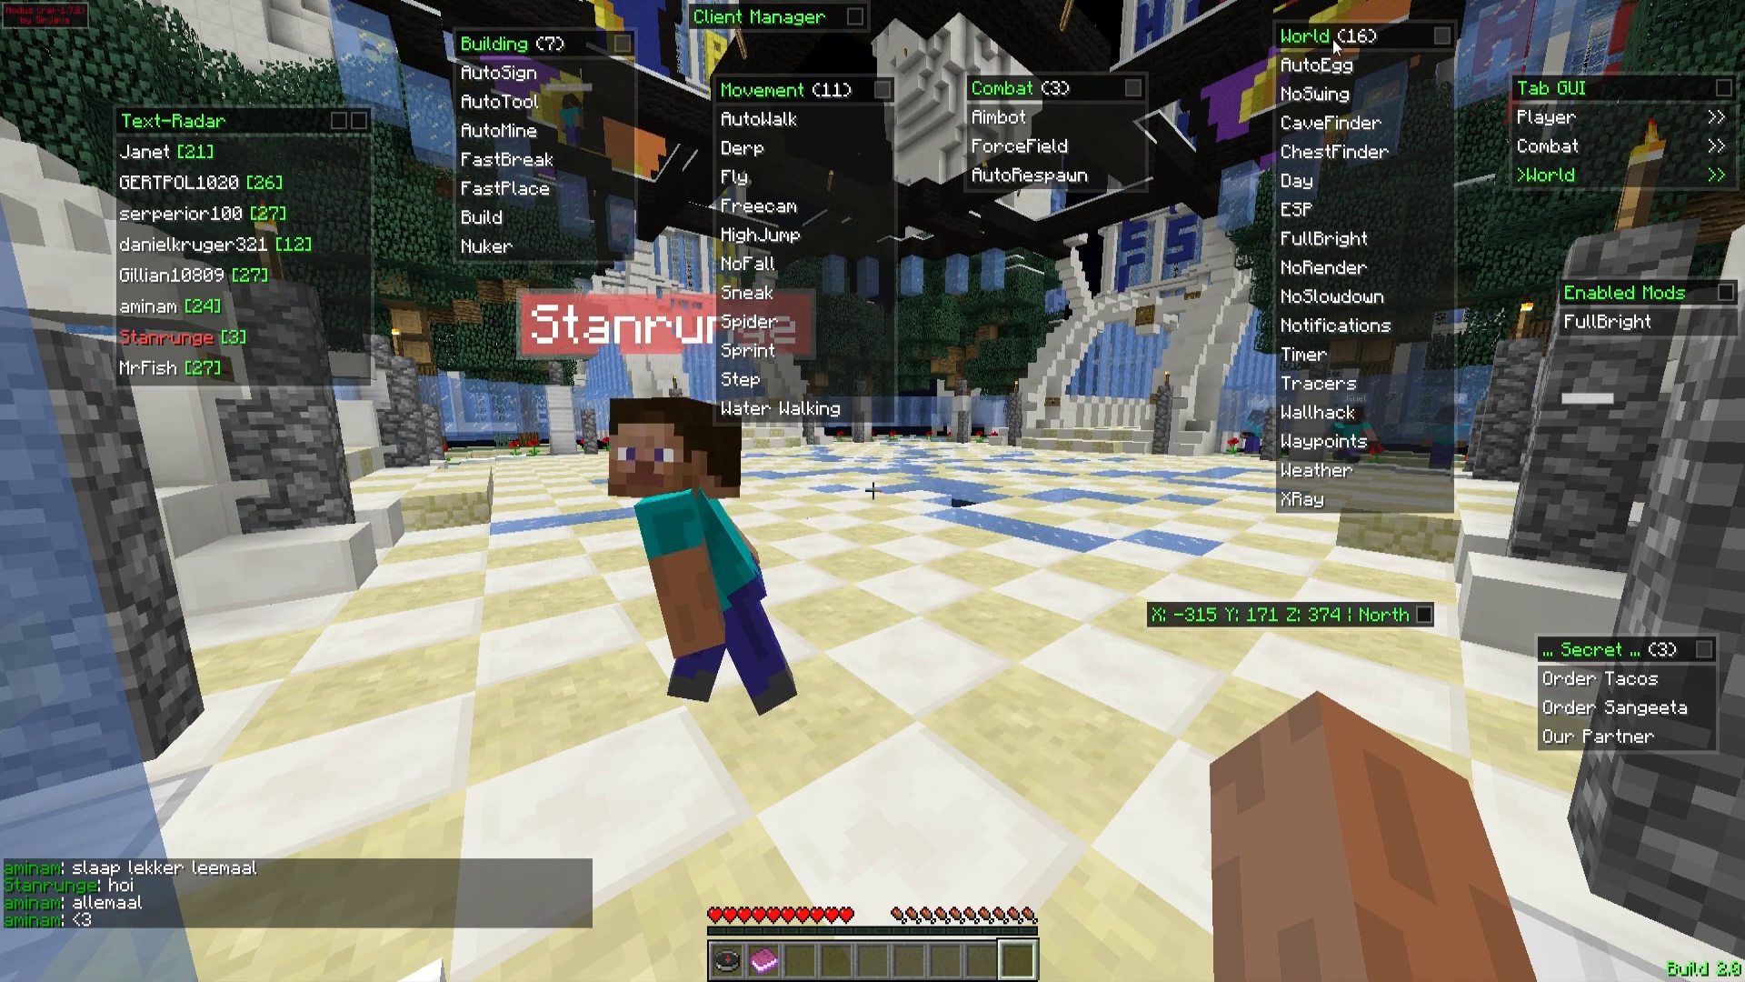
left_click_drag(1318, 35, 1284, 46)
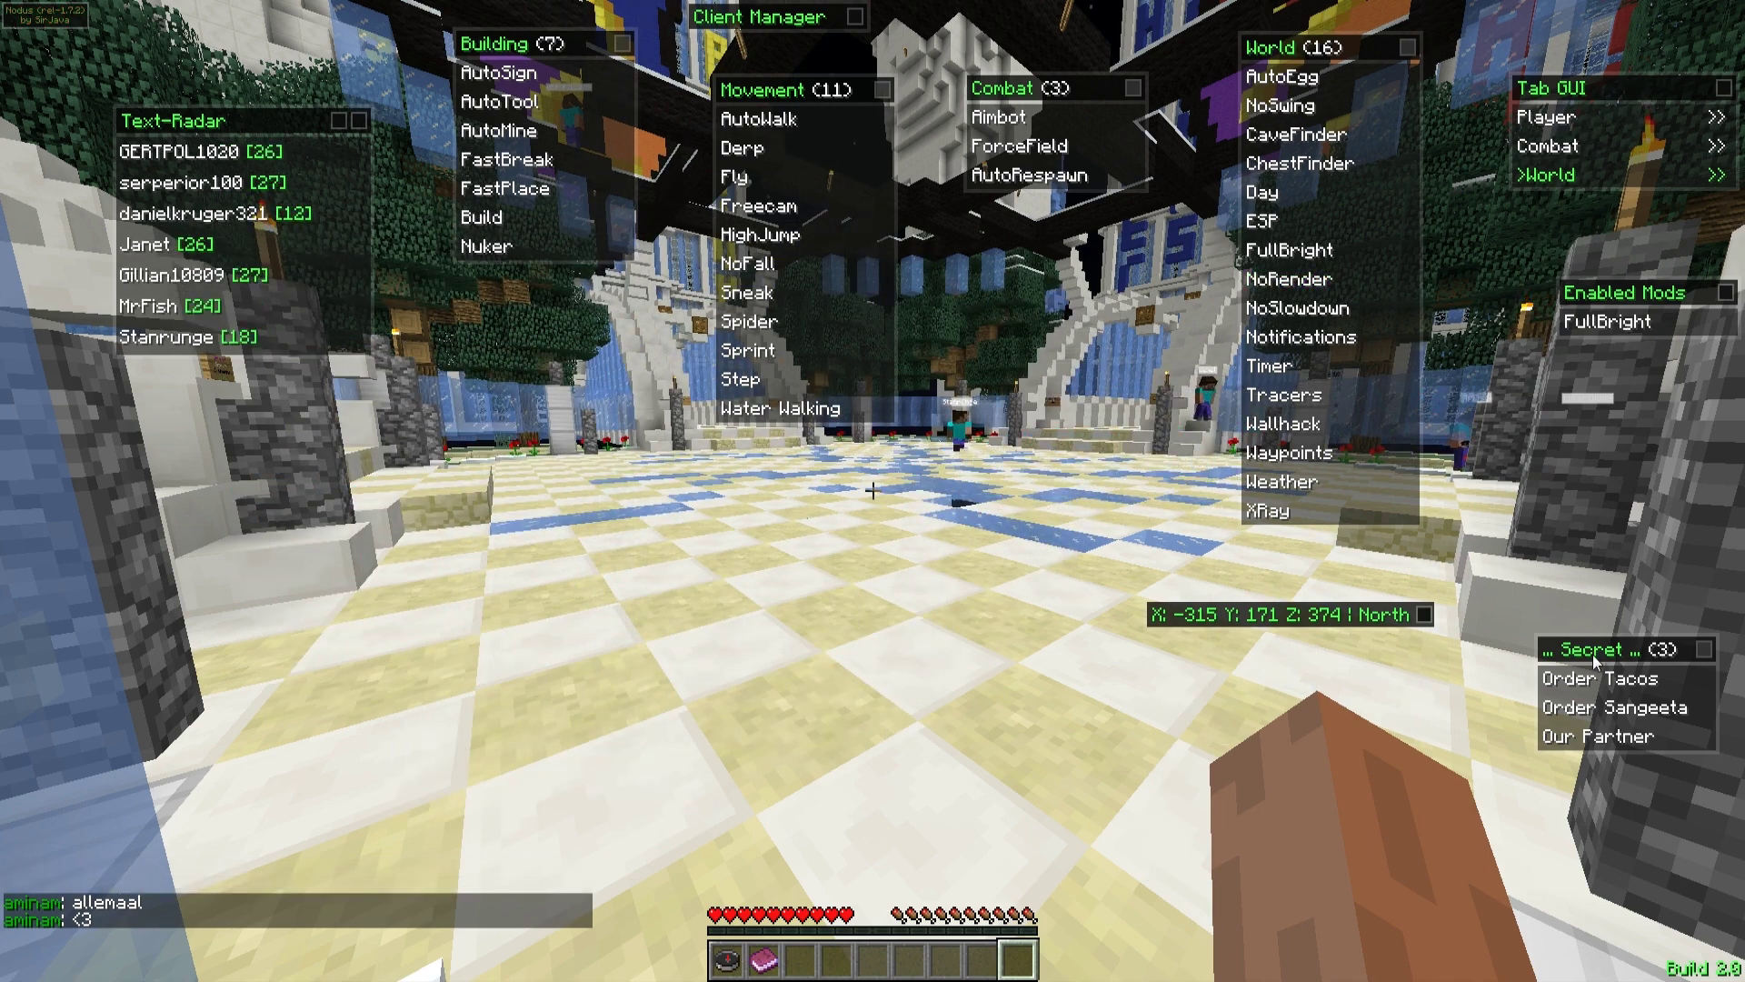
left_click_drag(1573, 659, 1636, 520)
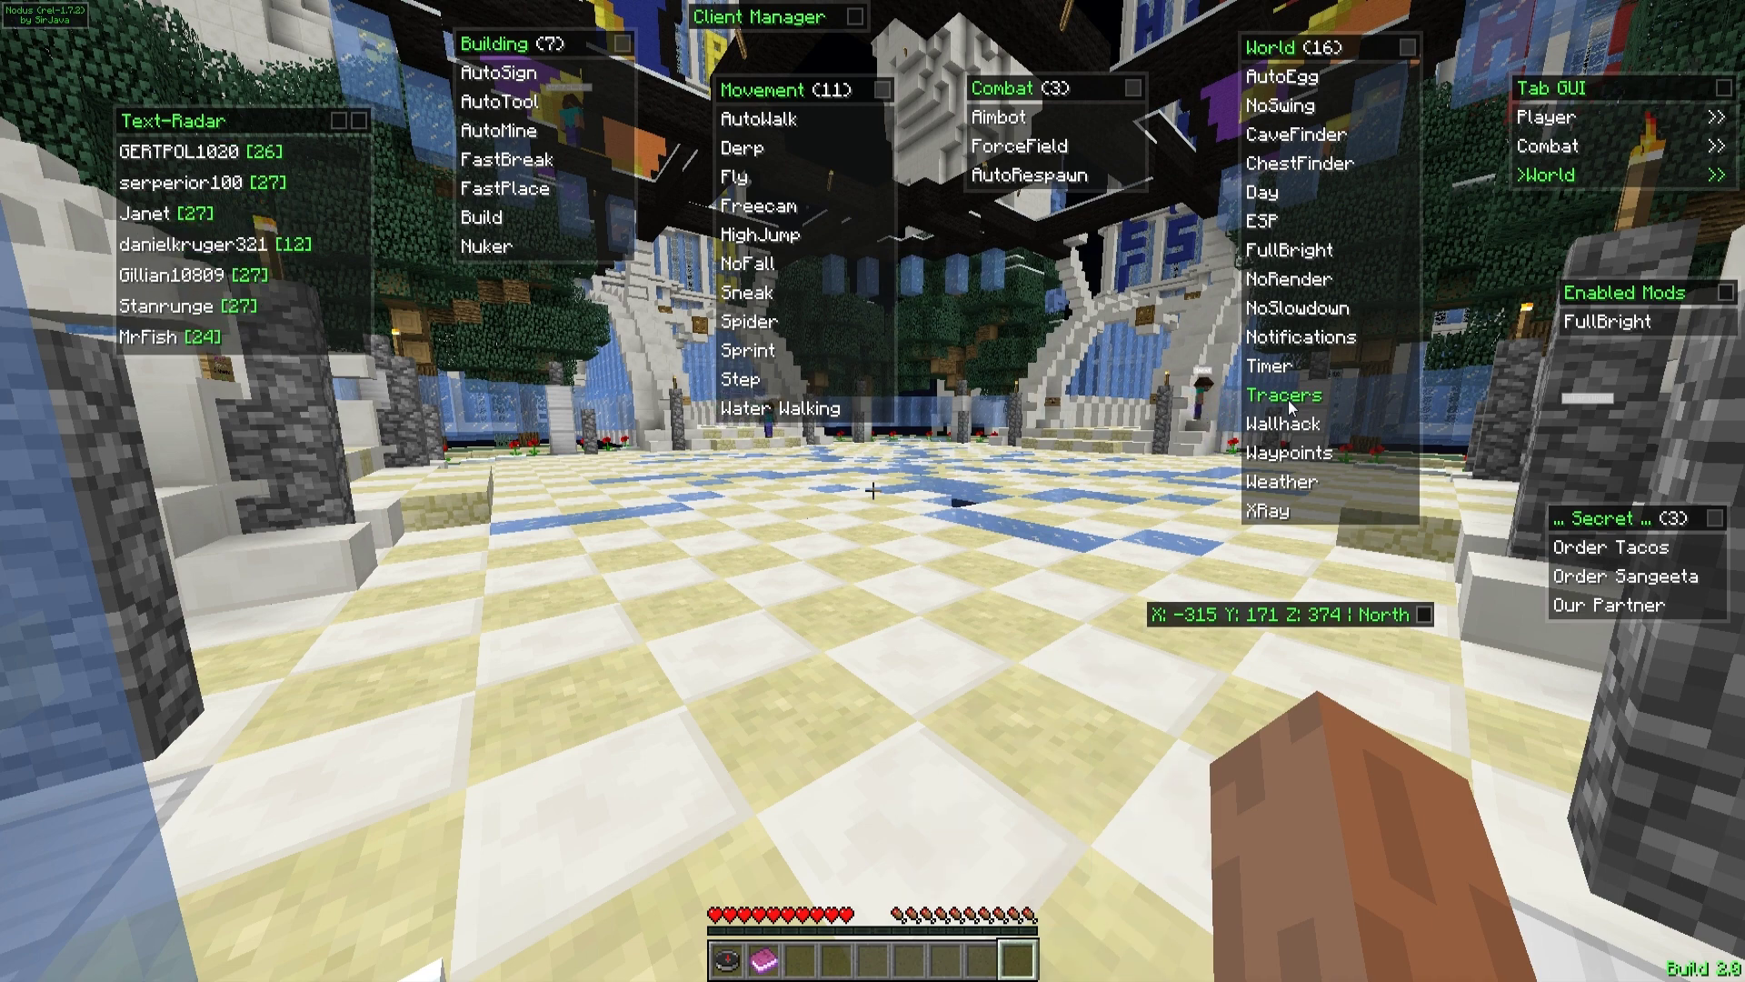
Try the ESP mod for players and switch it back off.
left_click(1282, 229)
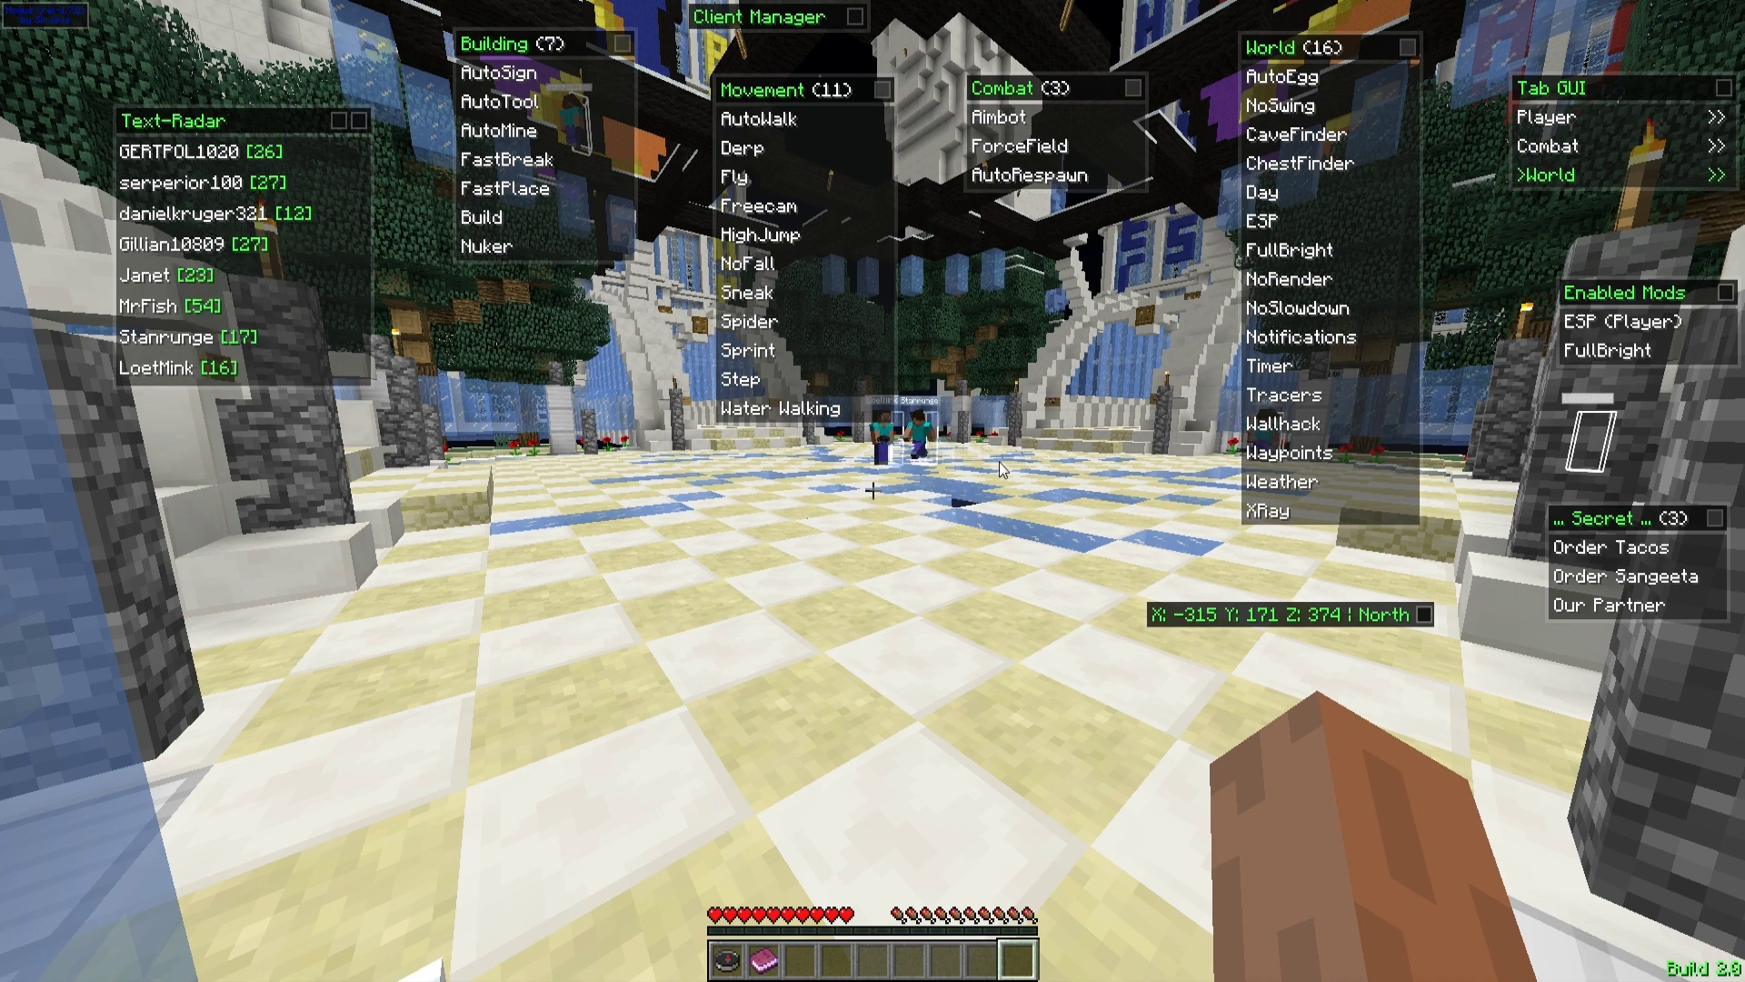
left_click(1277, 222)
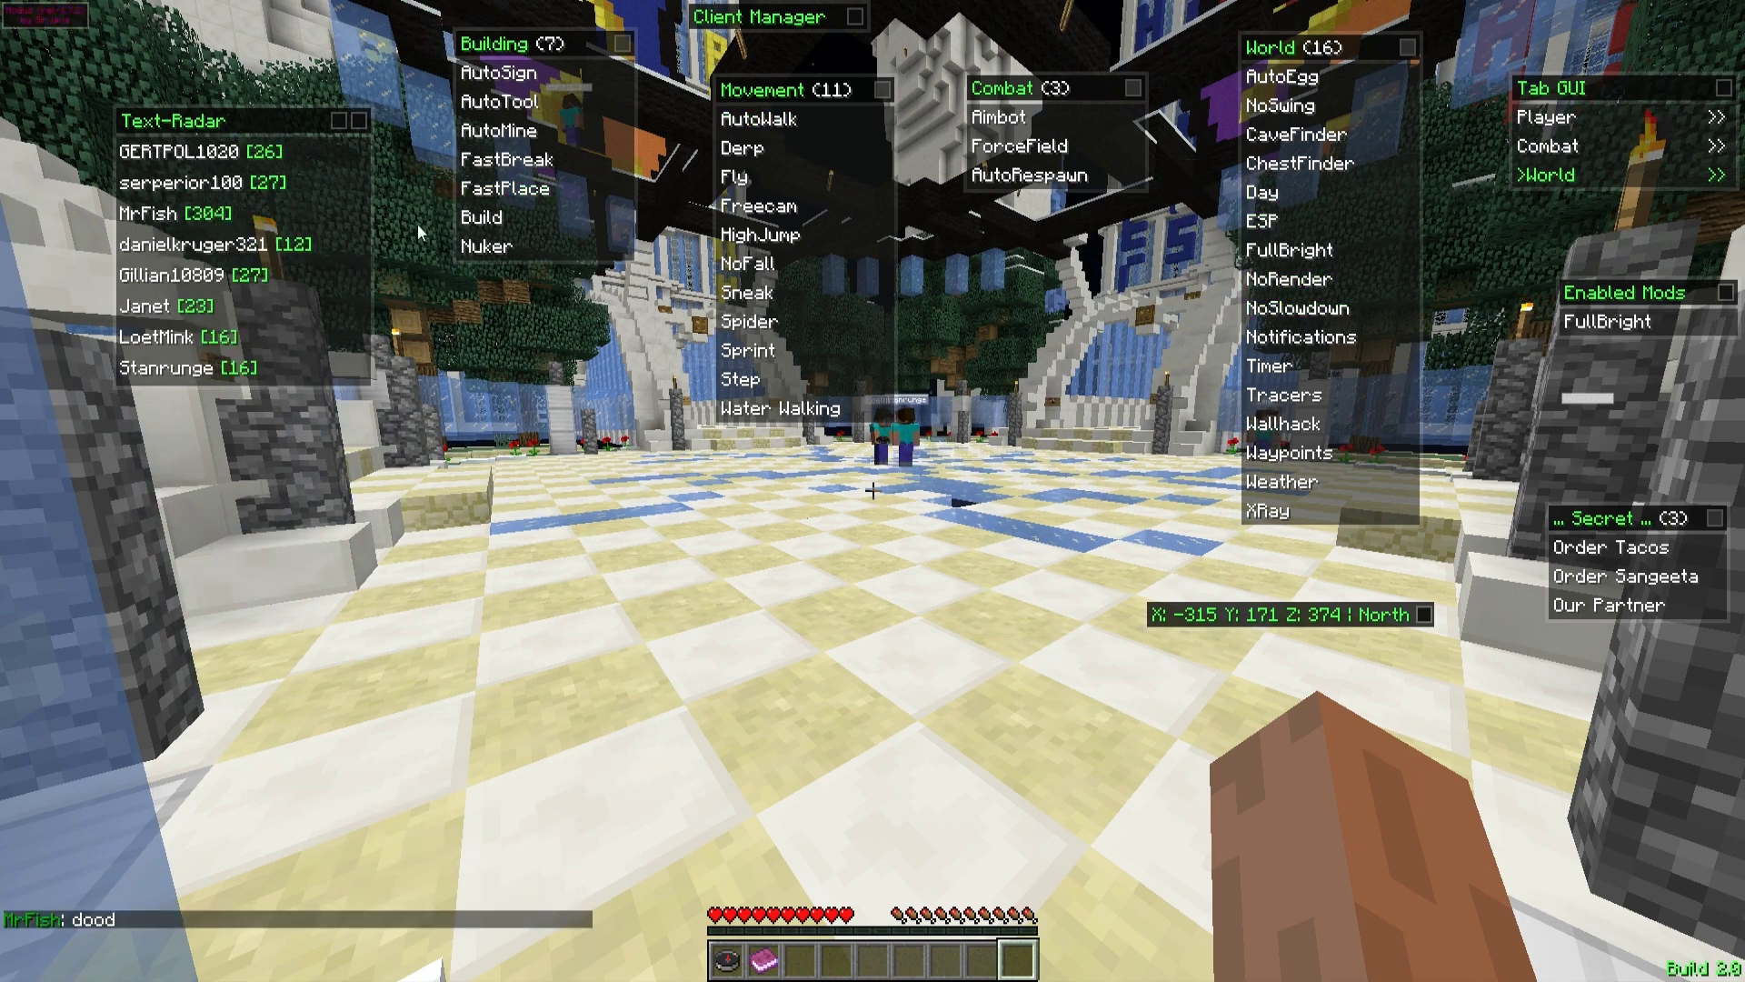
Move the Text-Radar panel into the corner of the game view and shift the coordinates panel lower, beside the player's hand.
left_click_drag(300, 127, 256, 120)
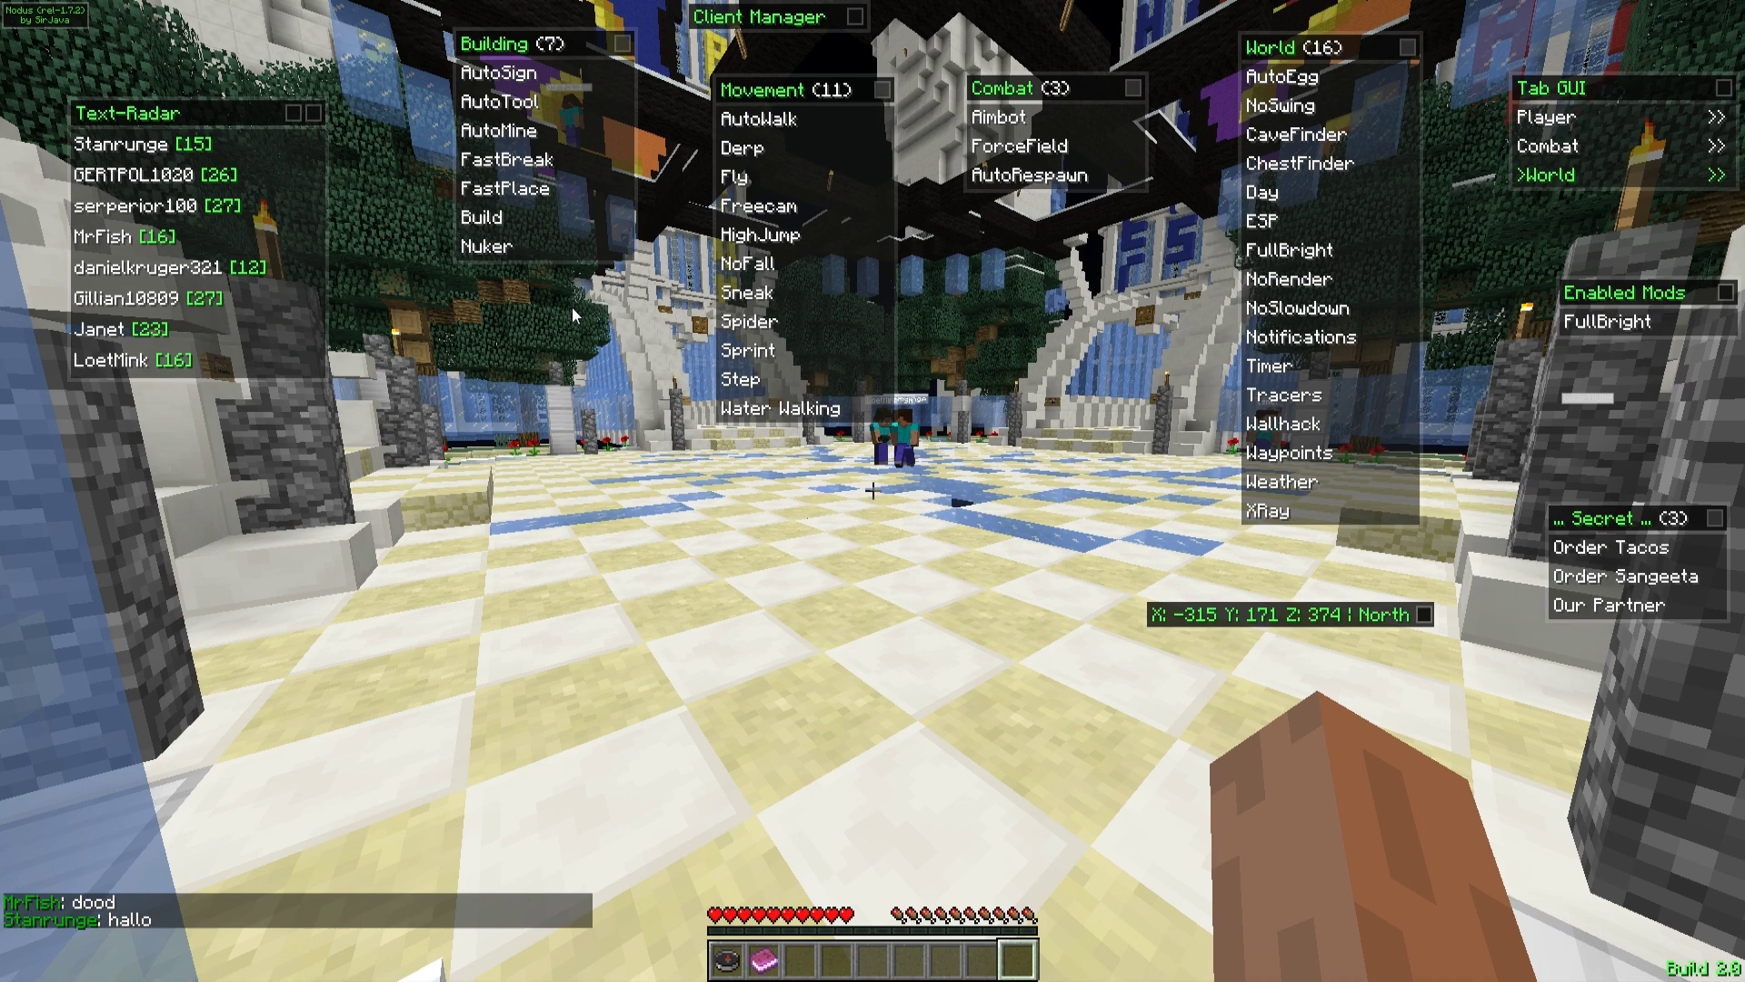
key("Escape")
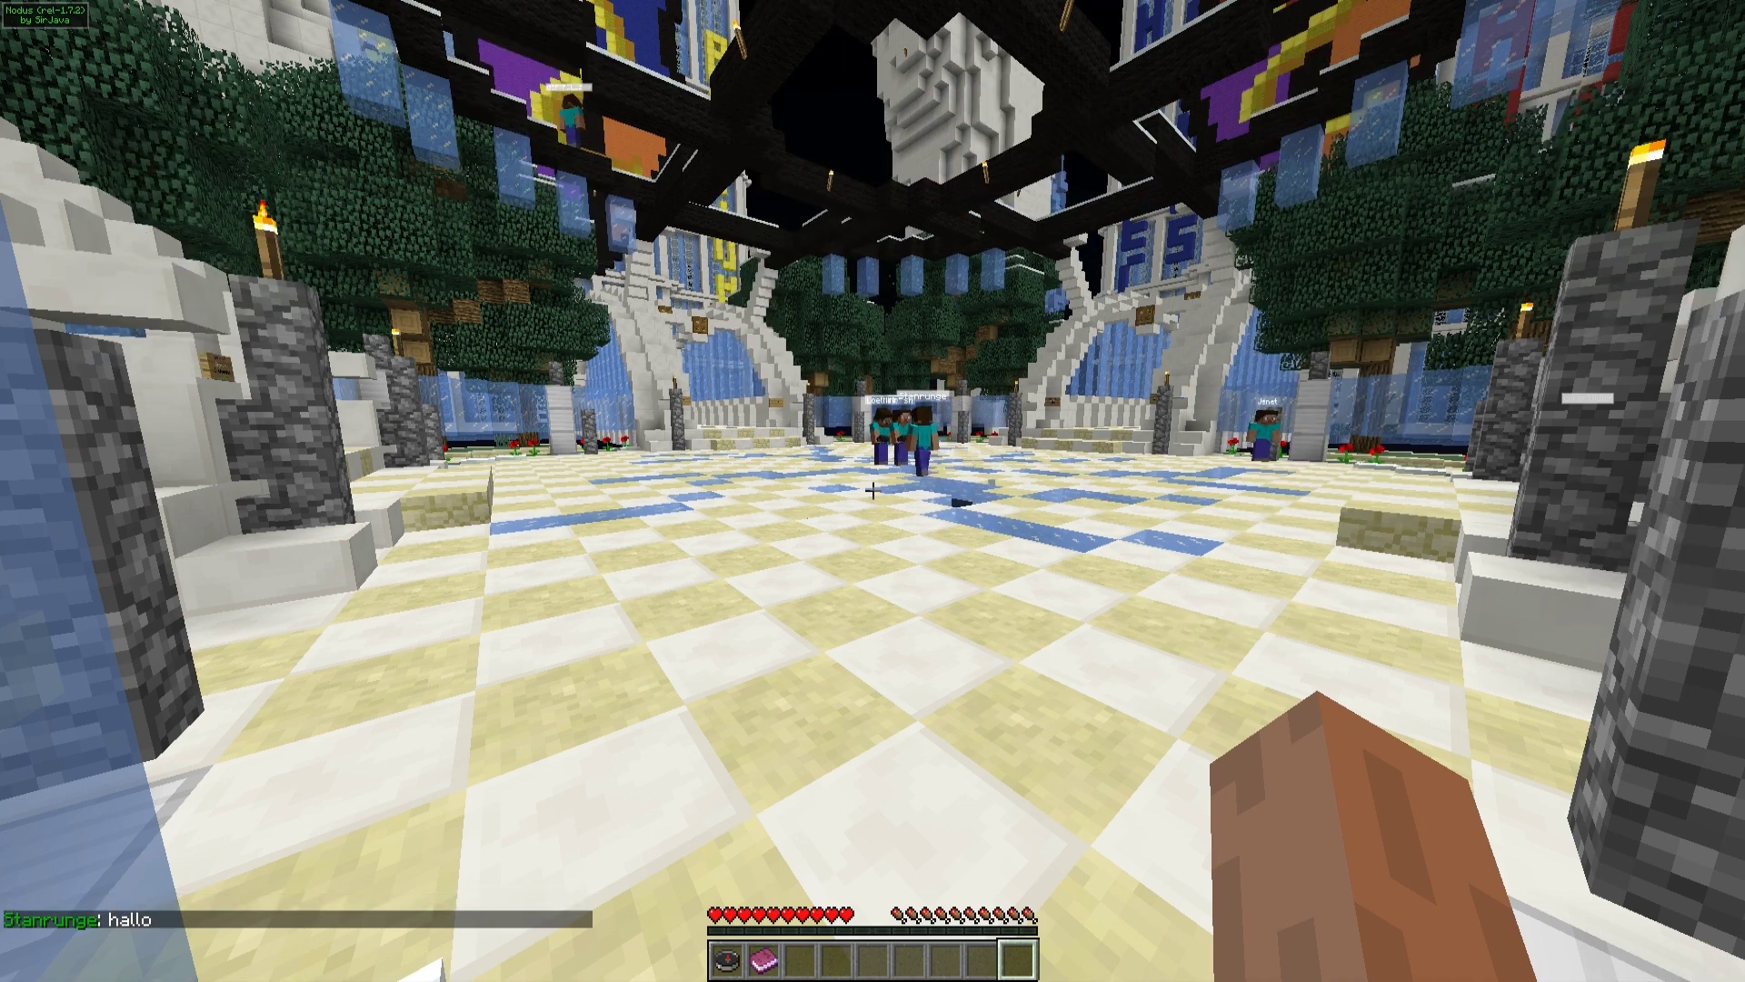
key("y")
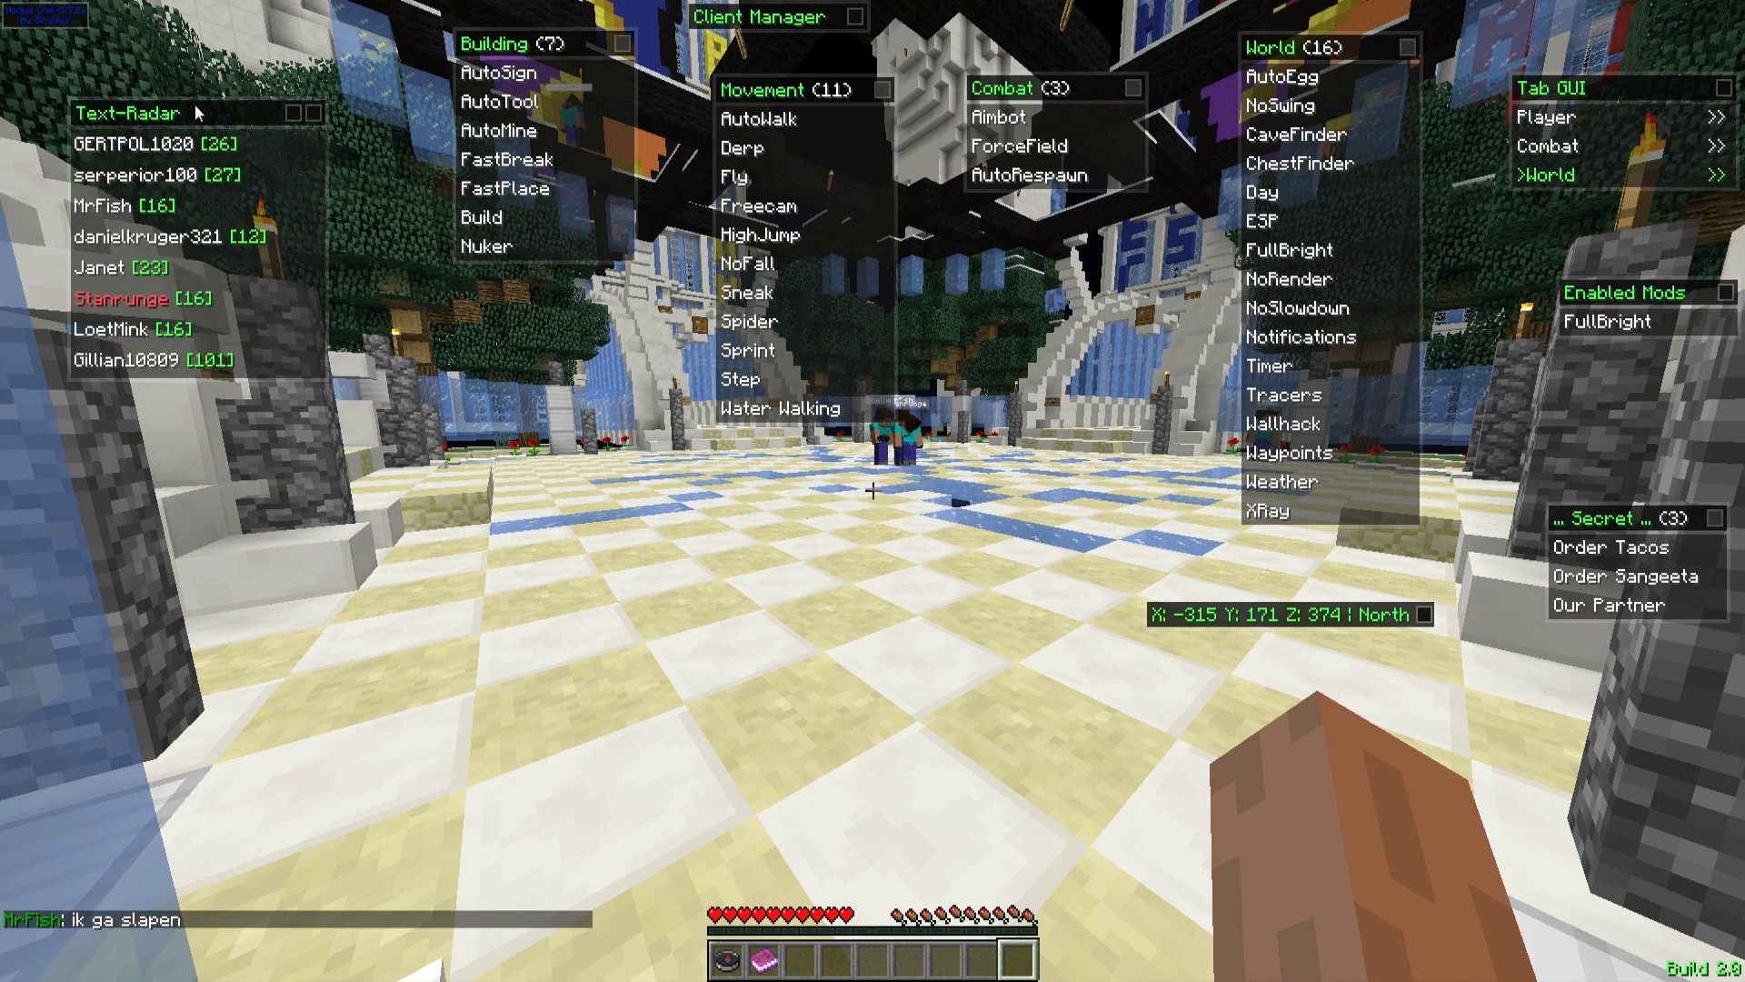
left_click_drag(164, 113, 141, 106)
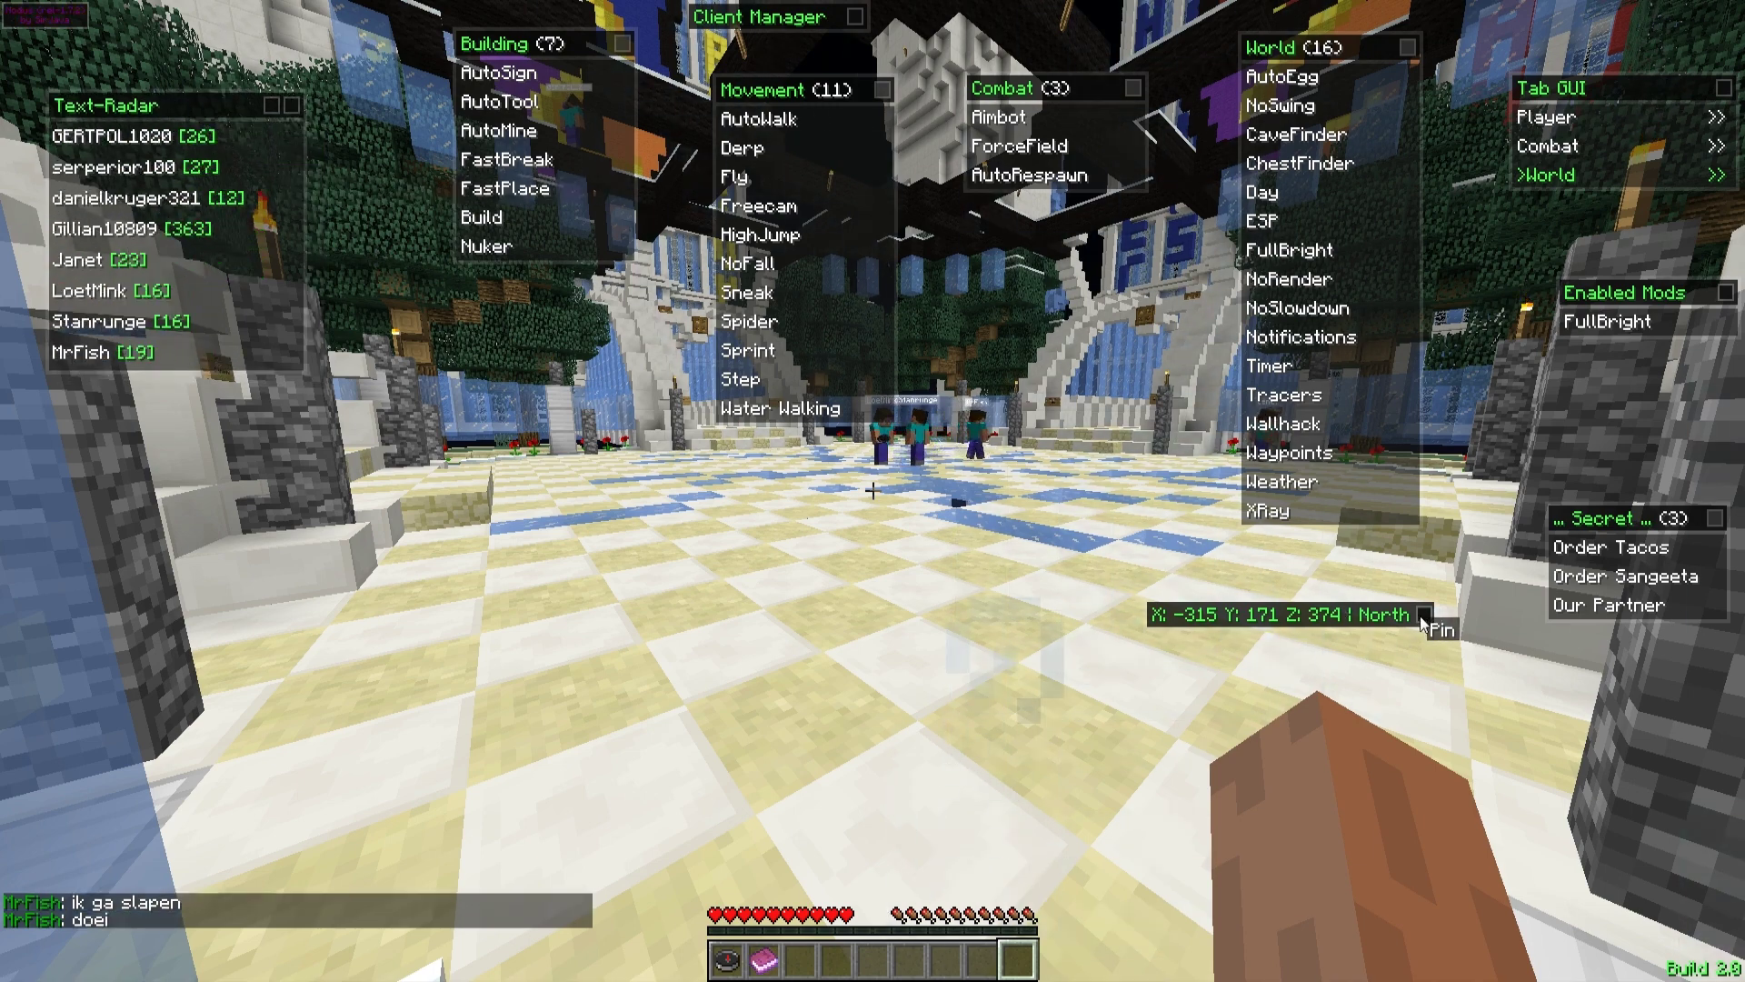
left_click_drag(1373, 623, 1467, 717)
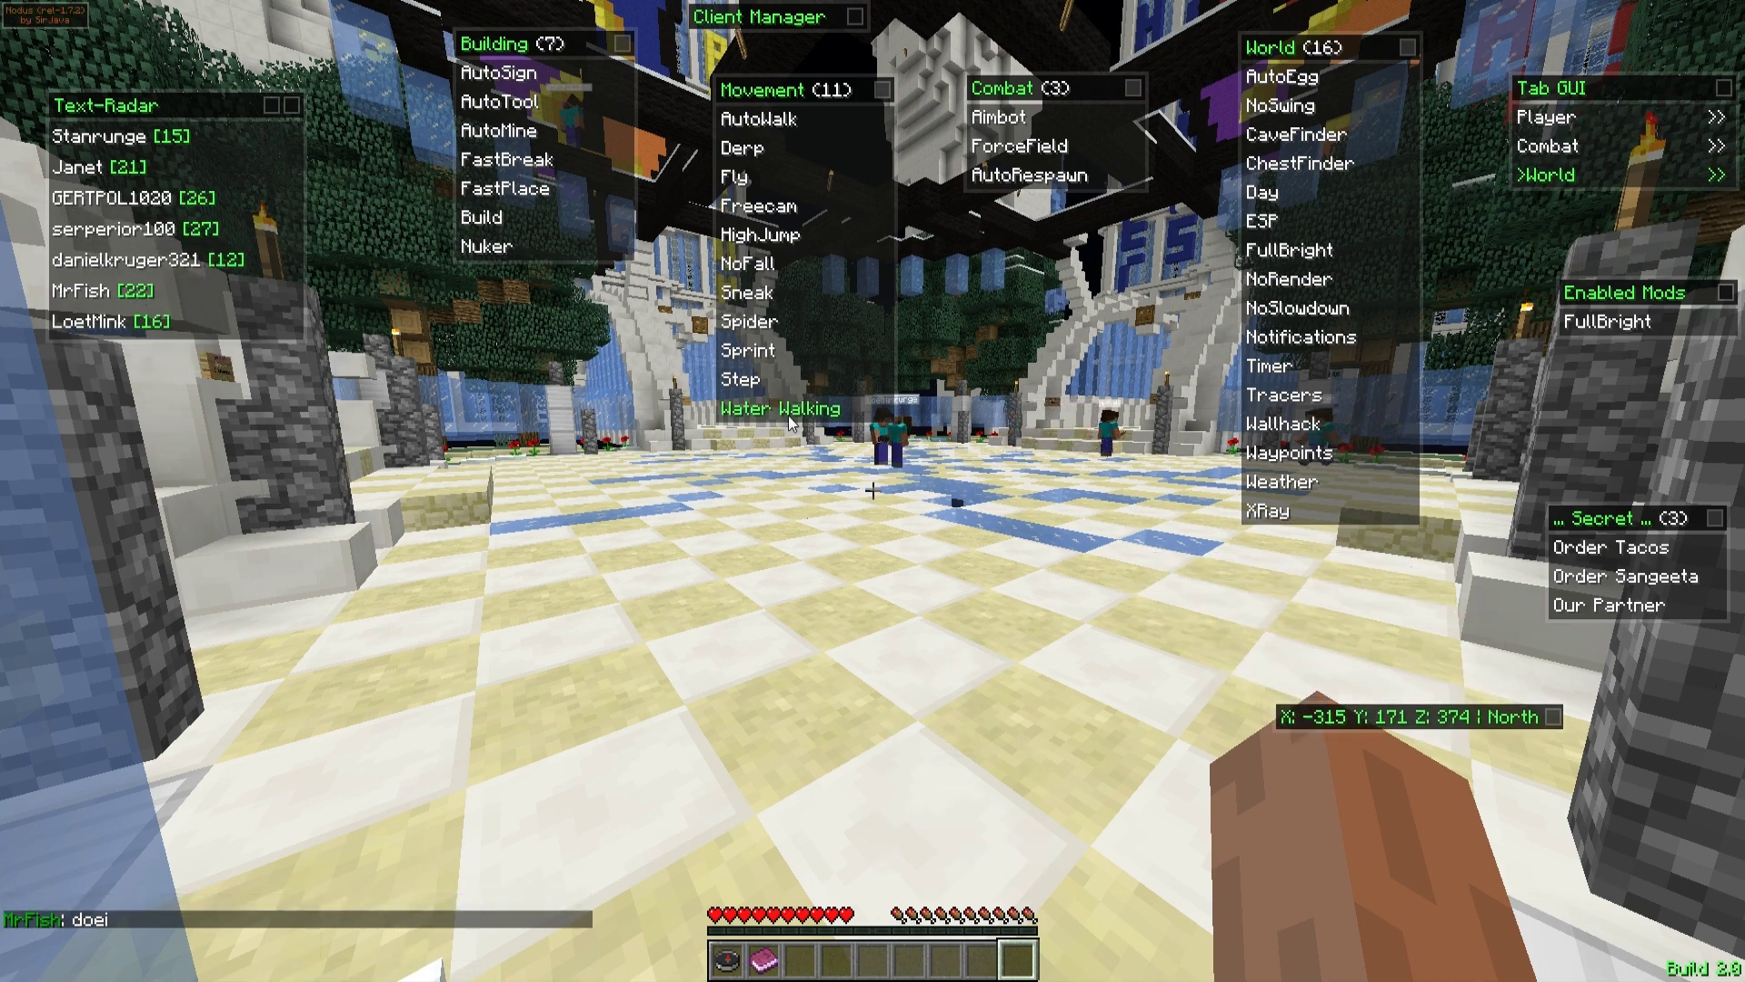
left_click_drag(259, 107, 225, 88)
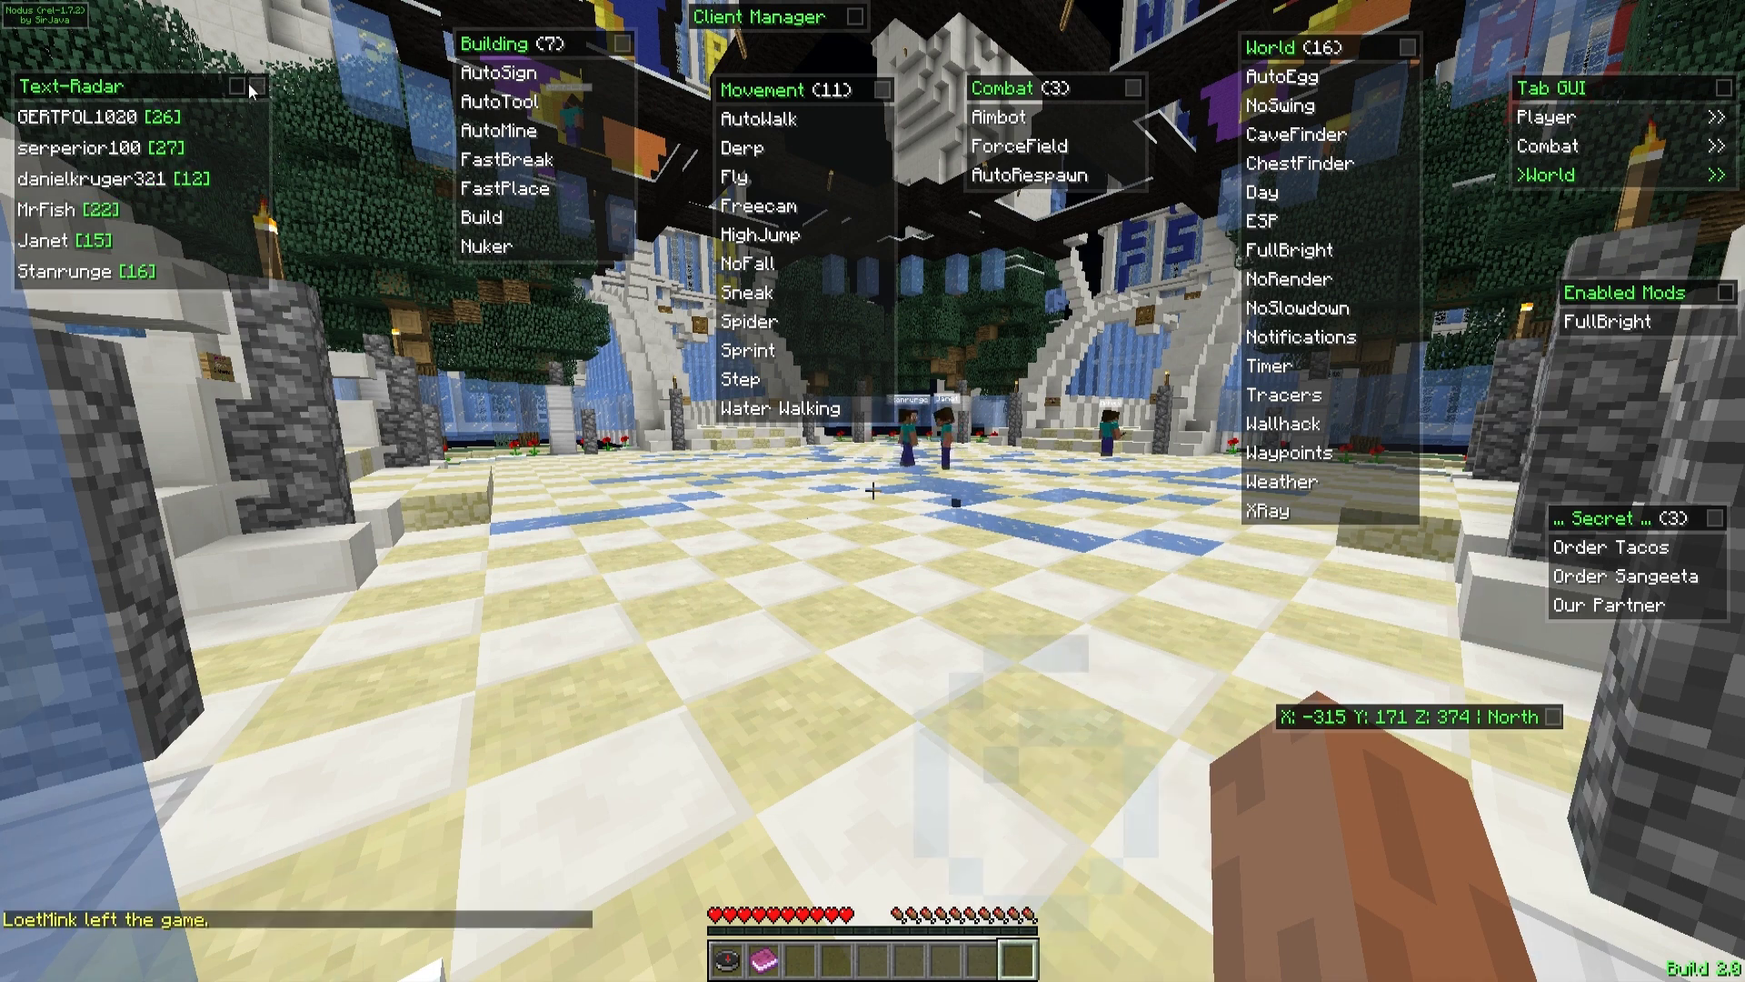
Try the radar's map mode, return it to Text-Radar, and close the mod menu with the radar and coordinates panels pinned.
left_click(236, 89)
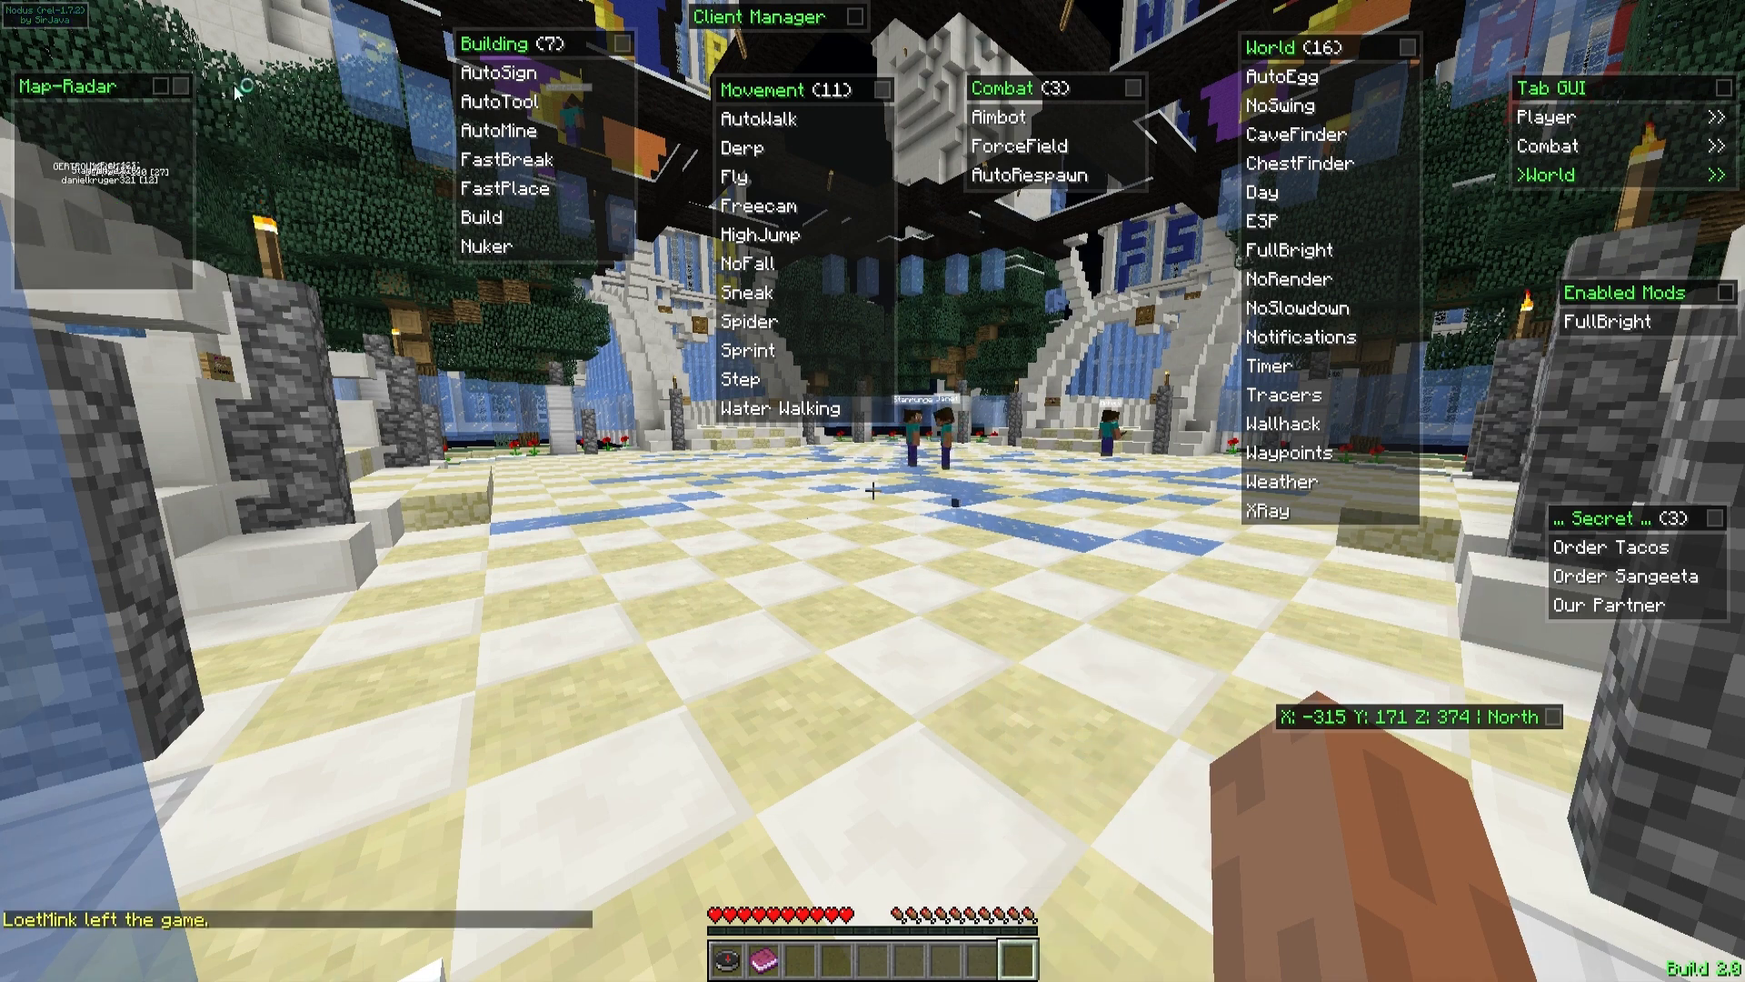
left_click(164, 88)
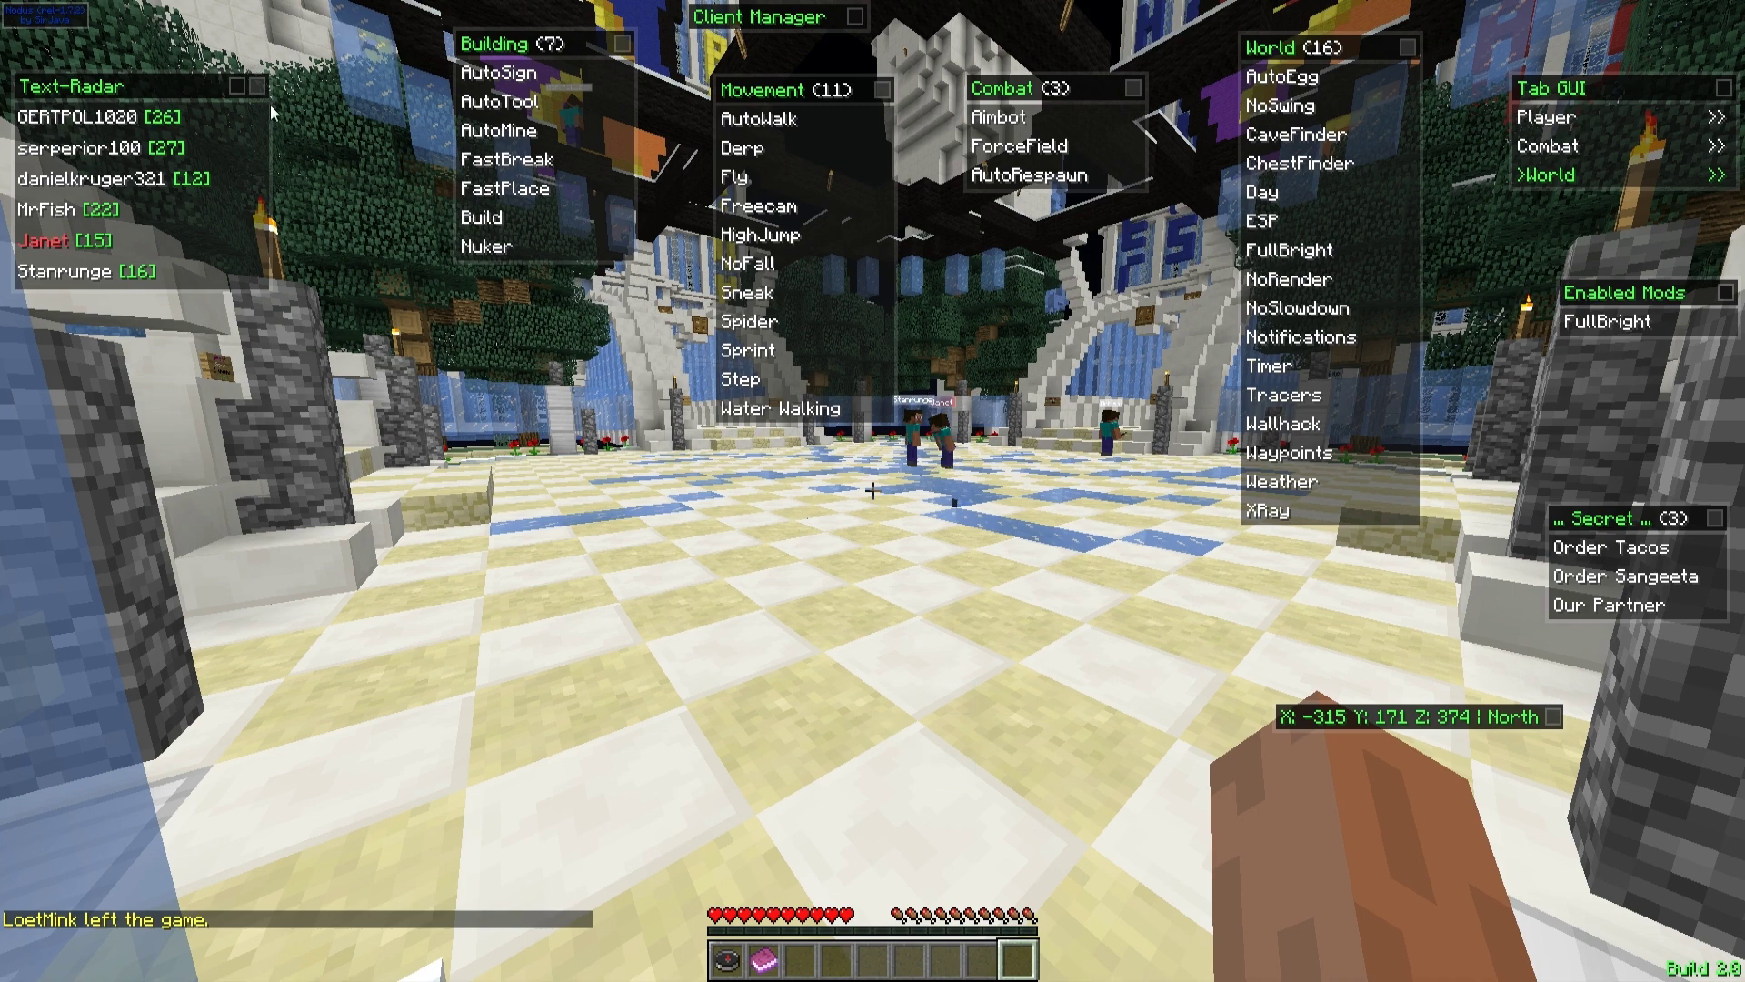
left_click(745, 176)
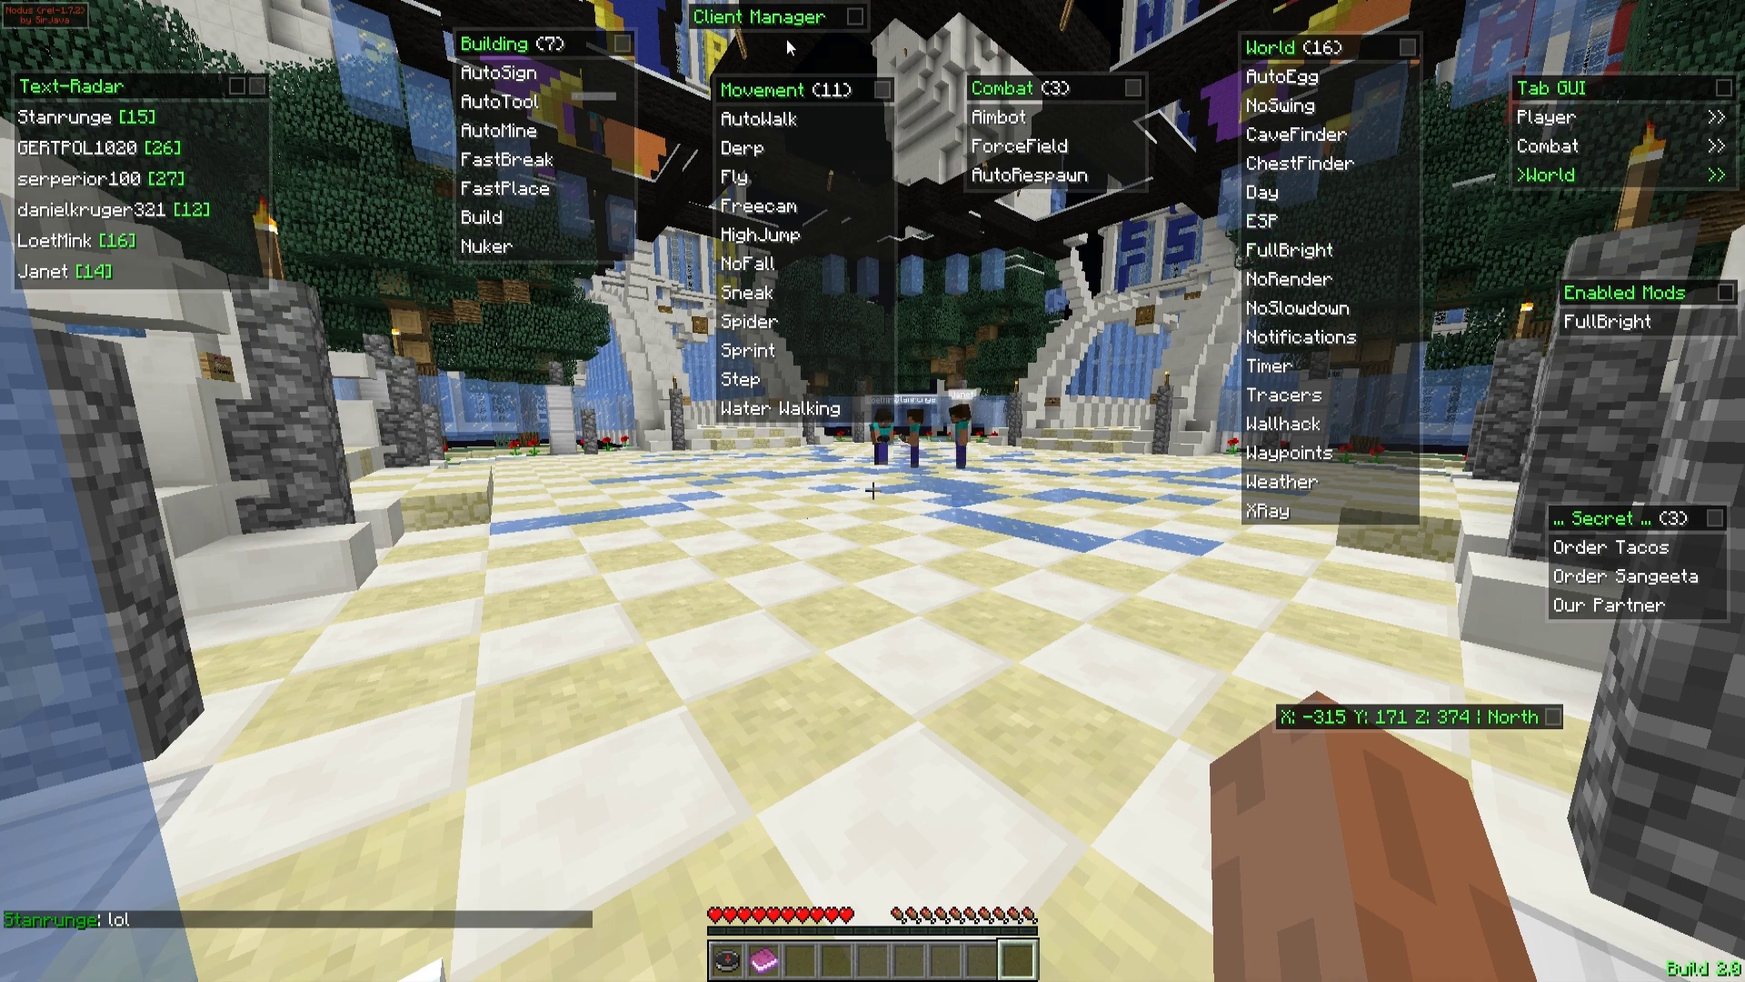
key("Escape")
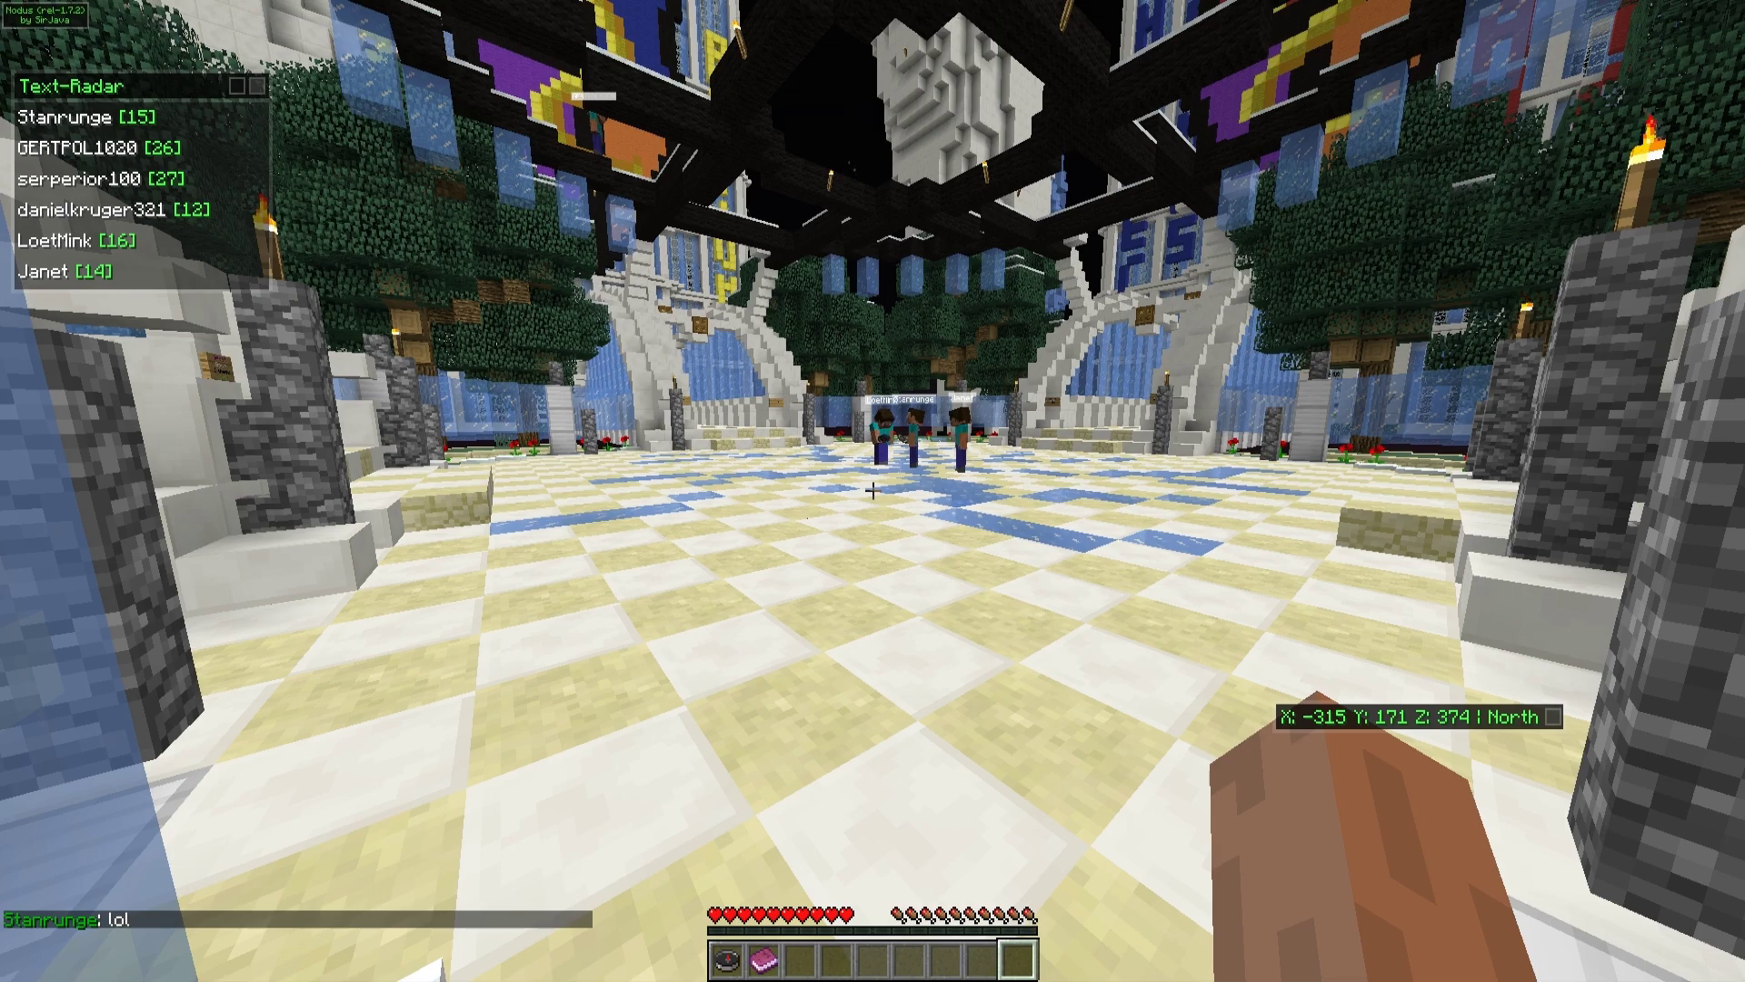
Walk around the server plaza while testing XRay on and off, and reopen the Nodus mod menu.
key("w")
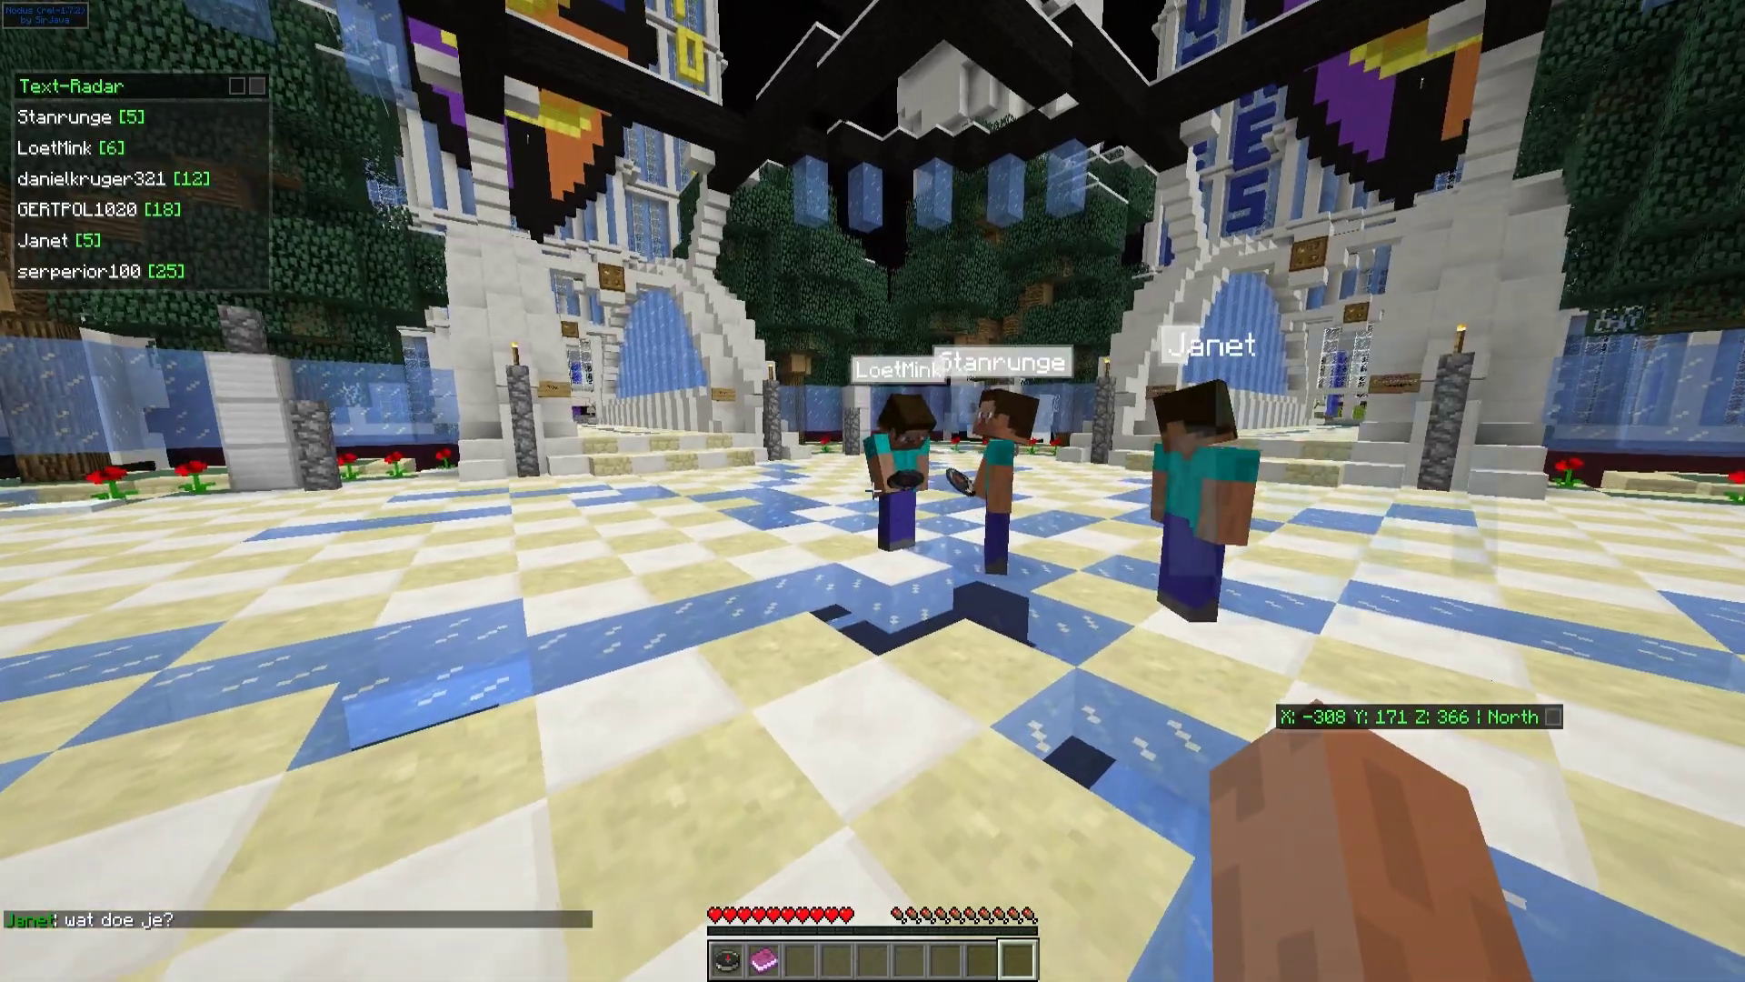
key("x")
key("x")
key("s")
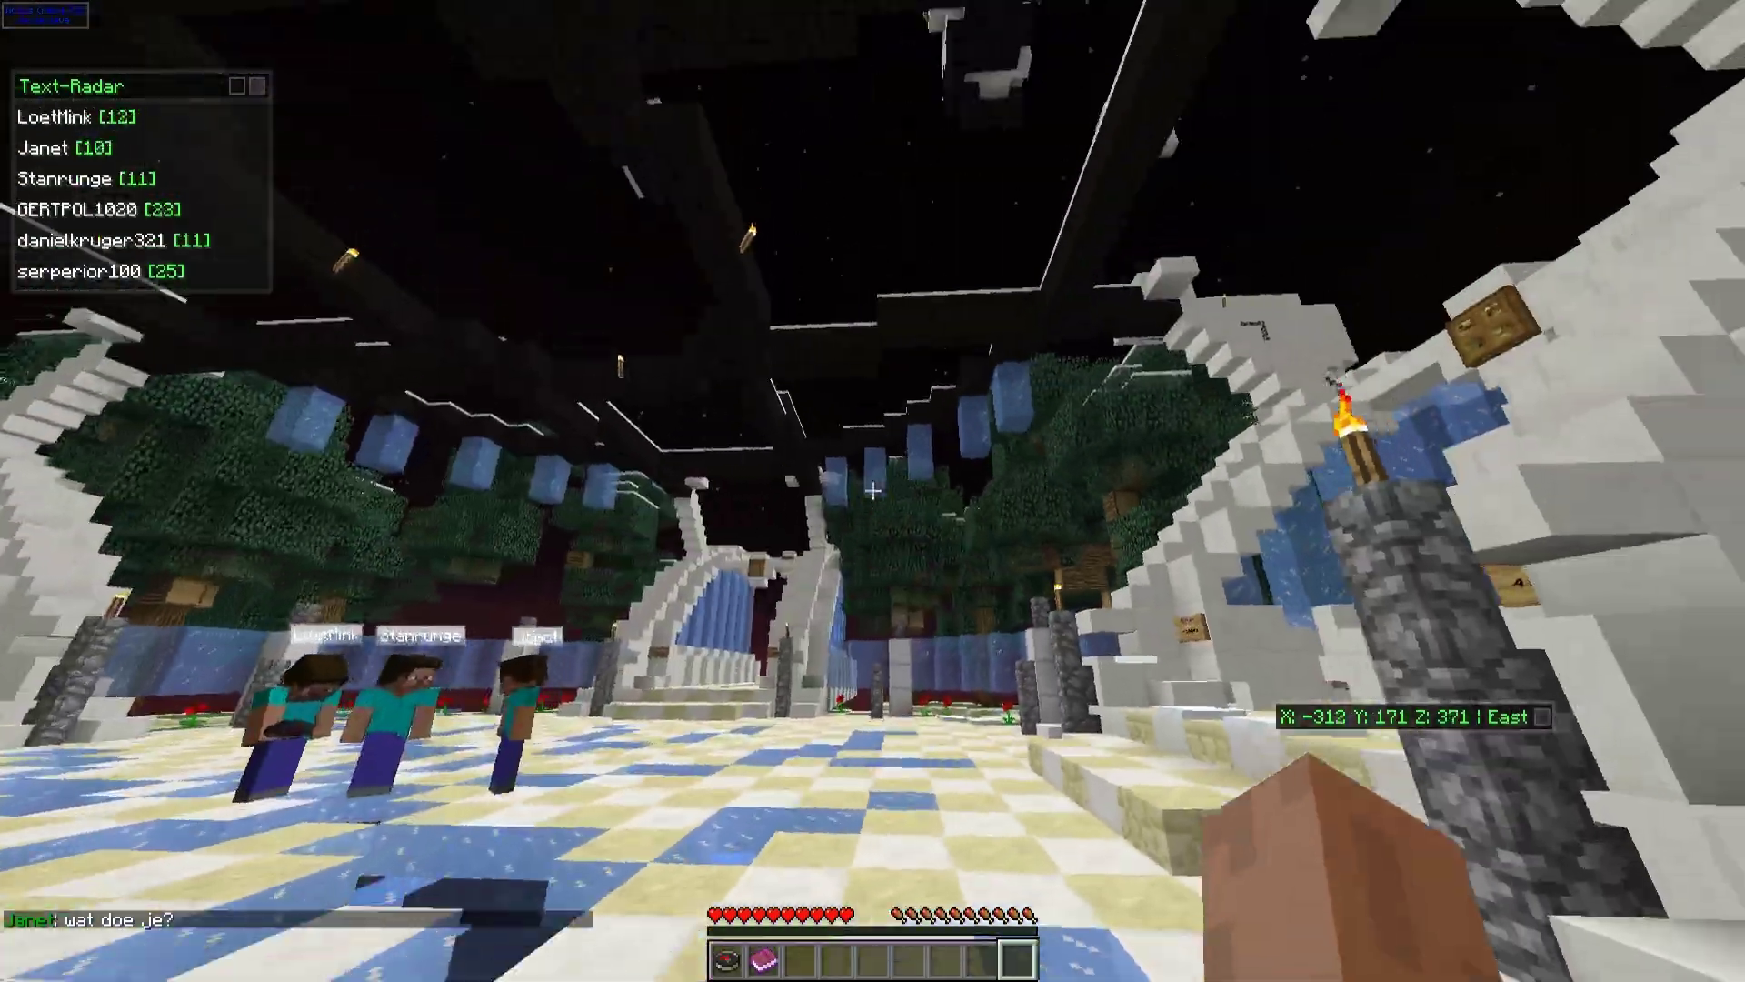
key("w")
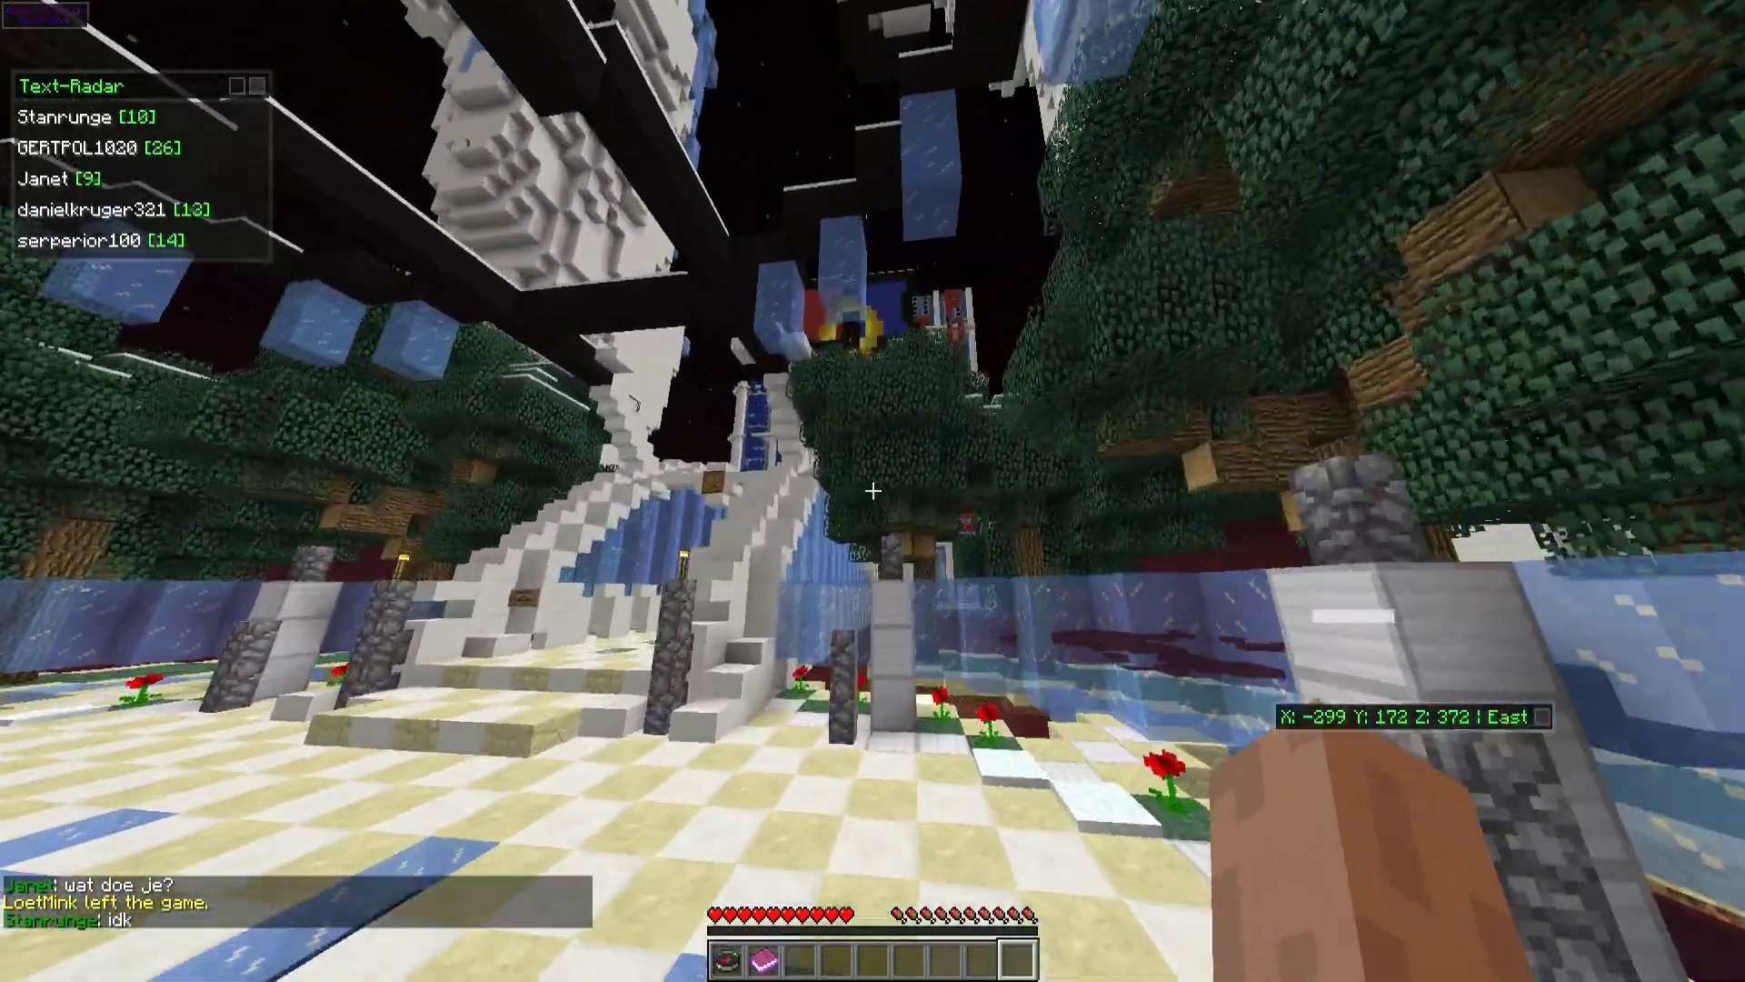
key("w")
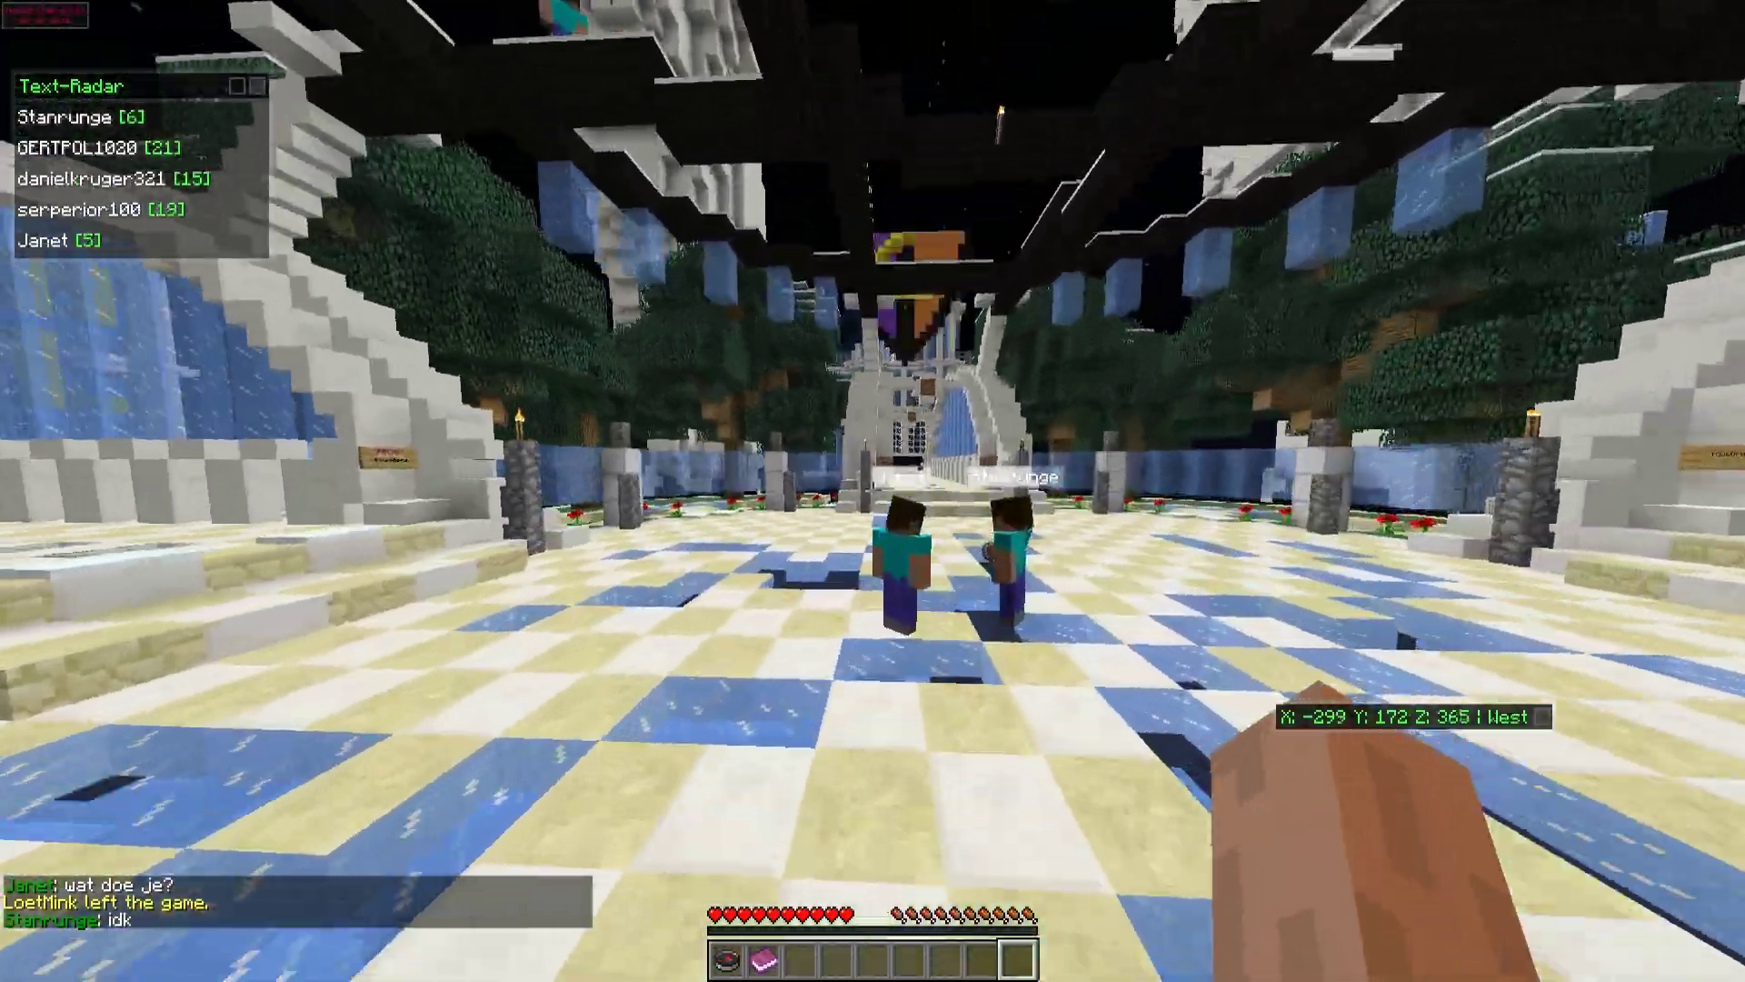
key("w")
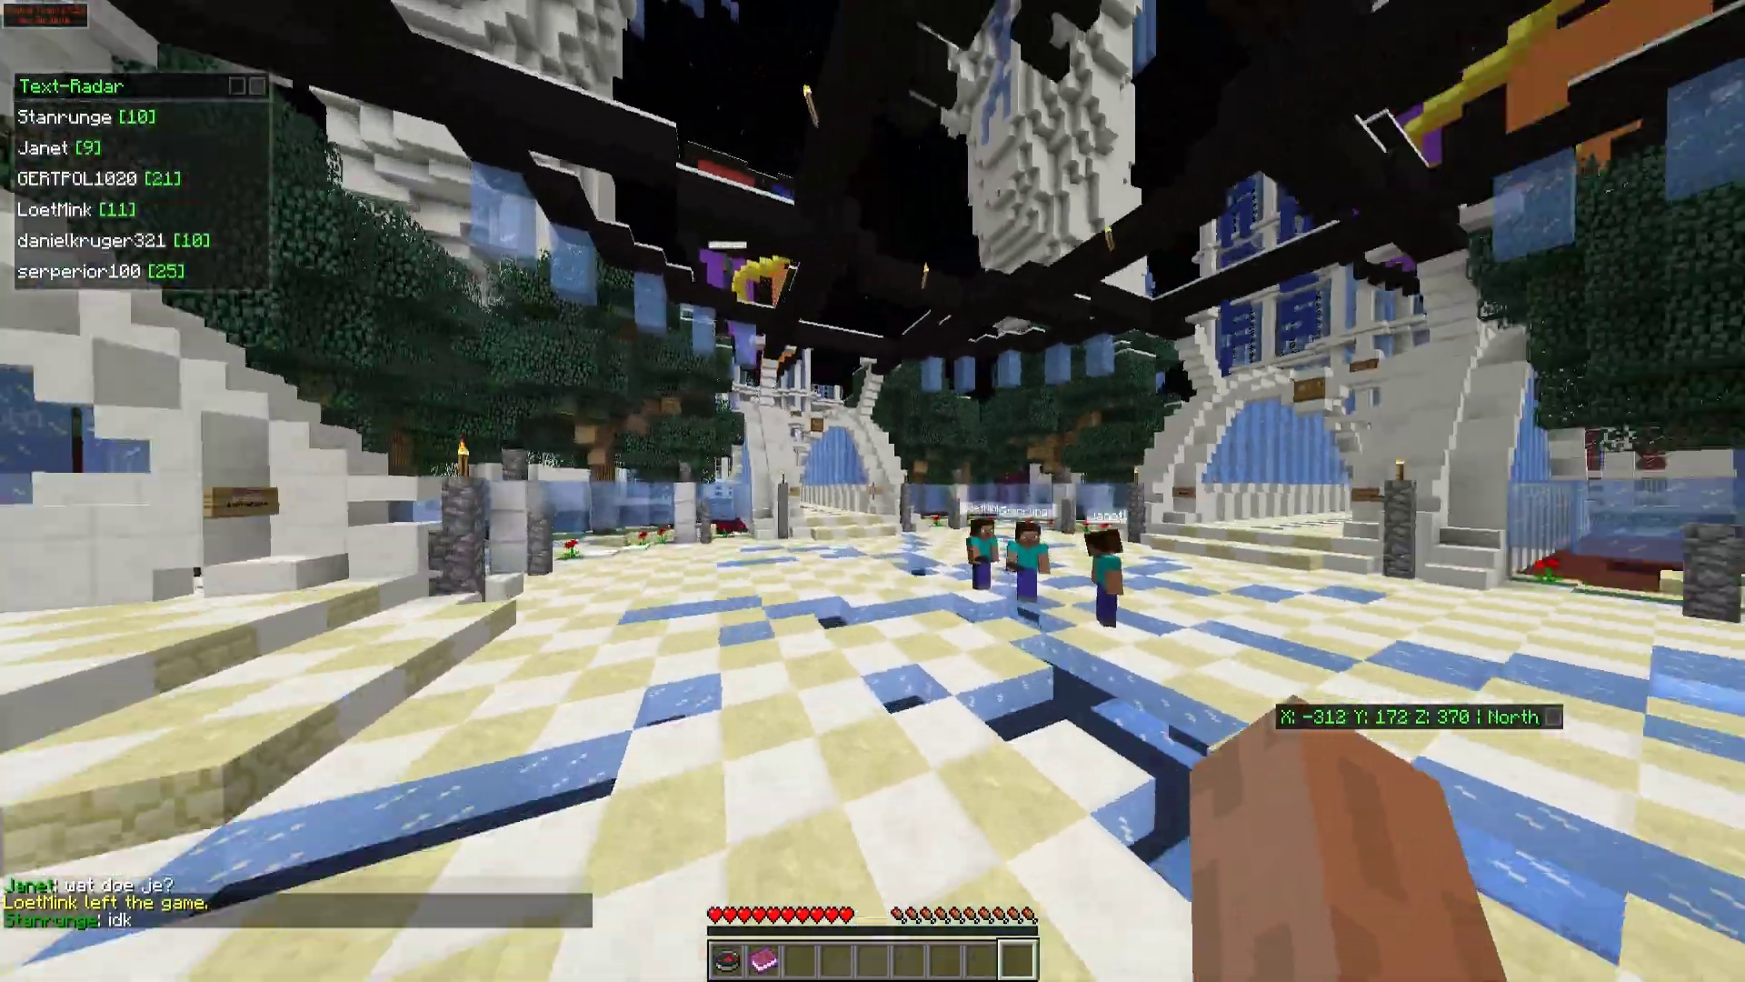
key("w")
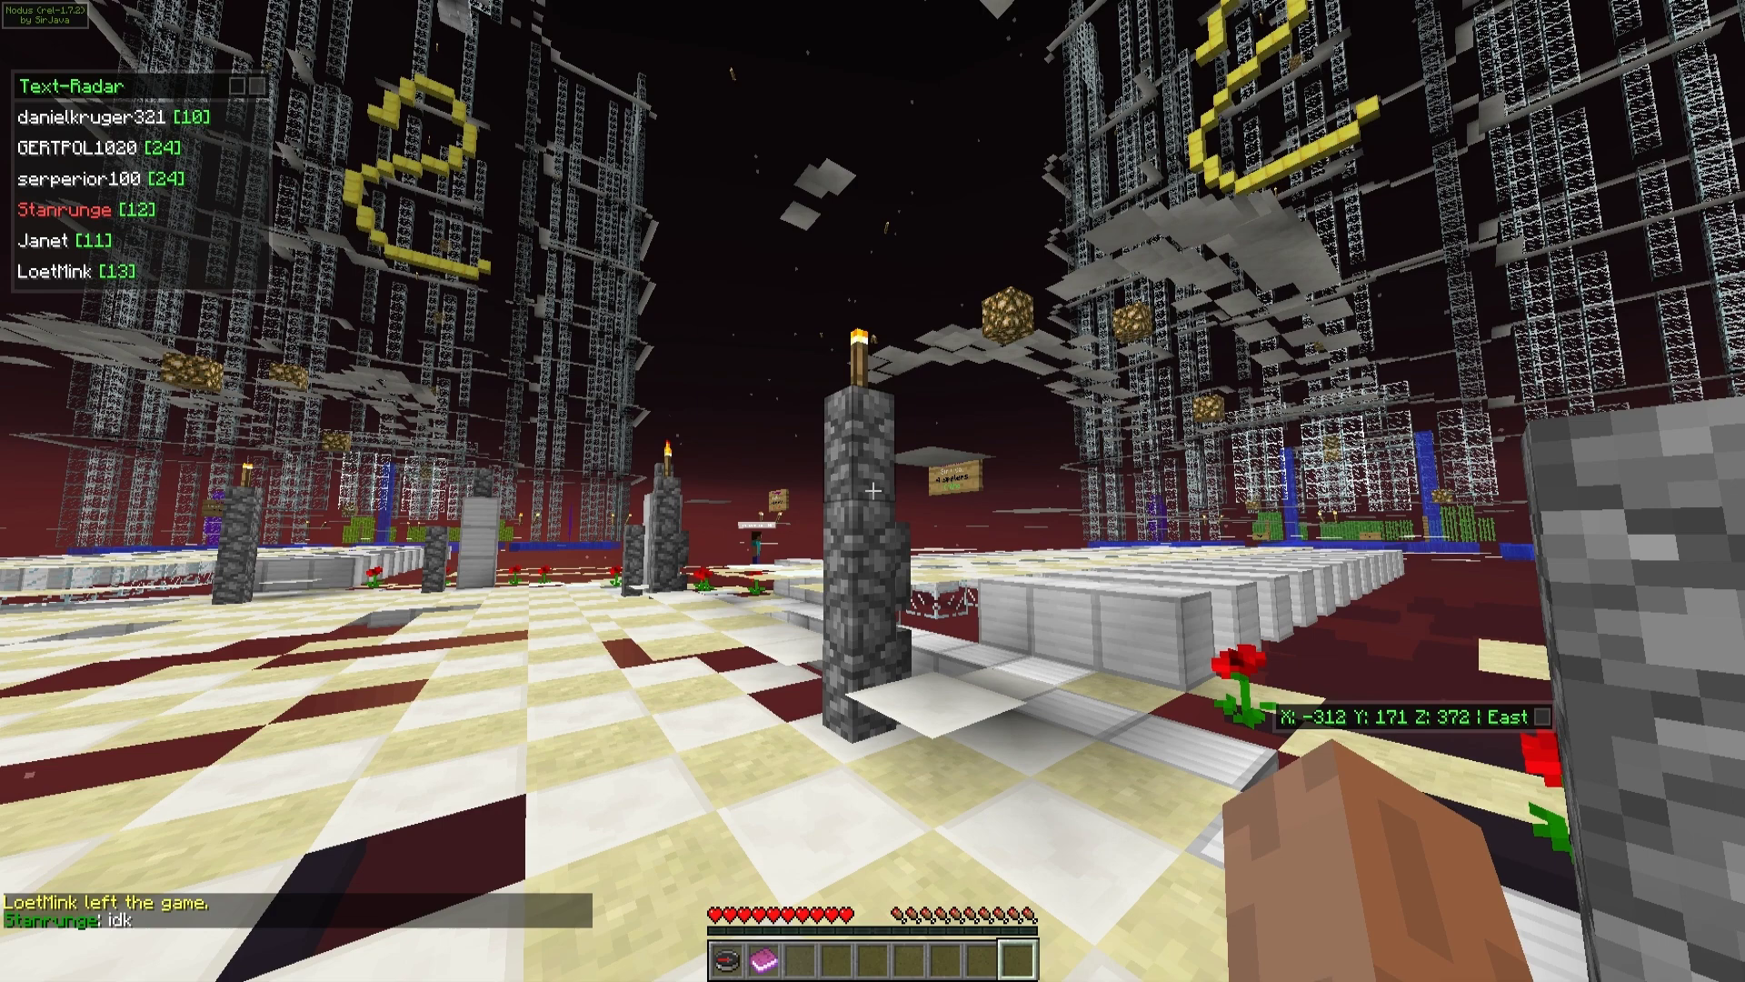
key("Shift_R")
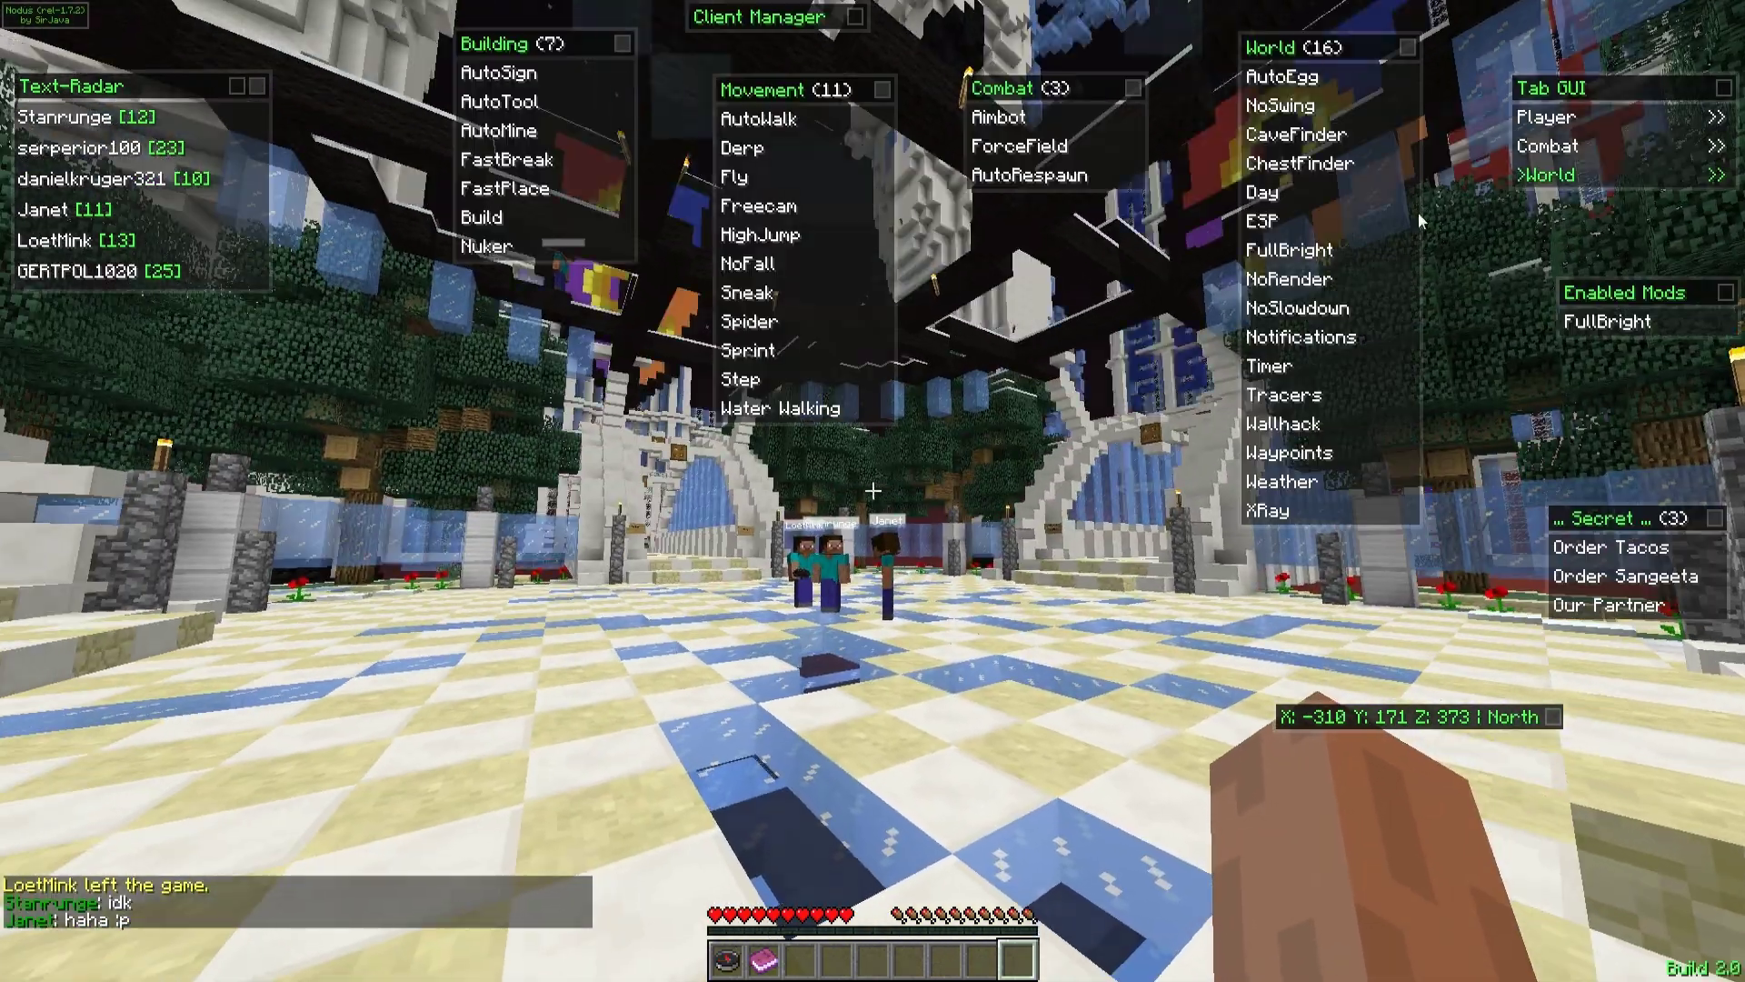